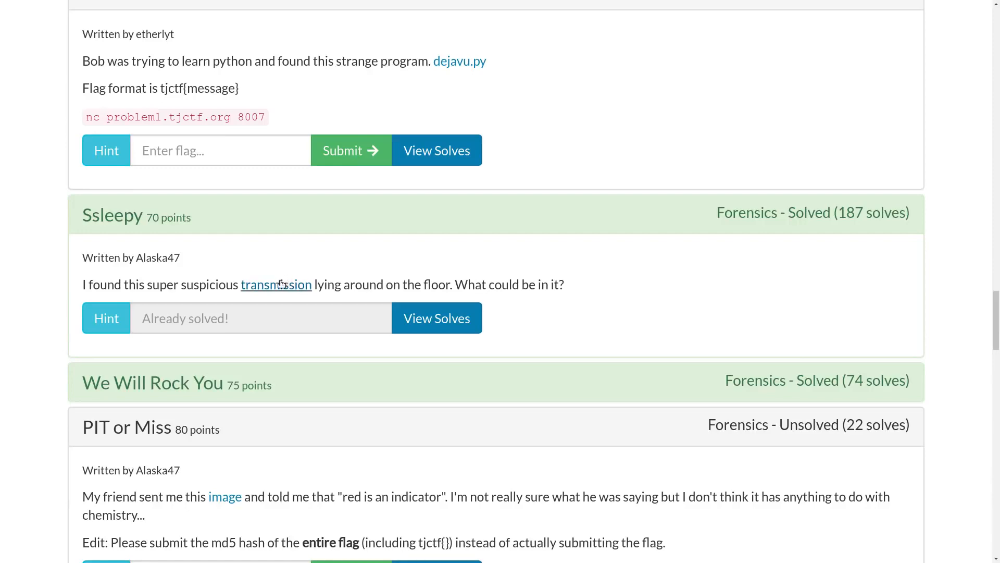
Copy the link address of the Ssleepy challenge's transmission file and switch to the Terminator terminal
right_click(284, 286)
click(318, 349)
key(alt+Tab)
key(alt+Tab)
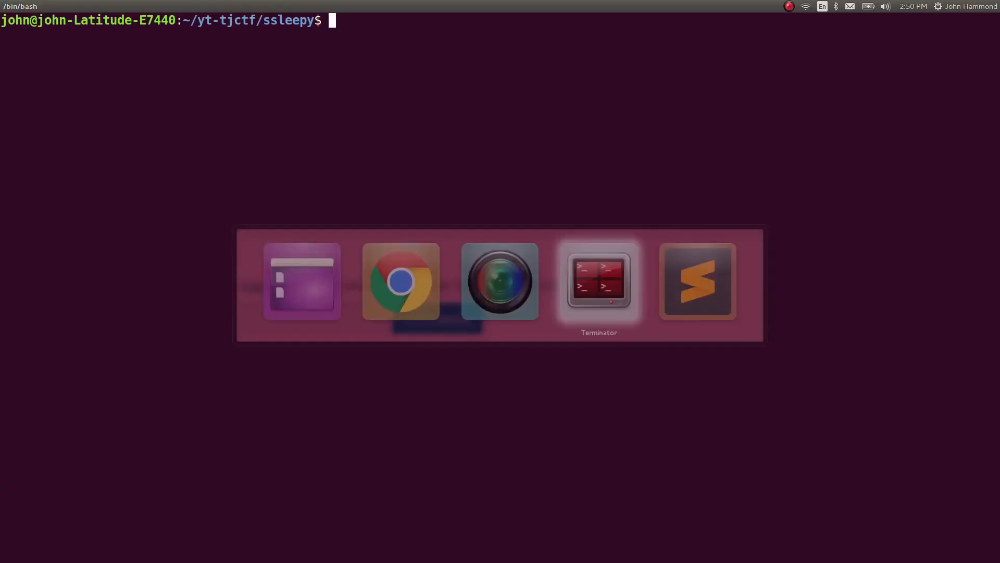
Download the copied transmission link with wget, saving the output as it.pcap
text(wget "")
key(Left)
key(ctrl+shift+v)
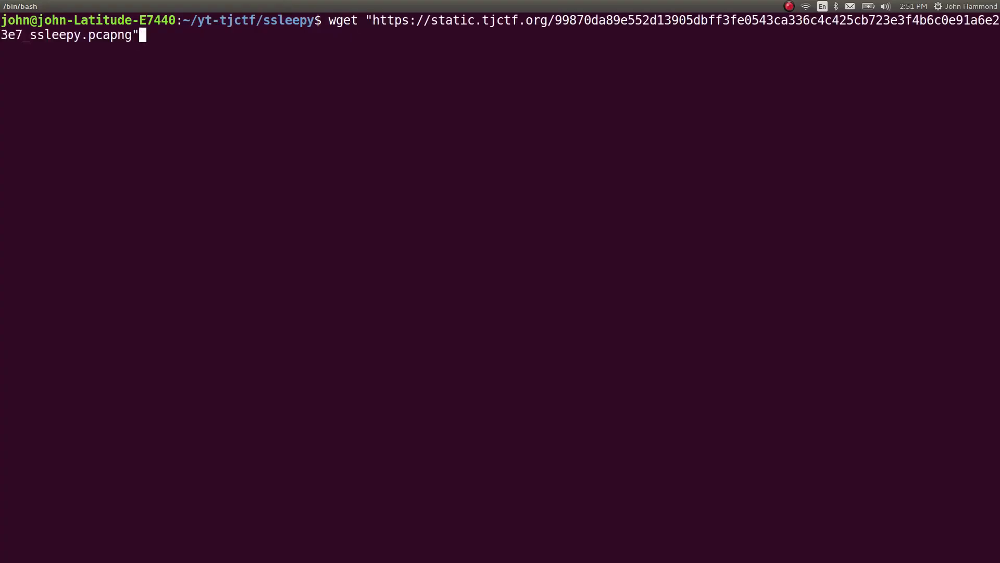
key(End)
text(-O it.pcap)
key(Return)
Open it.pcap in Wireshark from the command line
text(wireshark )
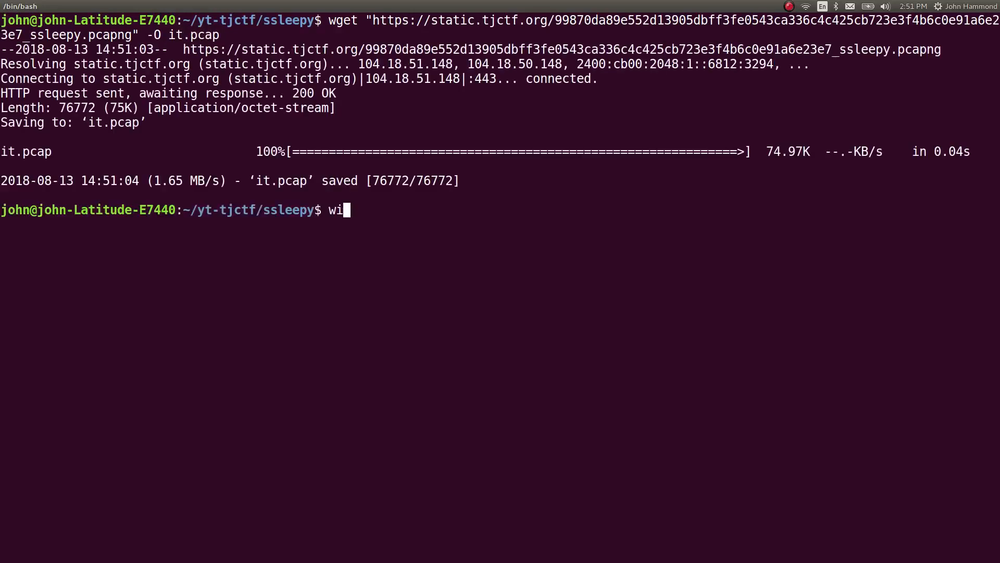
text(it.pcap)
key(Return)
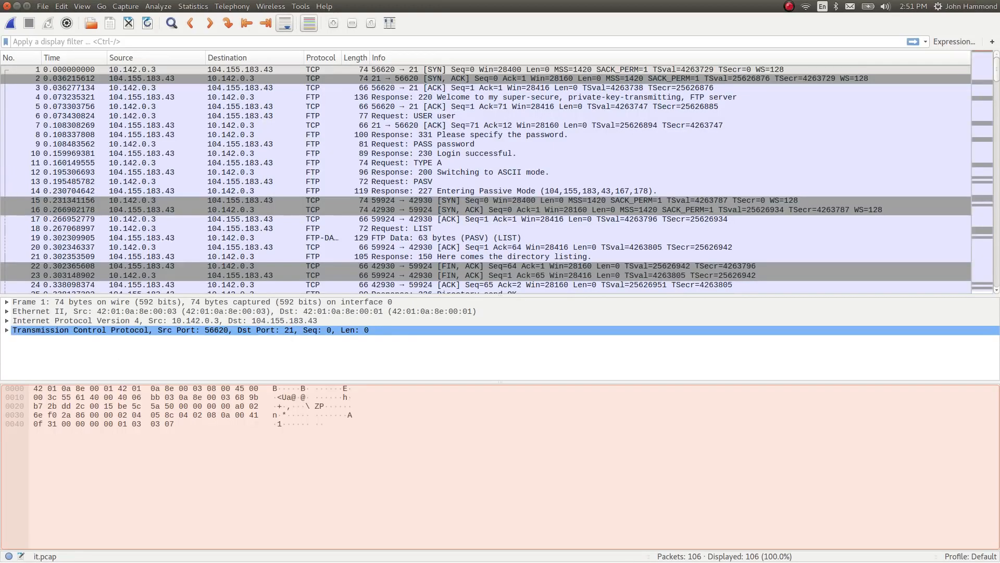
Examine the FTP packets from the start of the capture, including the server welcome and the following requests
click(374, 88)
click(394, 98)
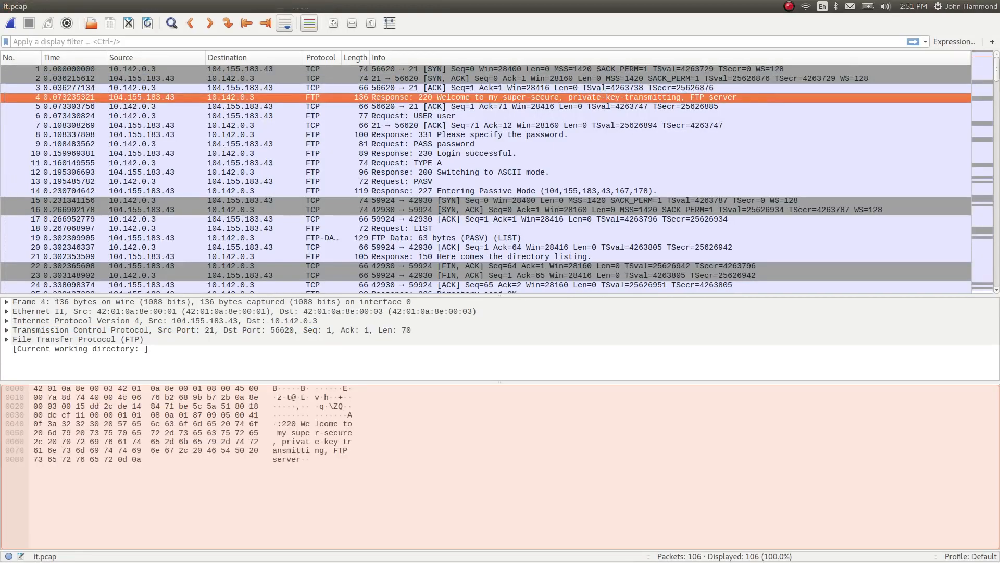
click(402, 163)
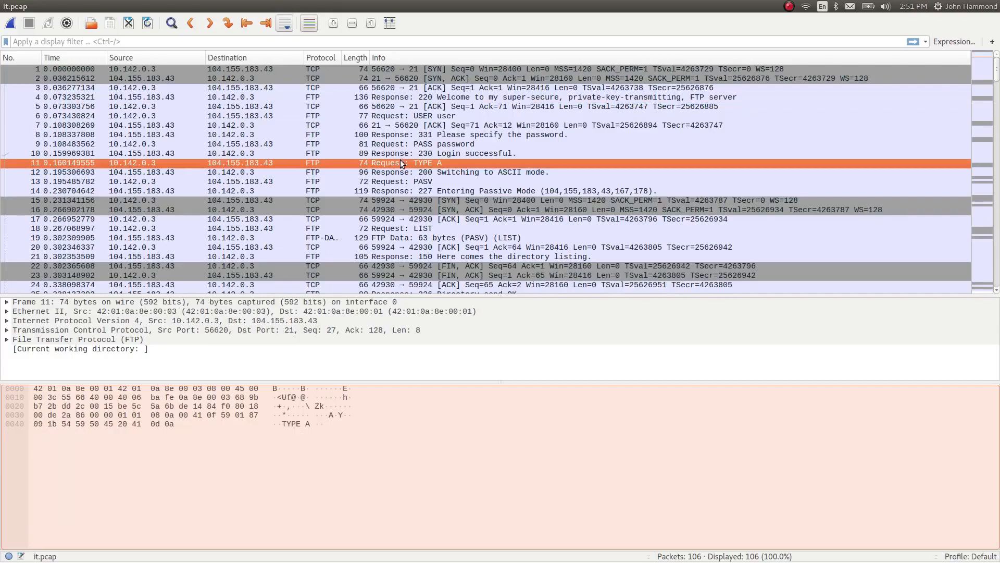
scroll(486, 179, down, 3)
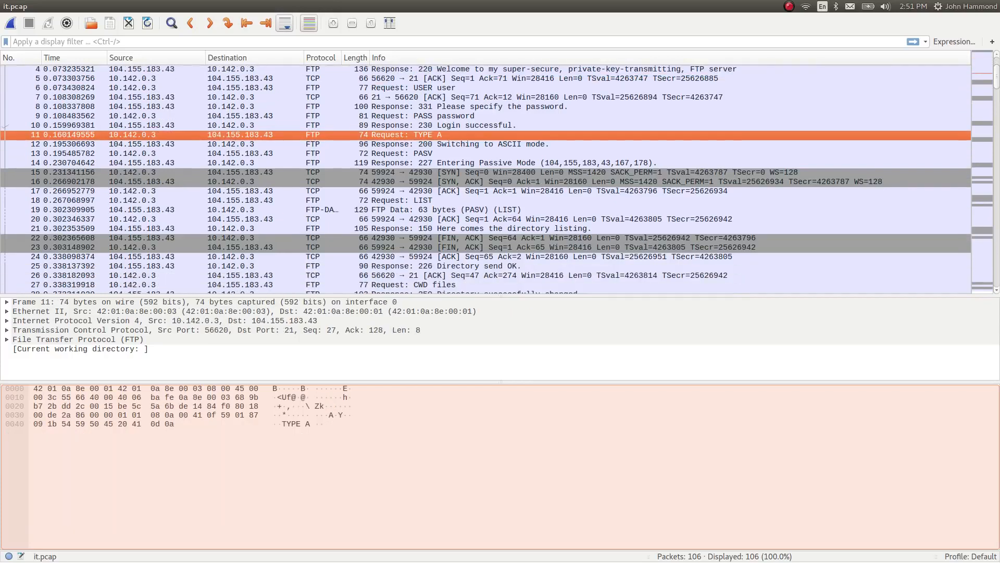
scroll(401, 164, down, 7)
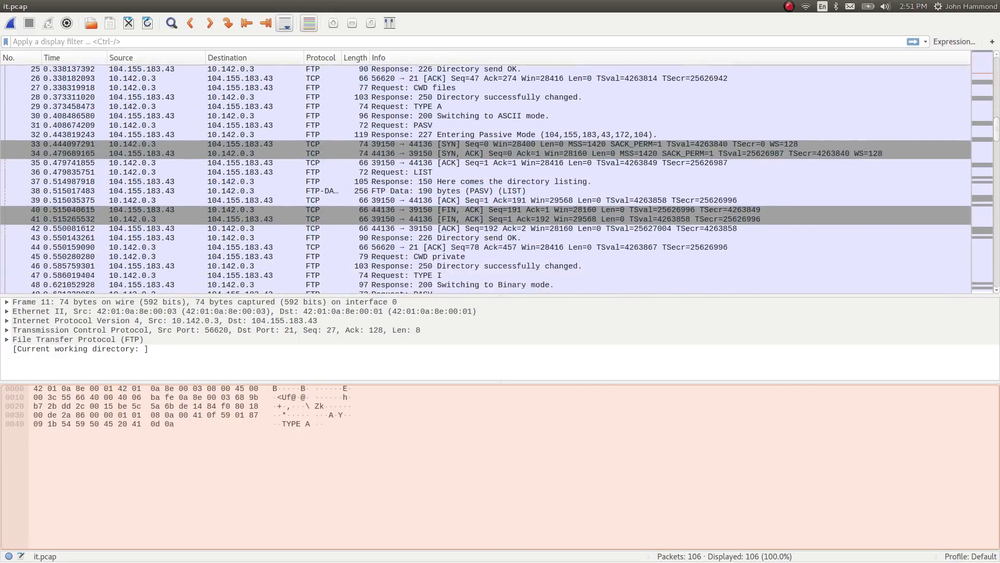
scroll(339, 170, down, 14)
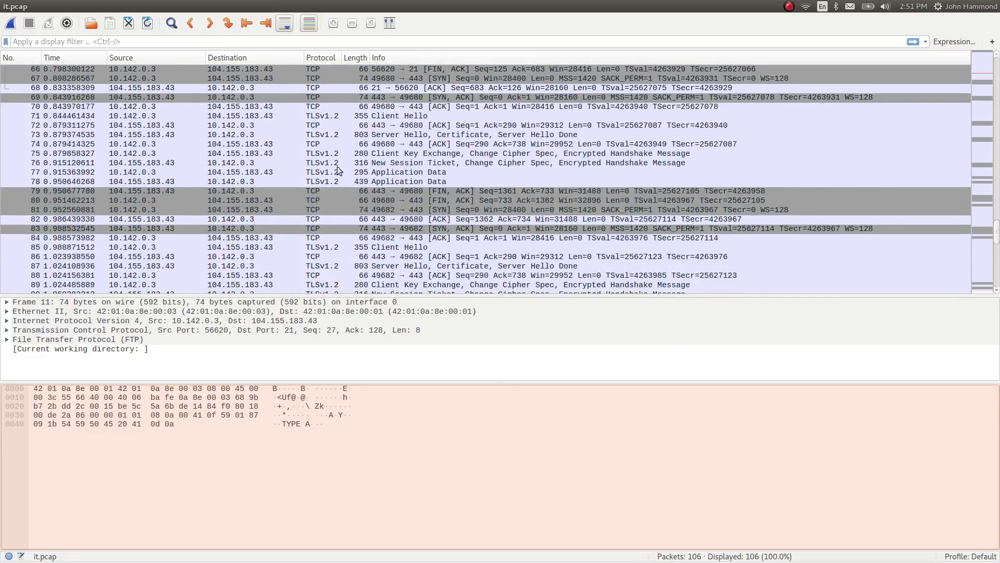
Examine the TLSv1.2 packets through the end of the capture, covering the hello, key exchange and application data
click(332, 116)
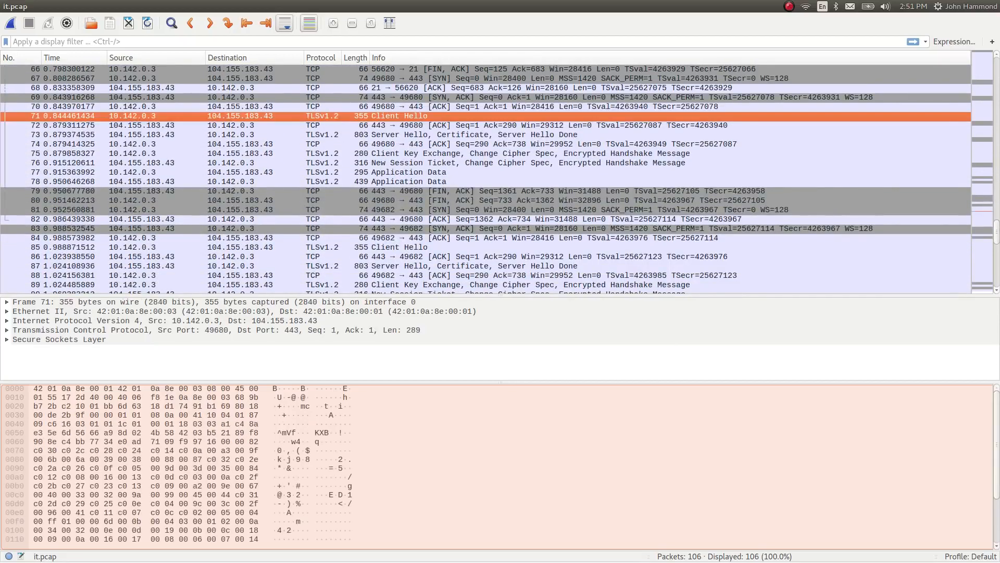
click(339, 136)
click(338, 154)
scroll(340, 156, down, 1)
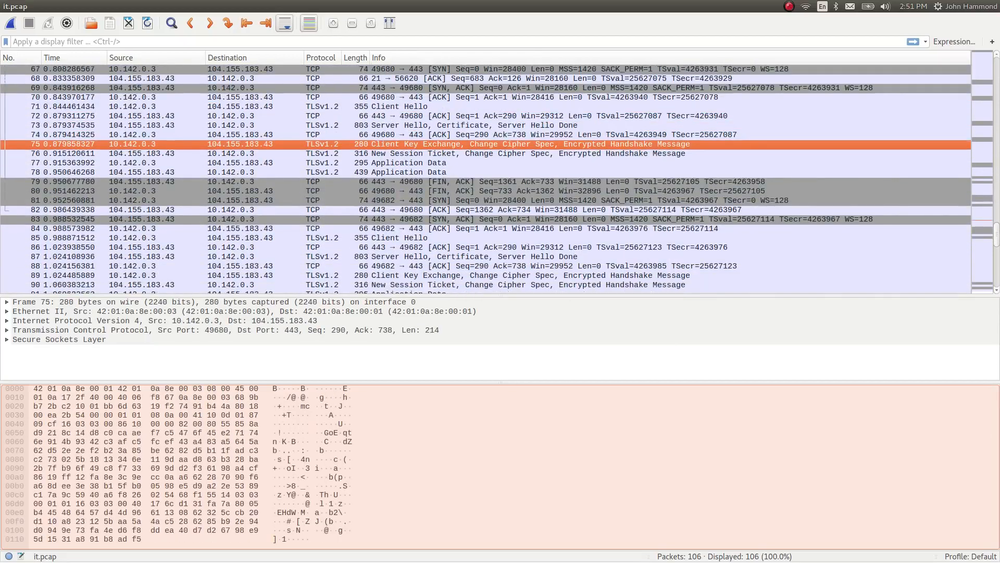
scroll(338, 155, down, 1)
click(332, 145)
click(334, 153)
scroll(337, 164, down, 1)
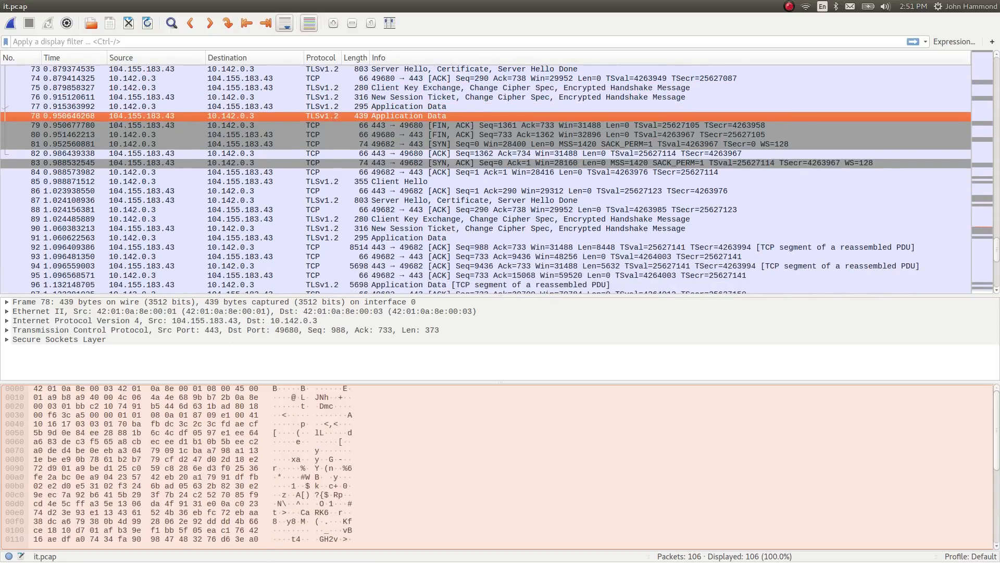
scroll(486, 179, down, 1)
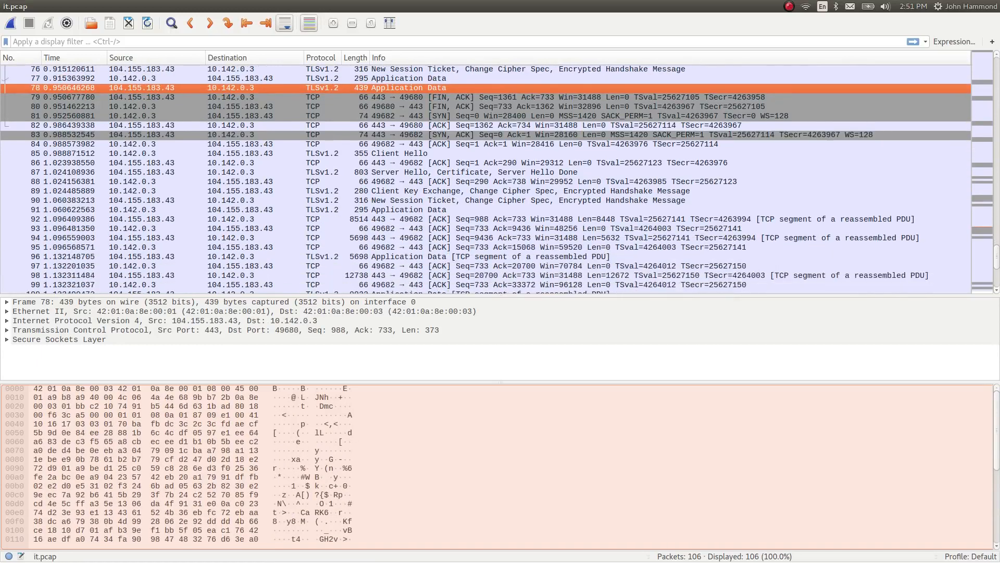
click(343, 183)
click(348, 192)
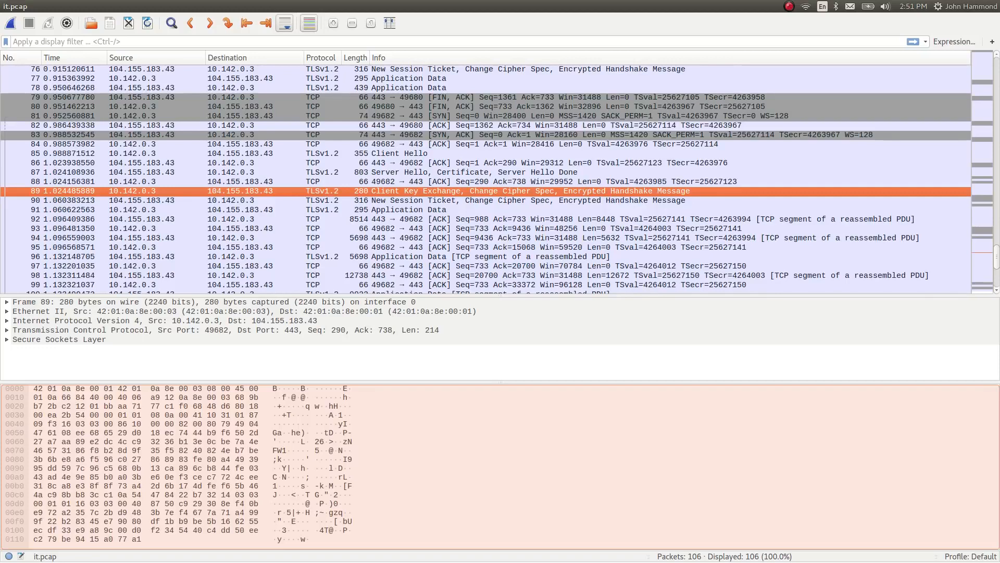
scroll(486, 179, down, 3)
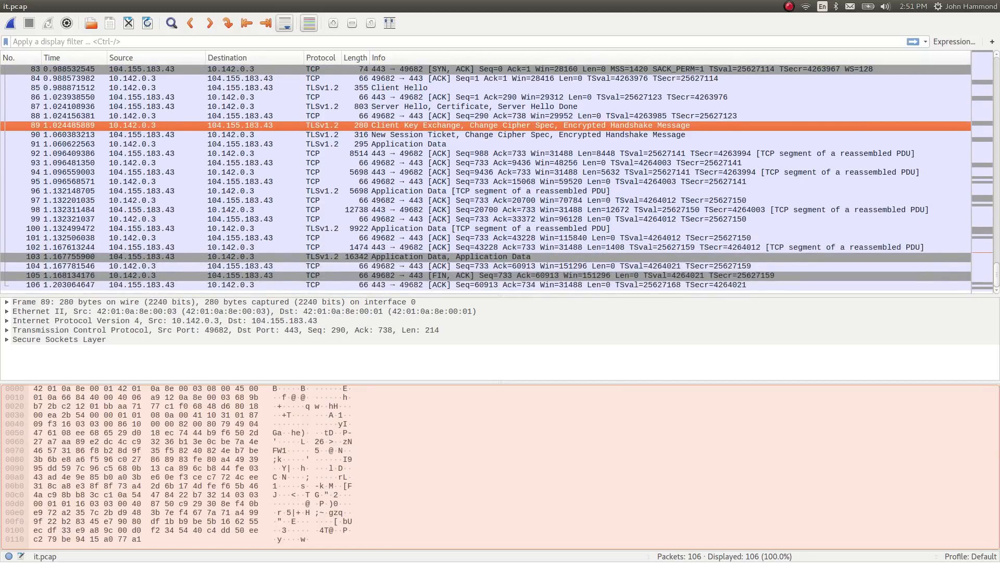
Return to the start of the capture and inspect the FTP USER request, PASS request and login response packets
scroll(358, 204, up, 8)
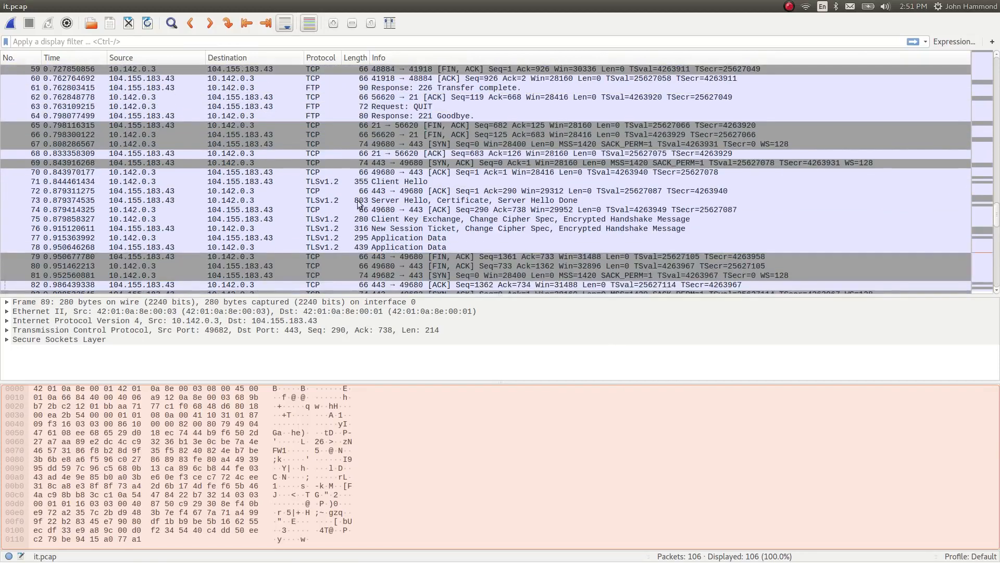
drag(999, 218, 999, 4)
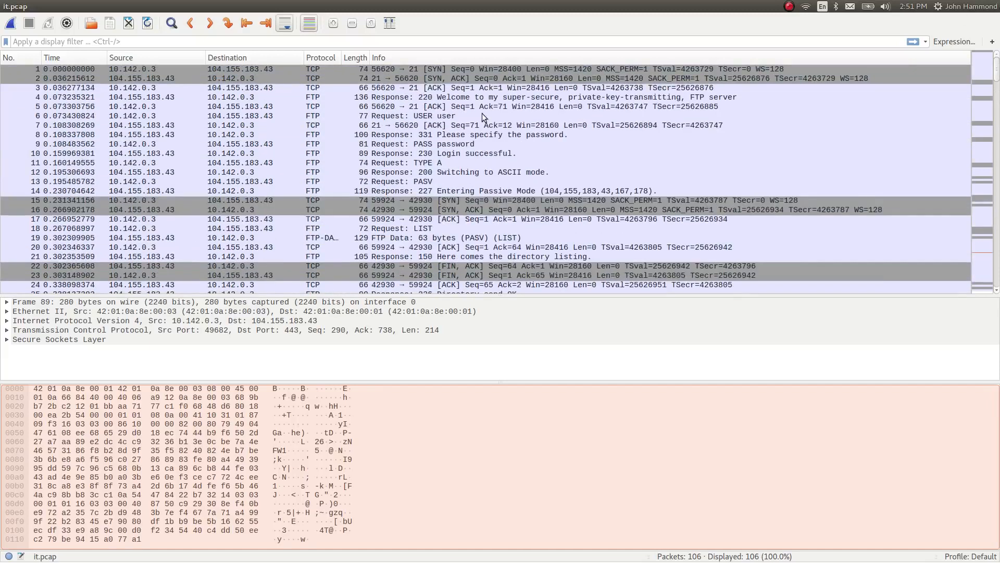
click(441, 115)
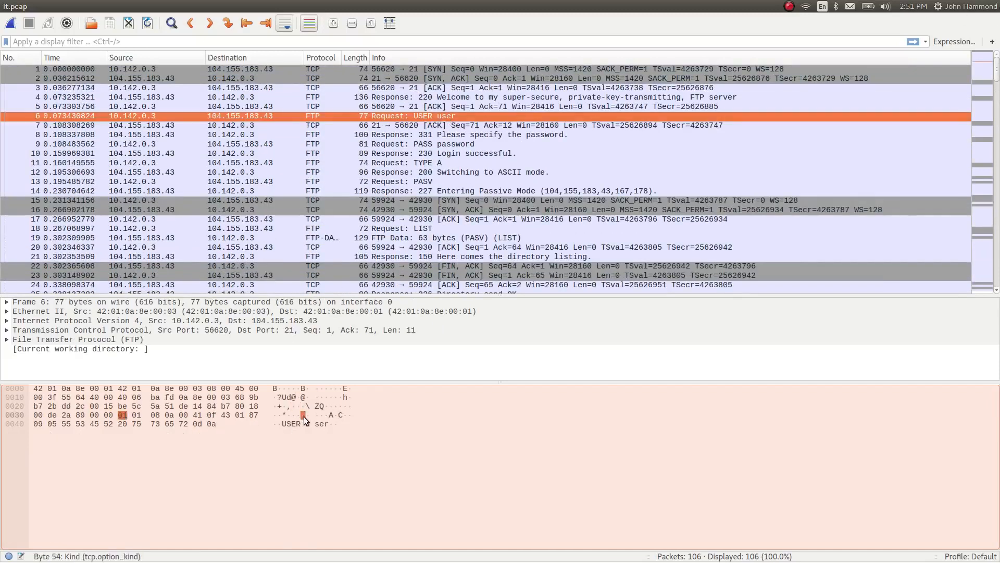
click(461, 143)
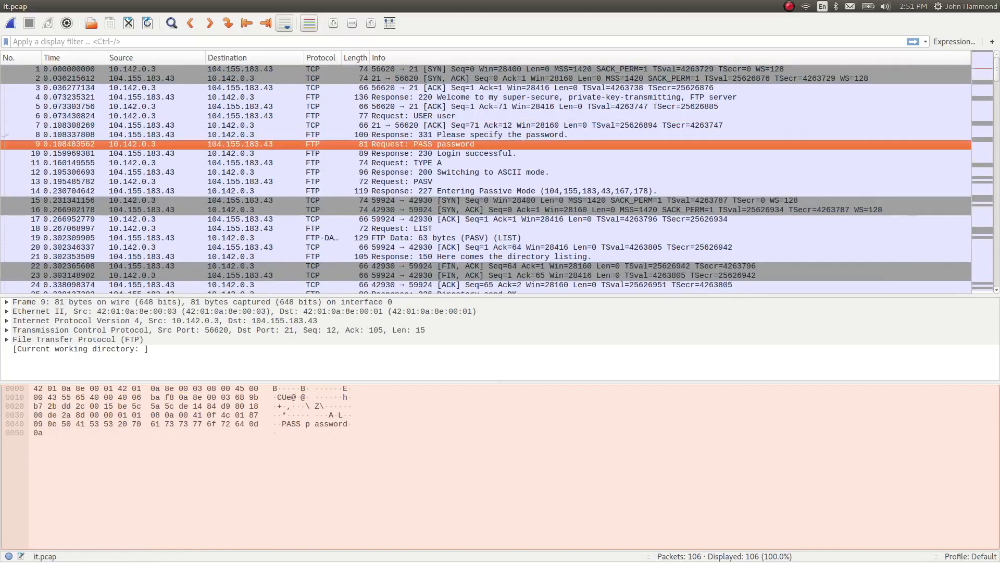
click(452, 154)
Follow the TCP stream of the FTP PASS request packet
click(435, 144)
right_click(436, 144)
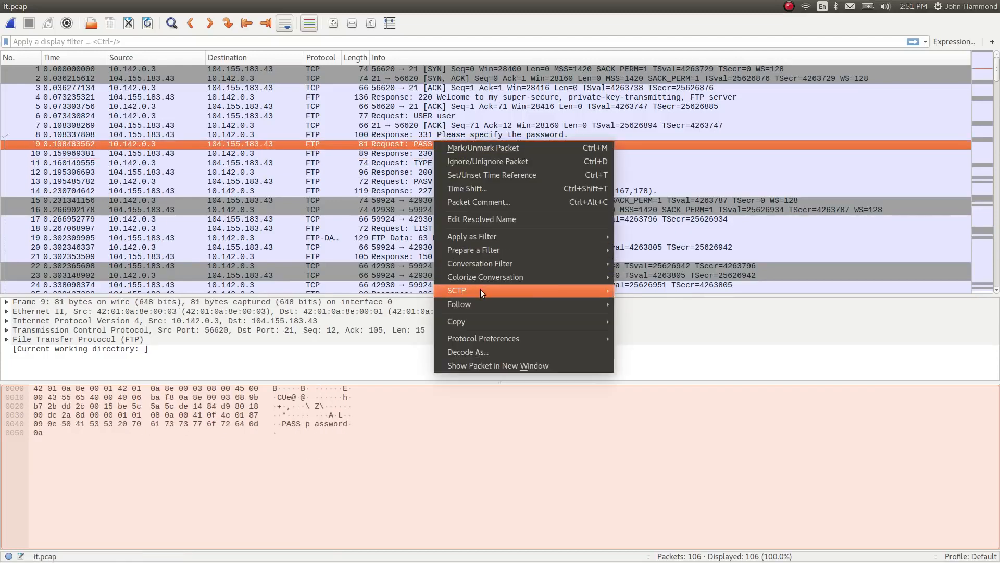
mouse_move(488, 303)
click(660, 297)
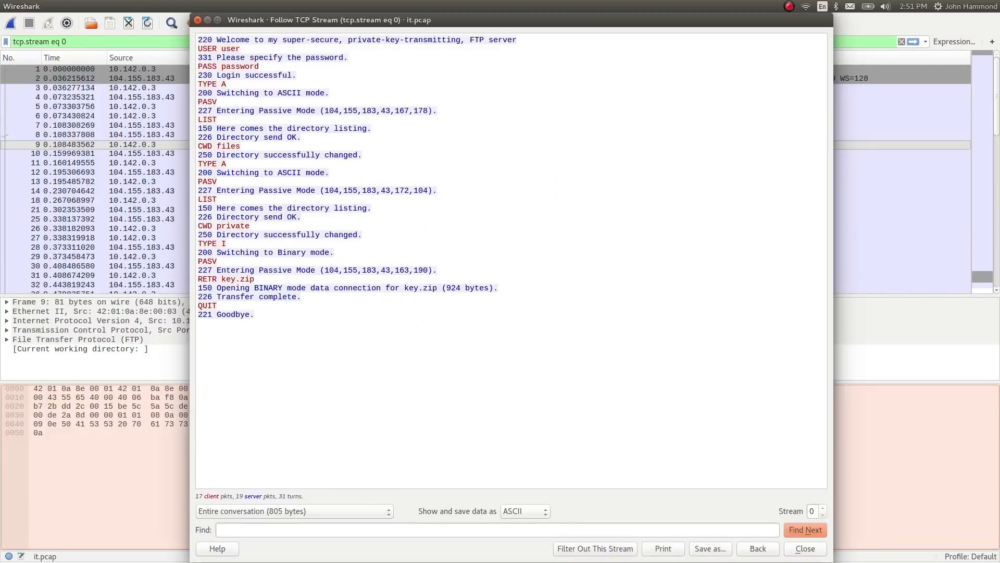
Read through the FTP conversation, checking the login, directory changes and listings, and the RETR key.zip request
key(ctrl+f)
click(537, 426)
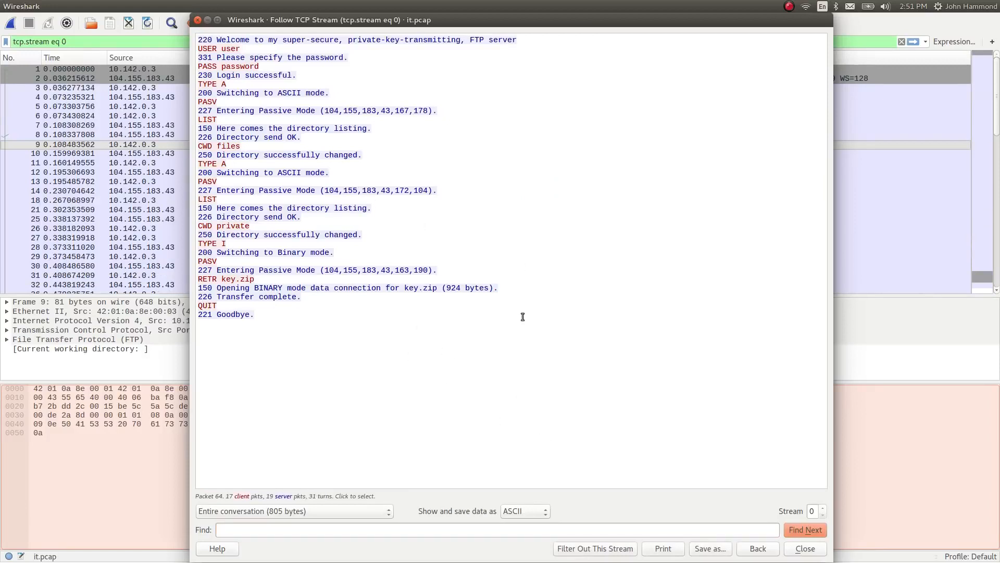
drag(268, 67, 212, 33)
click(267, 128)
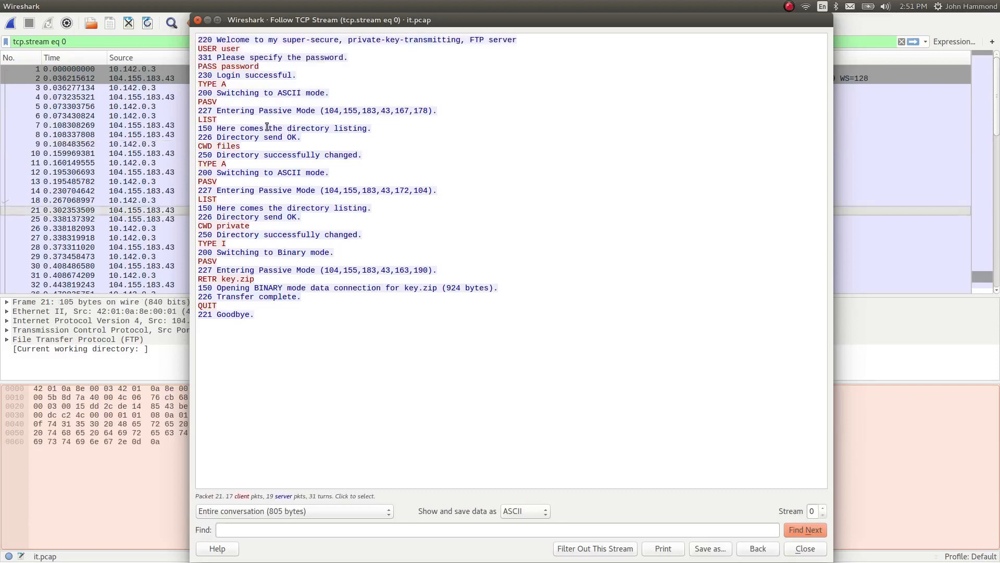
drag(253, 121, 196, 102)
click(250, 138)
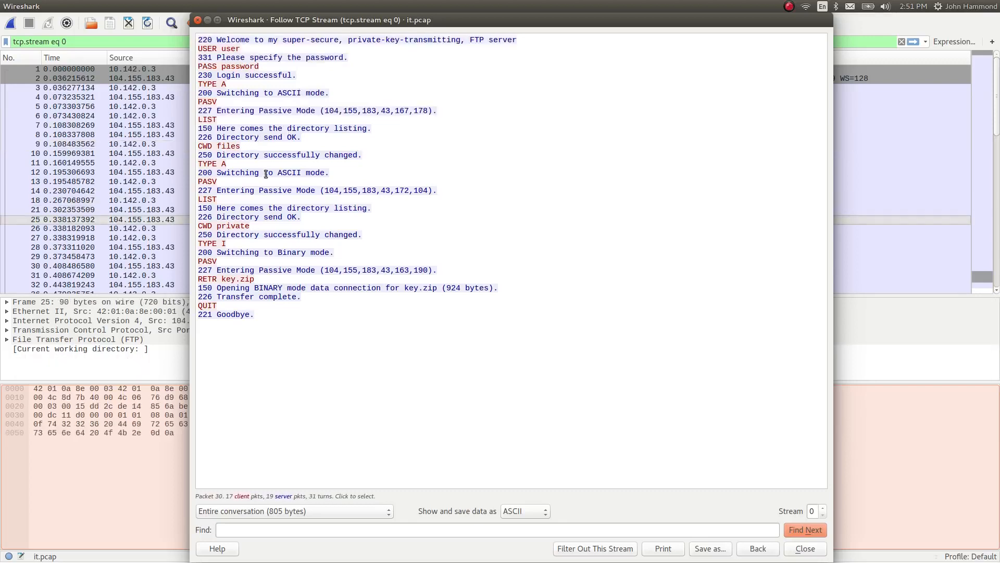
drag(263, 226, 217, 164)
click(274, 209)
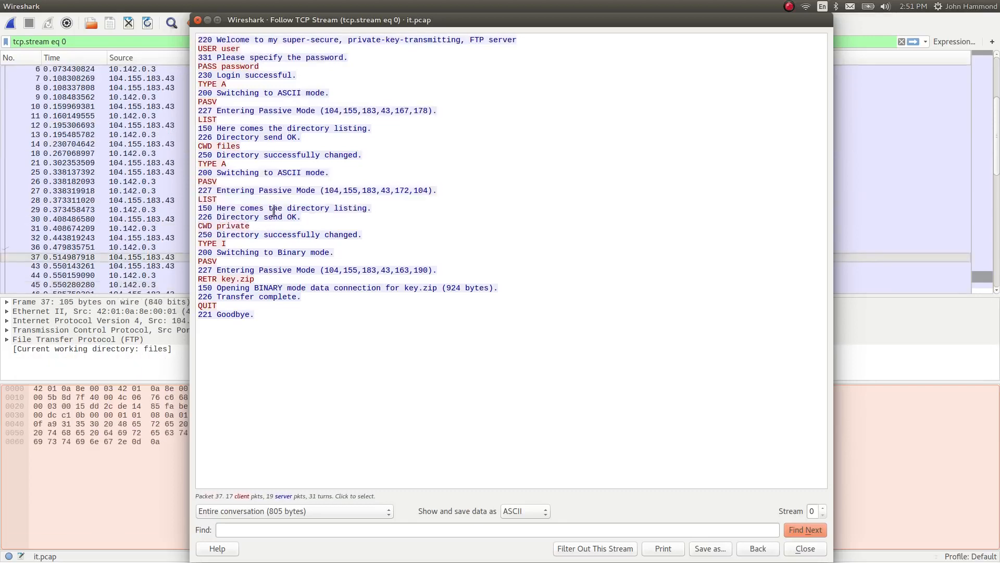
click(267, 279)
drag(222, 279, 199, 279)
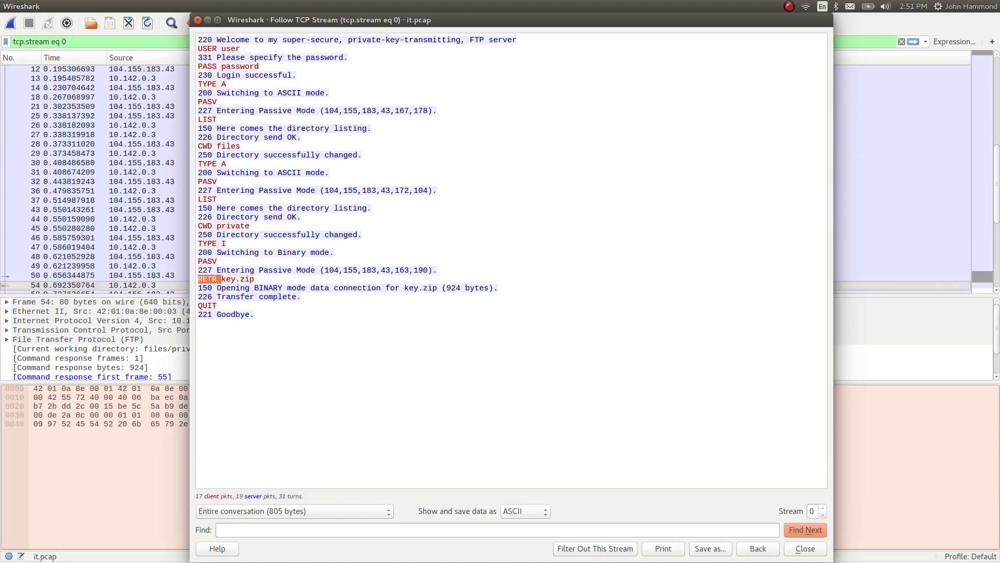
click(272, 279)
Close the followed stream and clear the display filter to list all packets
key(Escape)
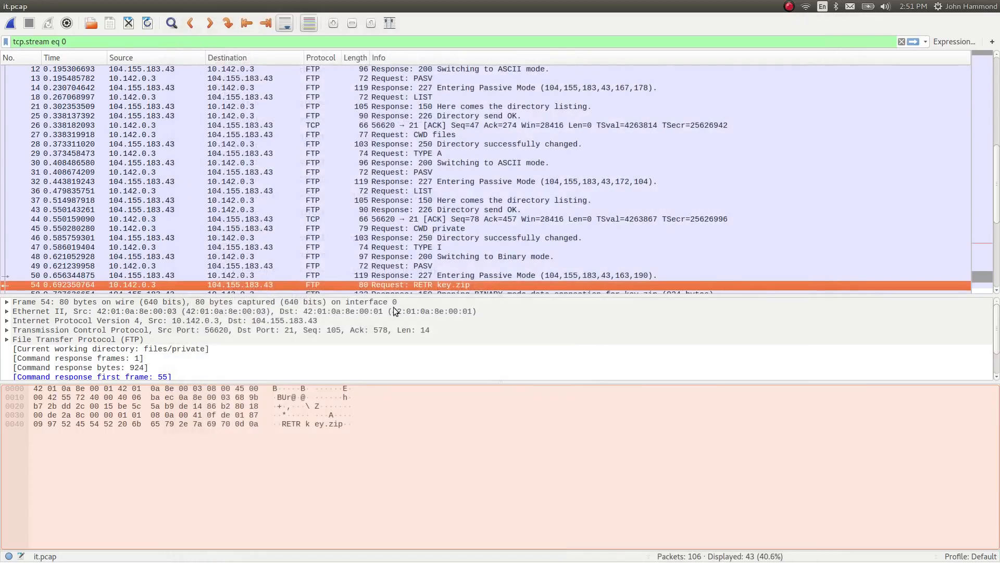
triple_click(175, 45)
key(BackSpace)
key(Return)
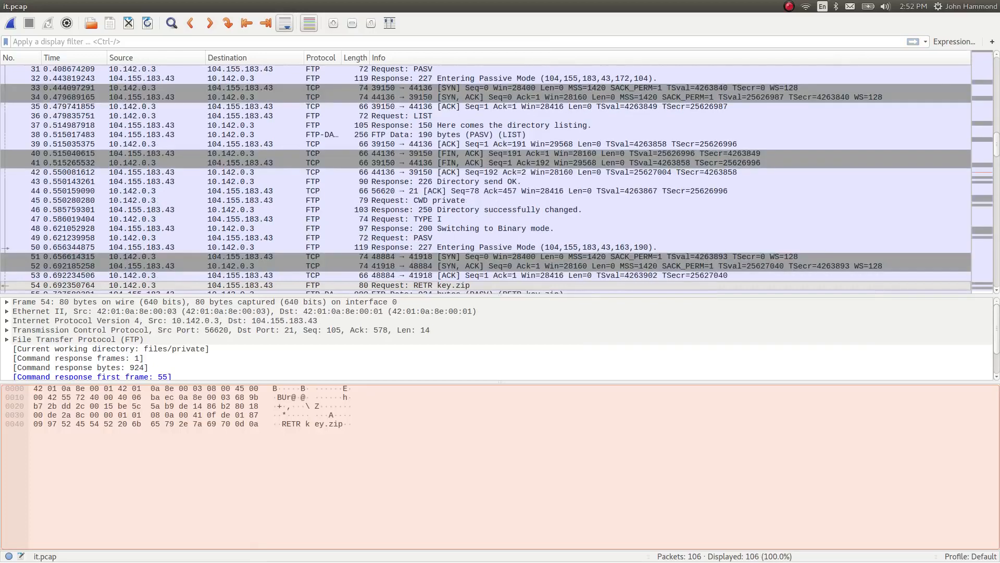
Filter the packet list with the expression "ip contains key"
text(ip cont)
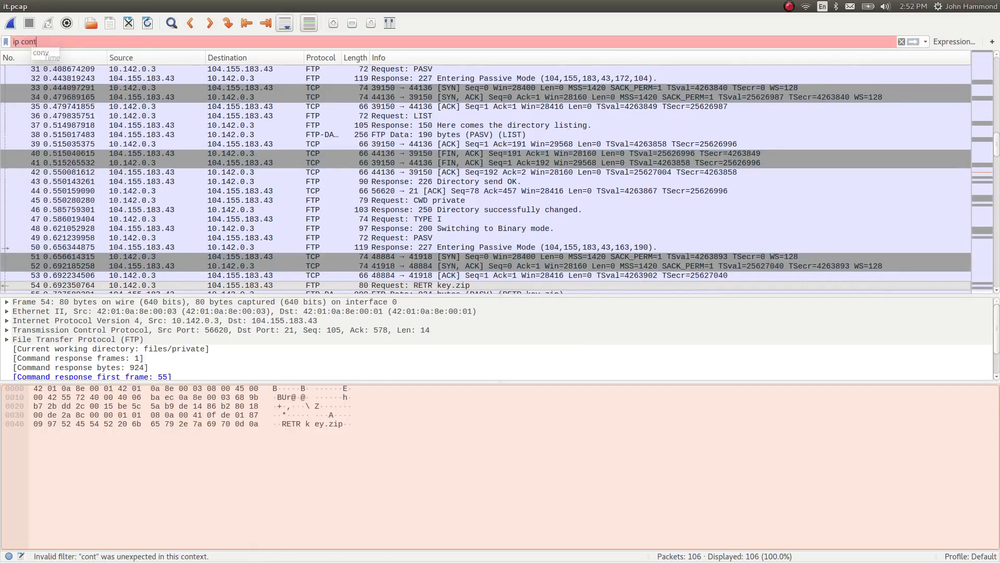
text(ains keyy)
key(Return)
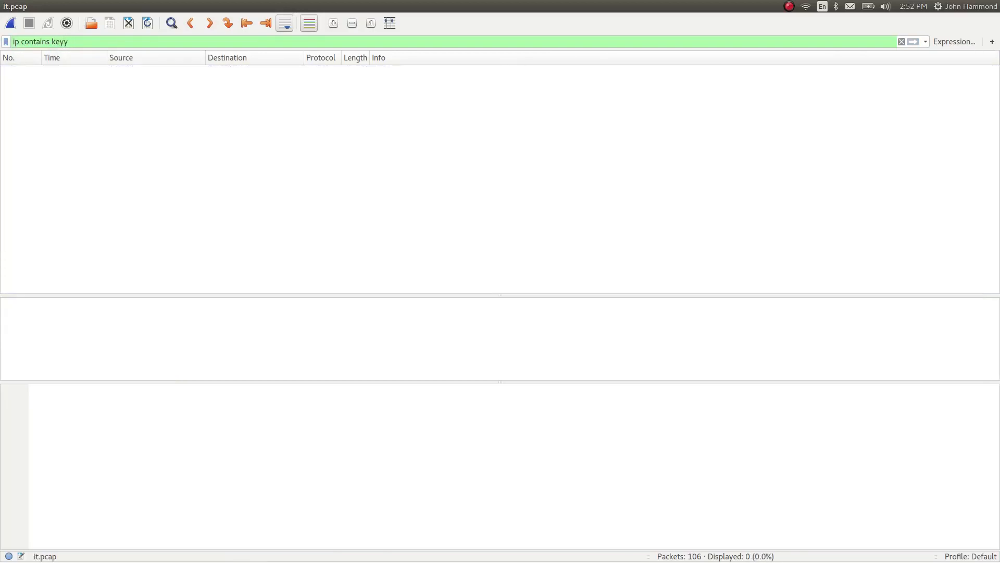
key(BackSpace)
key(Return)
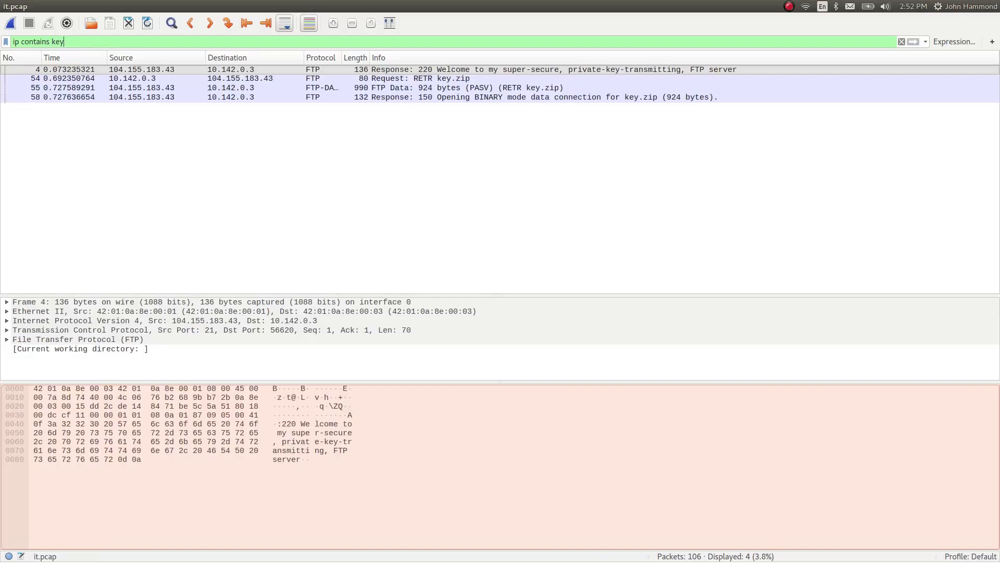
Inspect the RETR key.zip request and follow the TCP stream of the FTP-DATA packet carrying key.zip
click(436, 80)
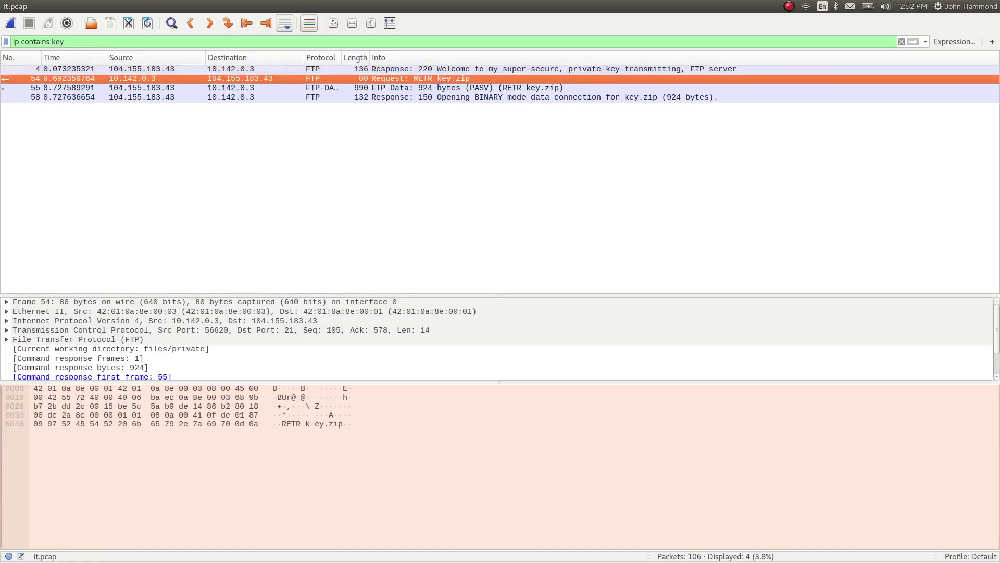
click(440, 88)
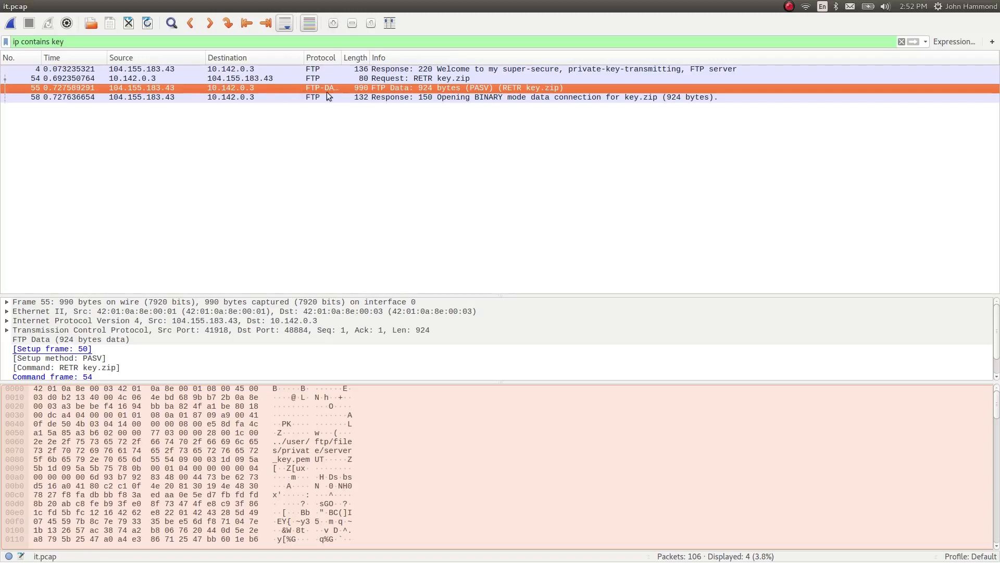
right_click(351, 86)
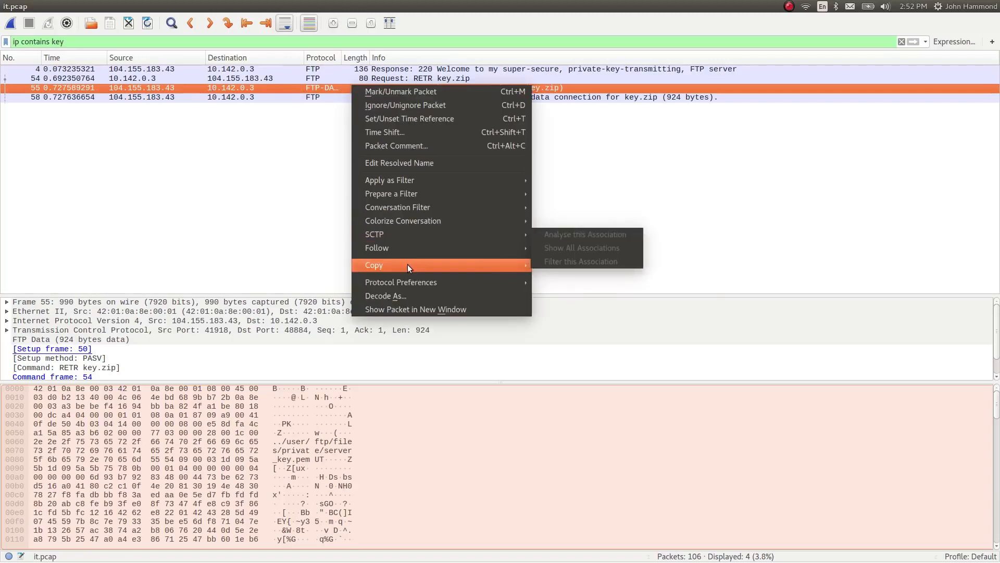
mouse_move(516, 248)
click(672, 248)
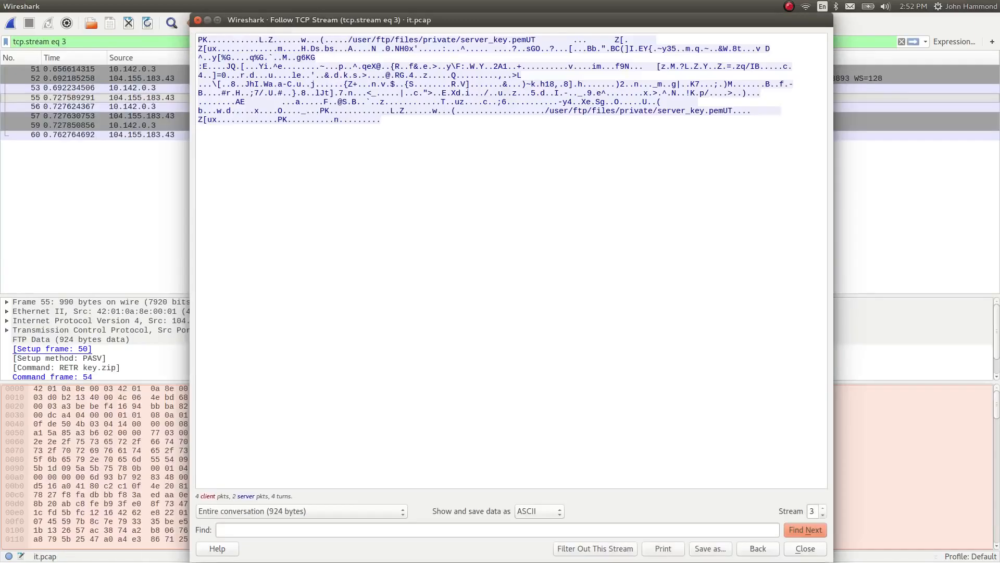
Inspect the PK signature at the start of the stream and save the entire conversation as raw data to key.zip
drag(428, 131, 192, 35)
click(240, 39)
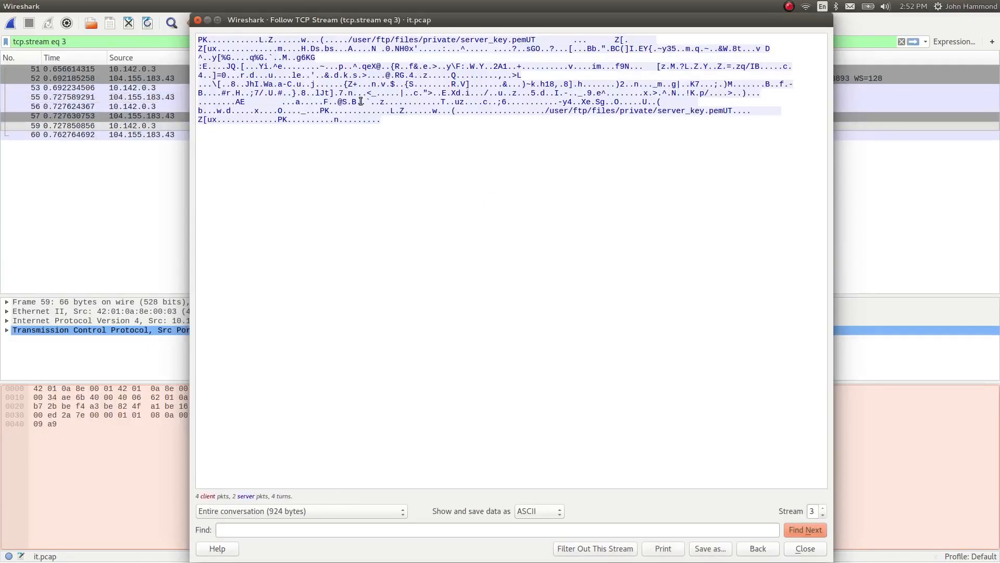
double_click(207, 39)
click(501, 147)
click(540, 511)
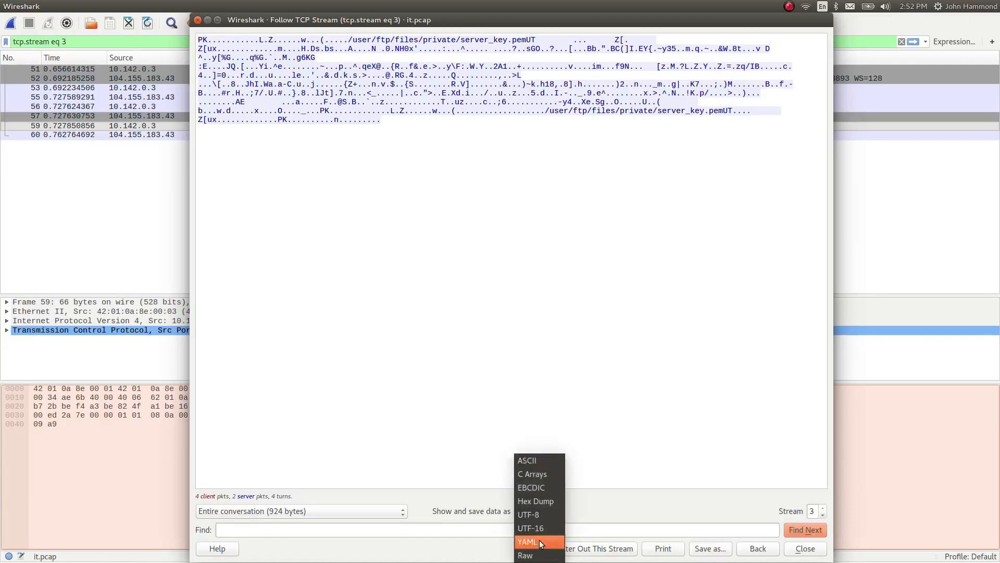
click(541, 553)
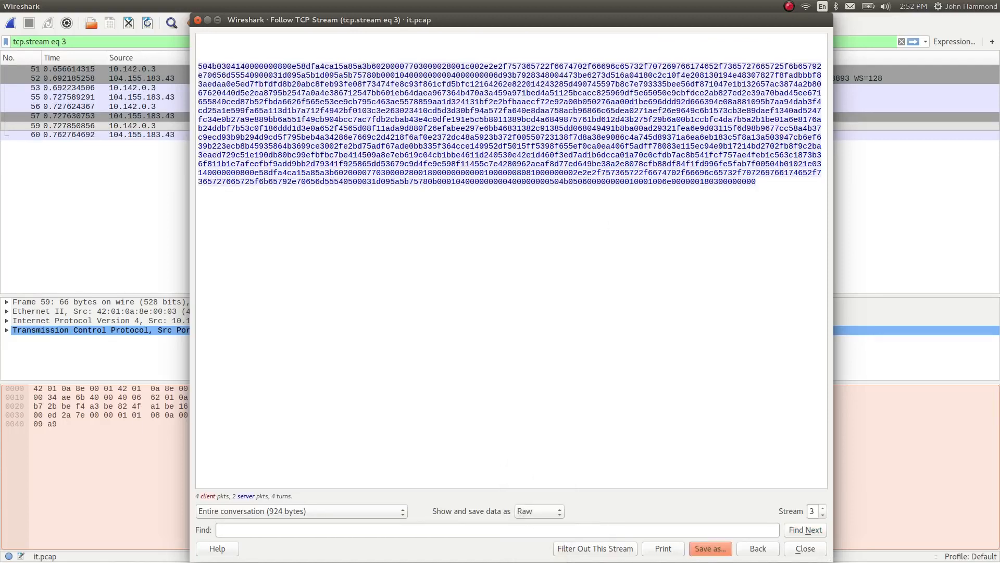
click(710, 548)
text(key)
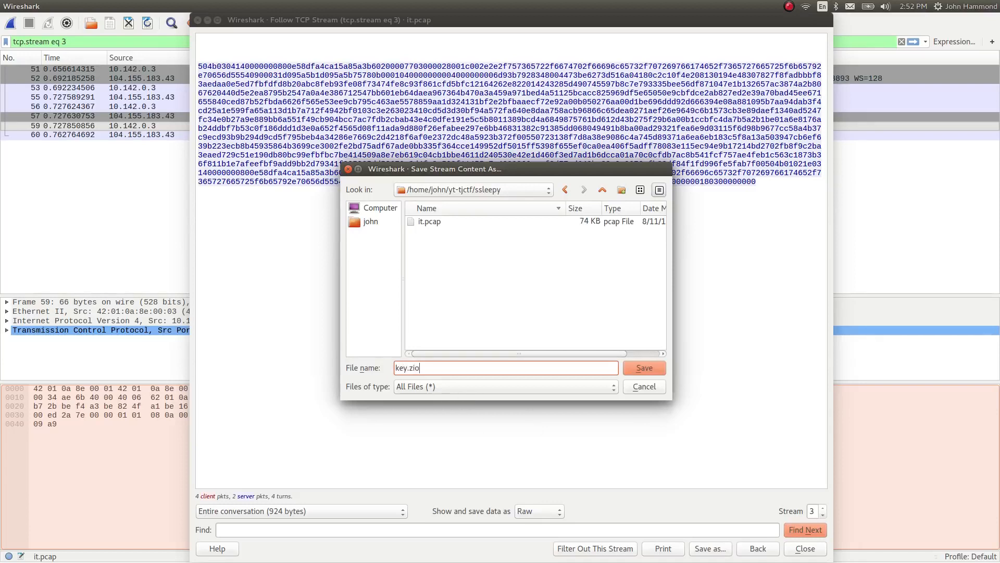
text(.zip)
key(Return)
Switch to Terminator, split the terminal horizontally, and enlarge the lower pane and its text
key(alt+Tab)
key(alt+Tab)
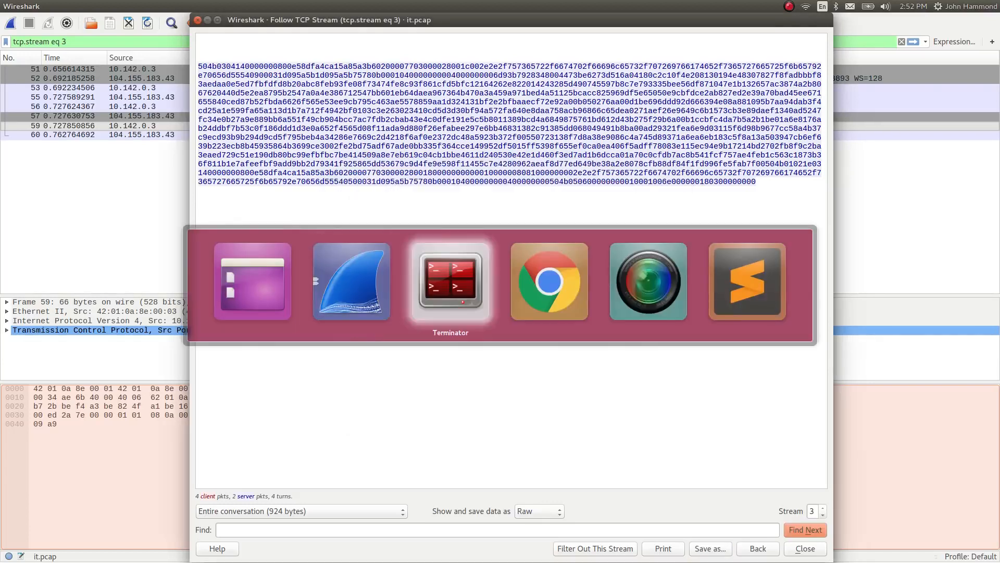
key(ctrl+shift+o)
key(ctrl+shift+Up)
key(ctrl+shift+Up)
key(ctrl+shift+Up)
key(ctrl+shift+Up)
key(ctrl+shift+Up)
key(ctrl+shift+Up)
key(ctrl+shift+Up)
key(ctrl+shift+Up)
key(ctrl+shift+Up)
key(ctrl+shift+Up)
key(ctrl+shift+Up)
key(ctrl+shift+Up)
key(ctrl+shift+Up)
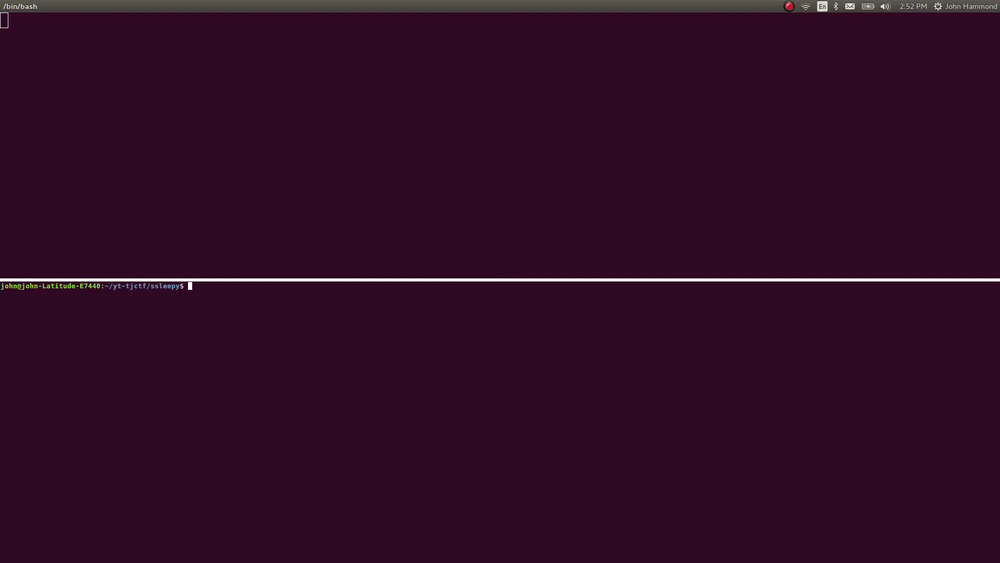
key(ctrl+plus)
key(ctrl+plus)
key(ctrl+plus)
key(ctrl+plus)
key(ctrl+plus)
List the ssleepy folder's contents and check the file type of key.zip with the file command
text(ls)
key(Return)
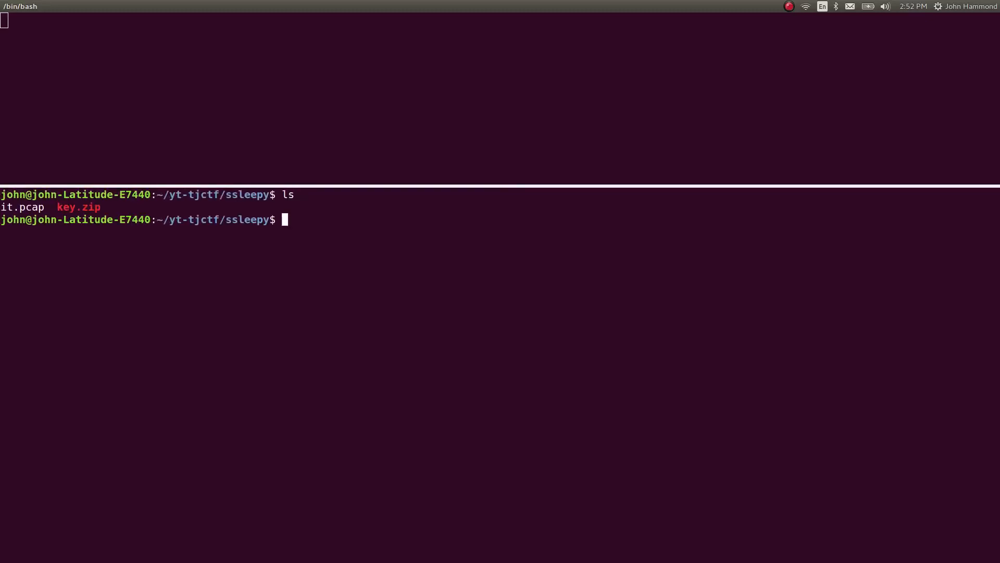
text(file key.zip)
key(Return)
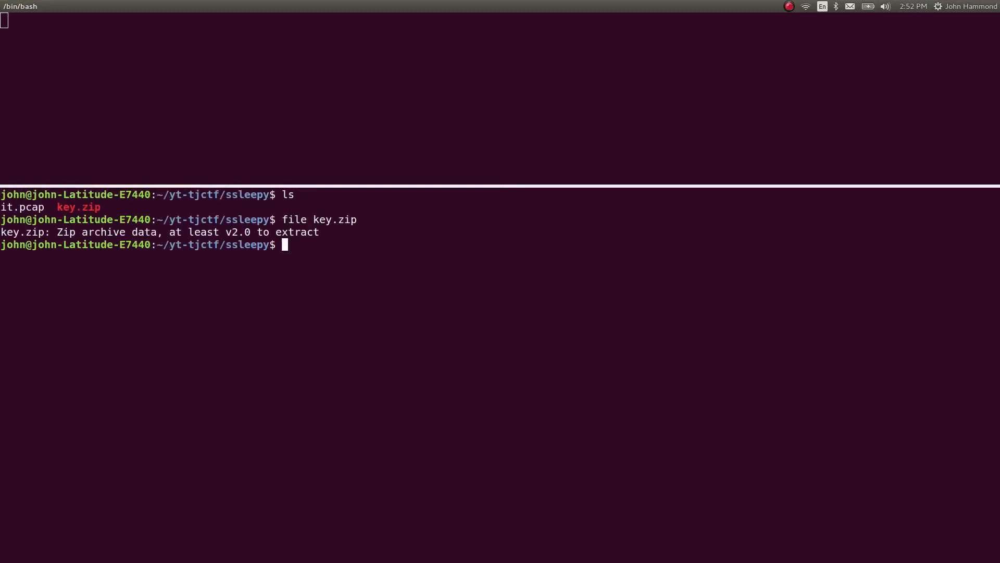
drag(53, 232, 335, 232)
click(335, 232)
Extract the key.zip archive into the ssleepy folder with unzip
key(alt+Tab)
key(Escape)
text(unzip ke)
key(Tab)
key(Return)
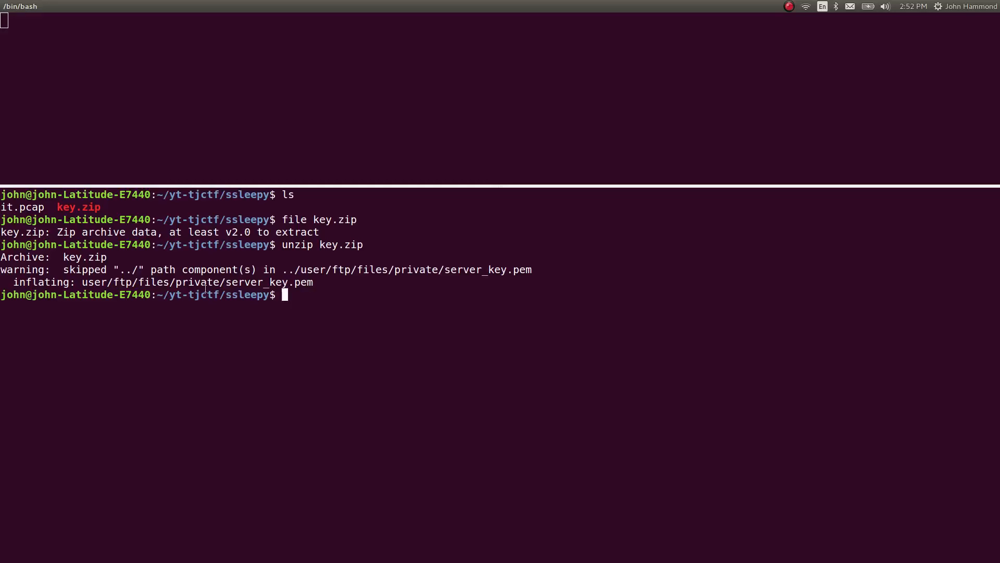
List the ssleepy folder's contents and examine the extracted server_key.pem path in the unzip output
text(ls)
key(Return)
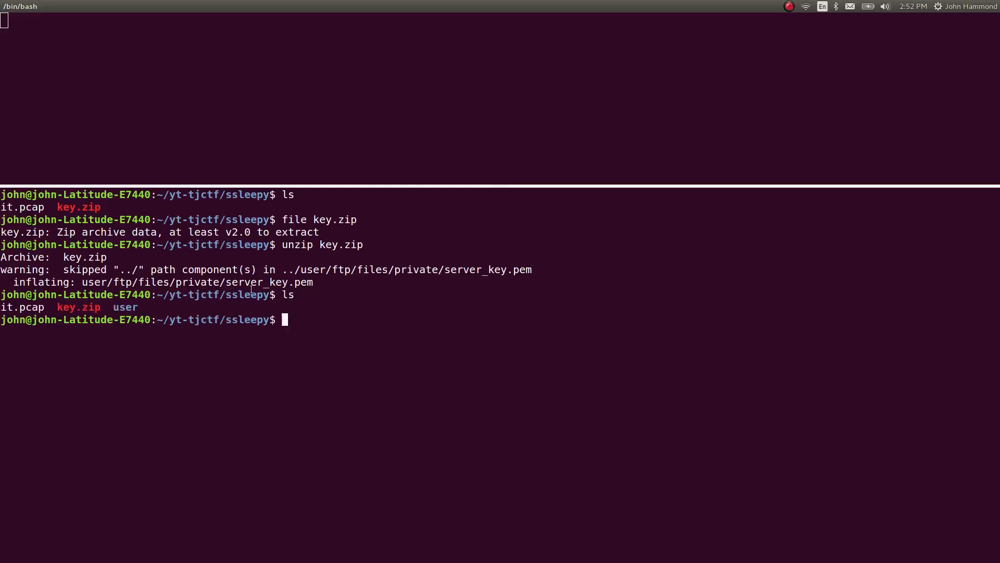
drag(228, 282, 315, 281)
click(315, 281)
text(vf us)
key(Tab)
key(Return)
Change into the extracted user/ftp/files/private directory with cd
text(cd )
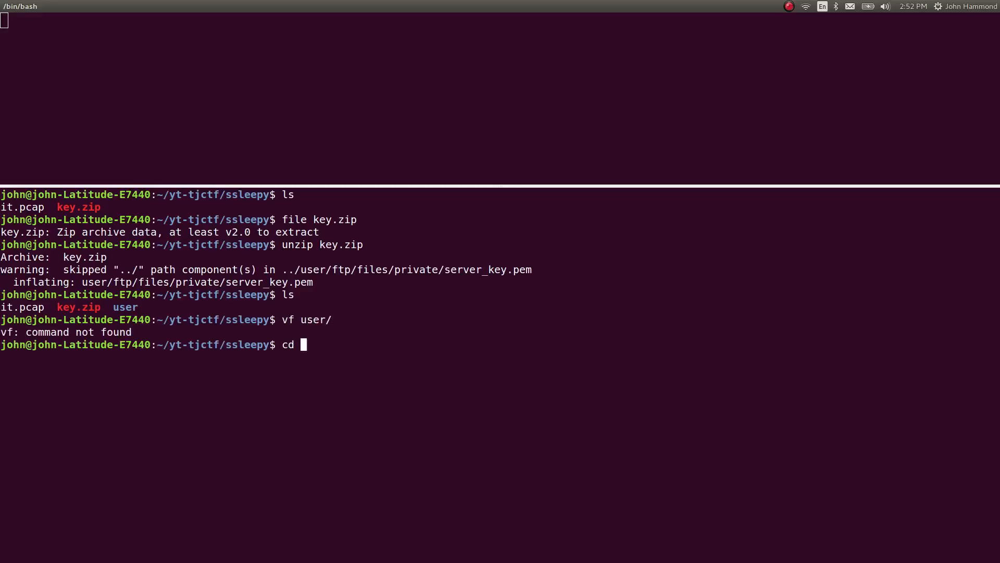
text(u)
key(Tab)
key(Tab)
key(Tab)
key(Tab)
text(ls)
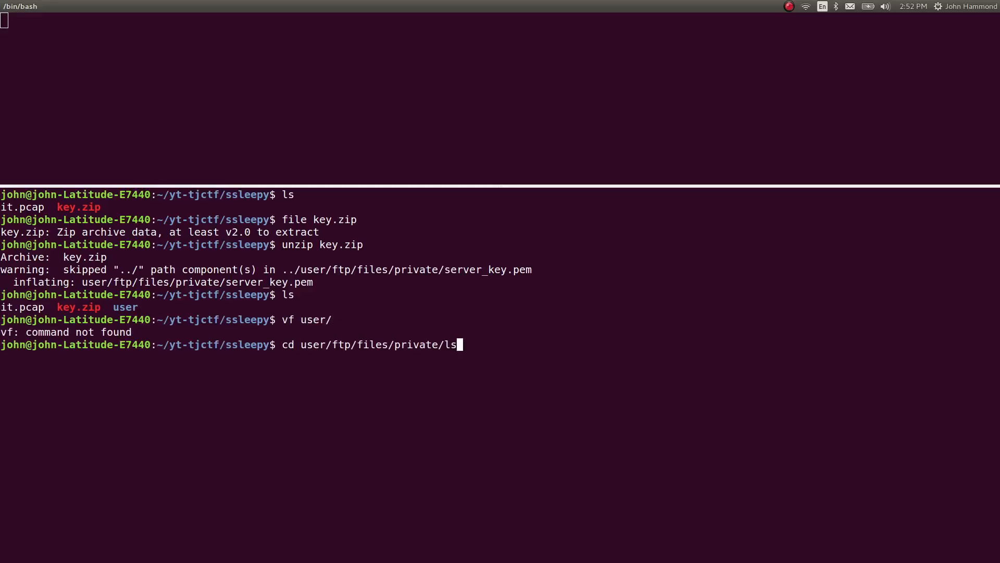
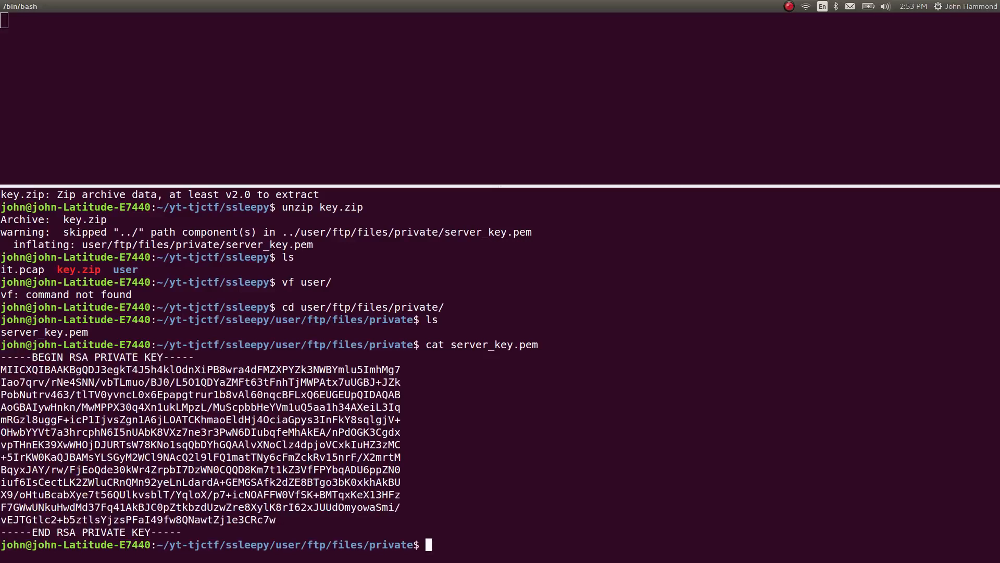
Switch to Wireshark and close the followed TCP stream window
key(alt+Tab)
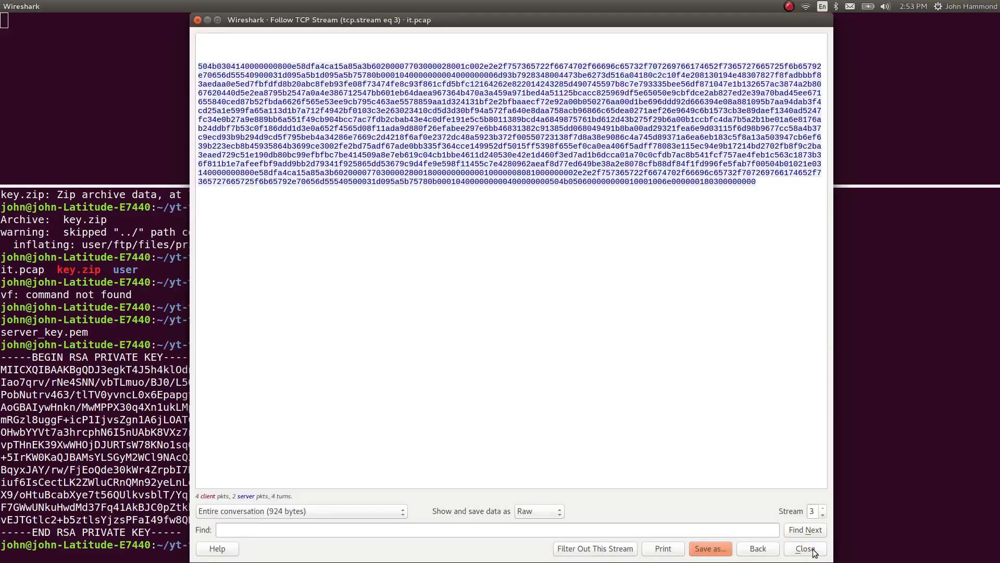
click(806, 549)
key(alt+Tab)
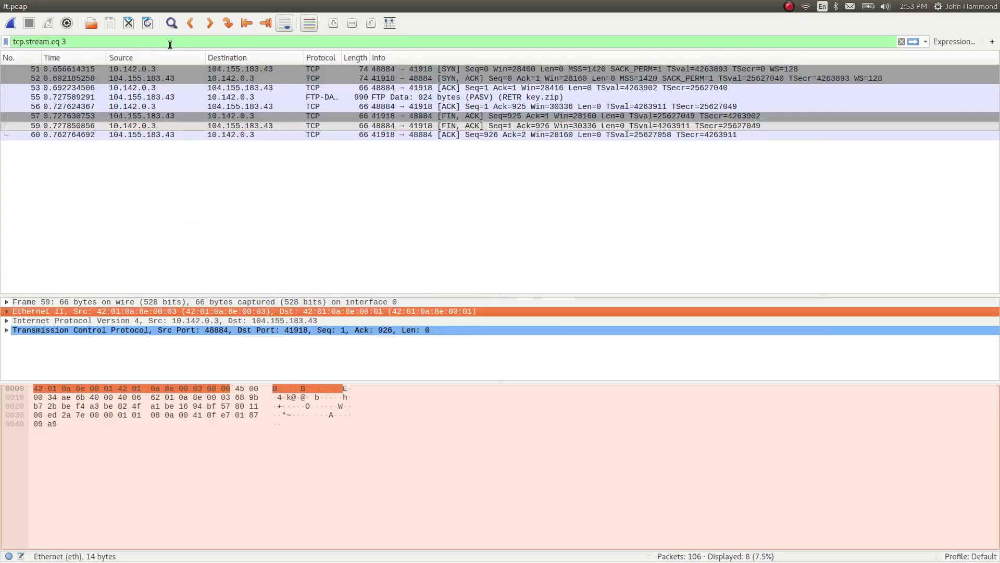
Clear the tcp.stream eq 3 display filter and go to the first packet of the full capture
click(170, 45)
key(ctrl+a)
key(BackSpace)
key(Return)
click(237, 148)
key(Home)
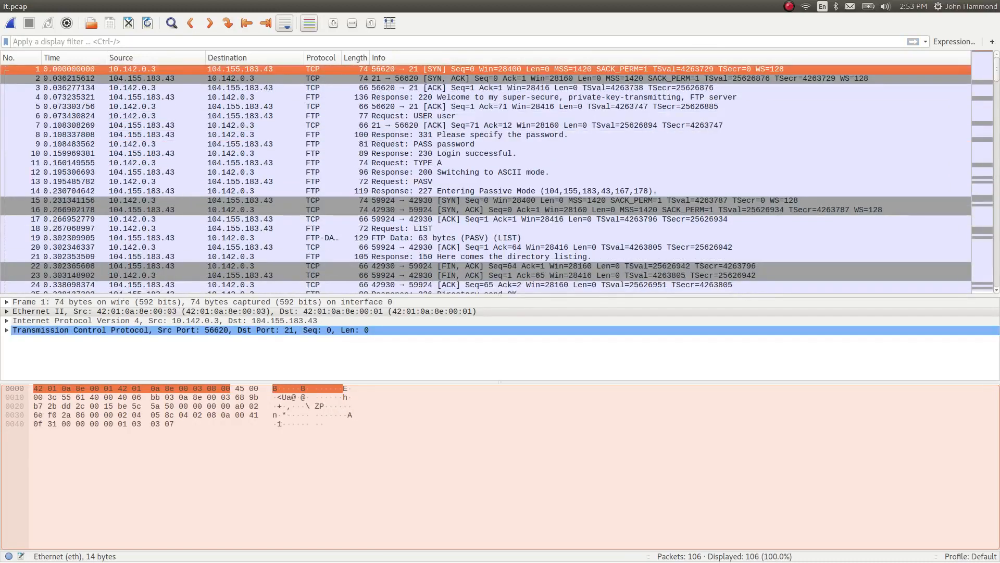
Open the preferences and bring up the SSL settings under Protocols
click(39, 5)
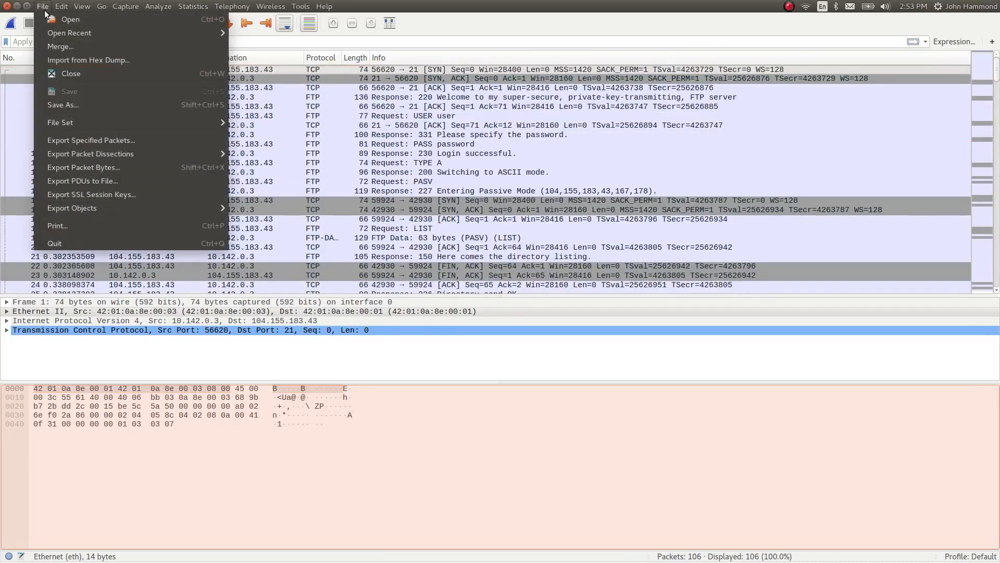
mouse_move(61, 6)
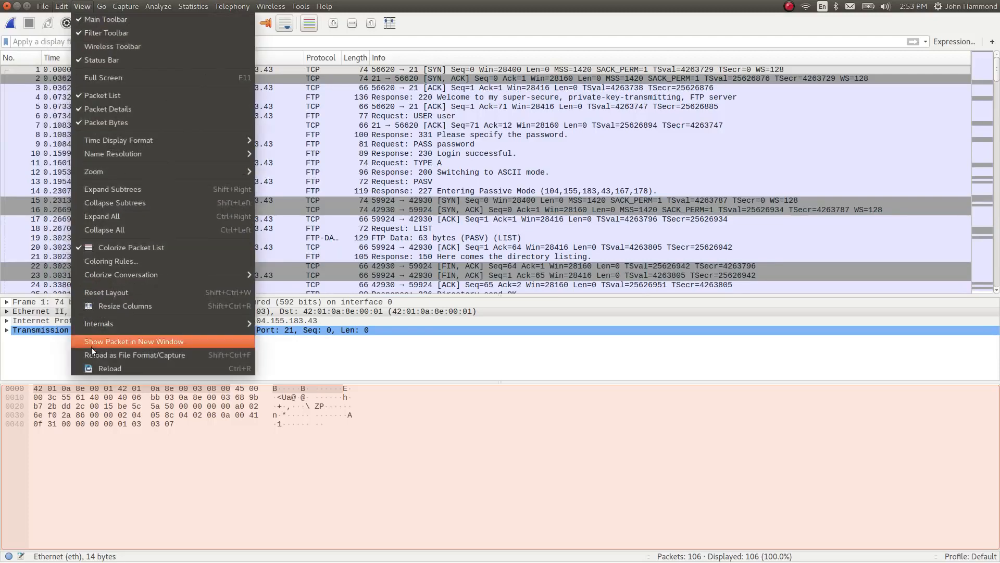
click(83, 315)
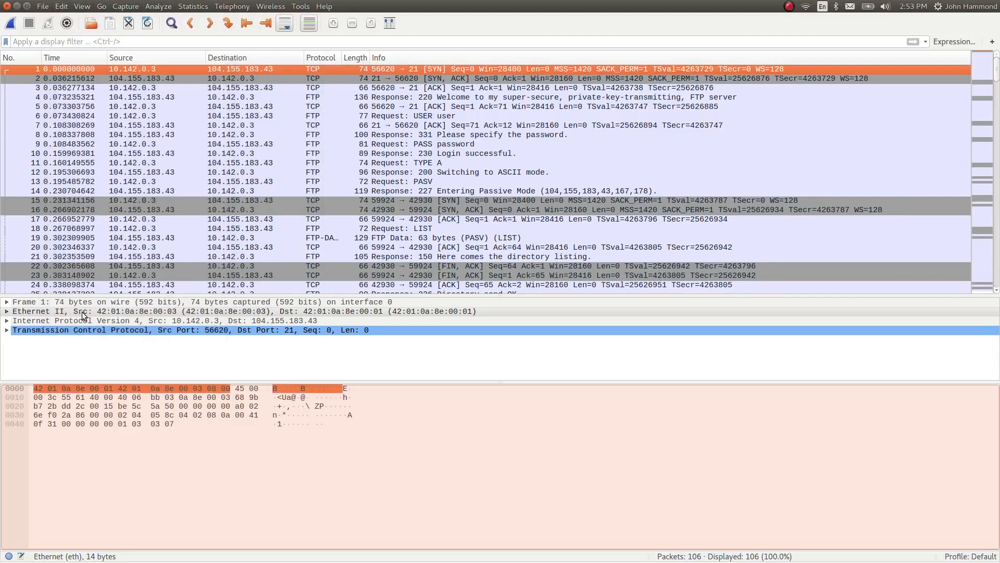
click(48, 162)
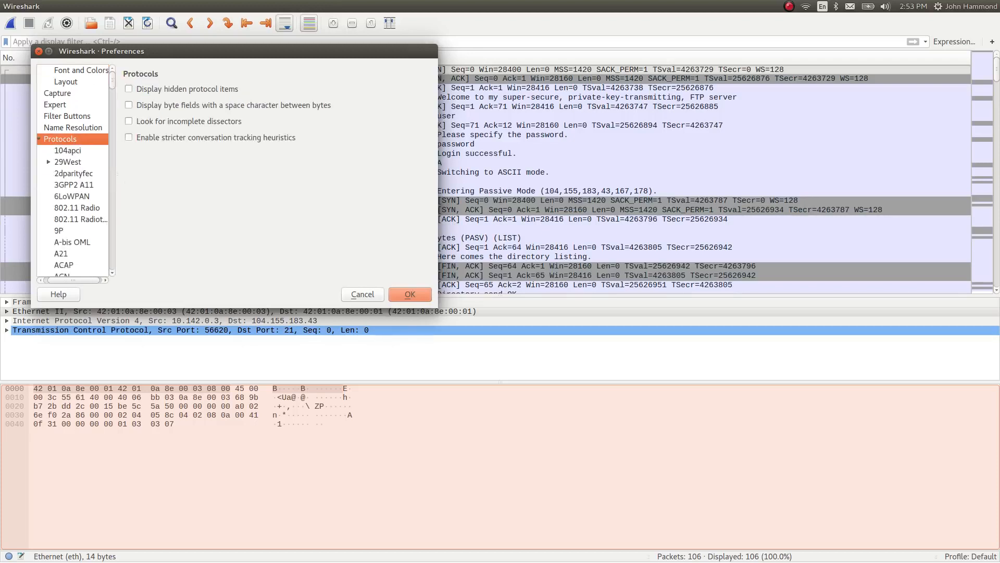
key(s)
key(Down)
key(Down)
key(Down)
key(Down)
key(Page_Down)
key(Page_Down)
key(Page_Down)
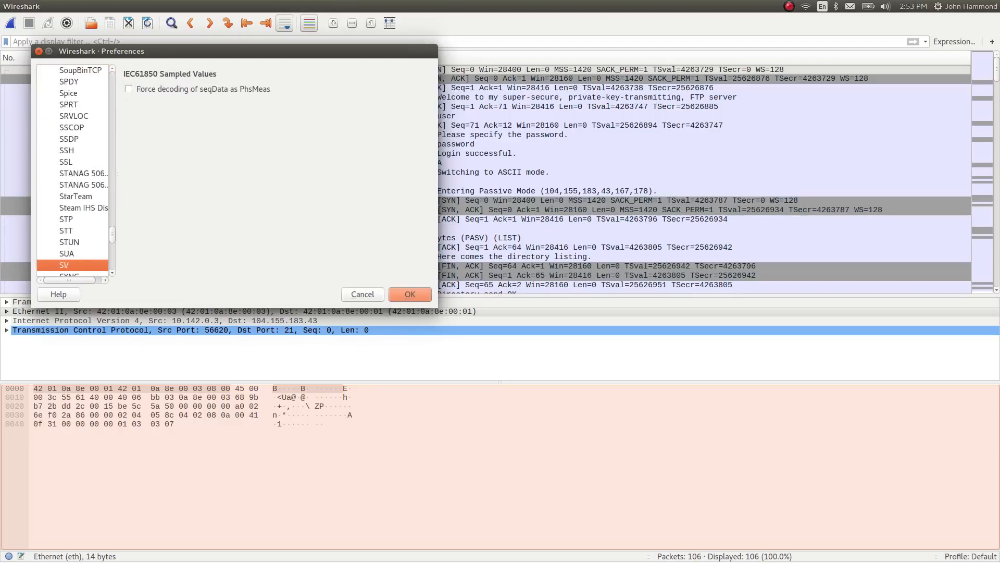
key(Down)
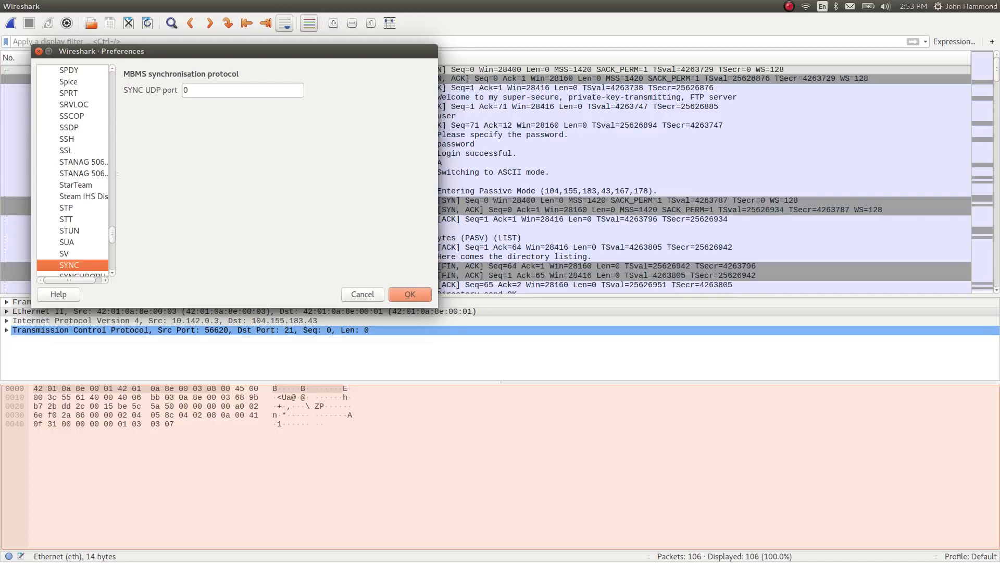
click(66, 151)
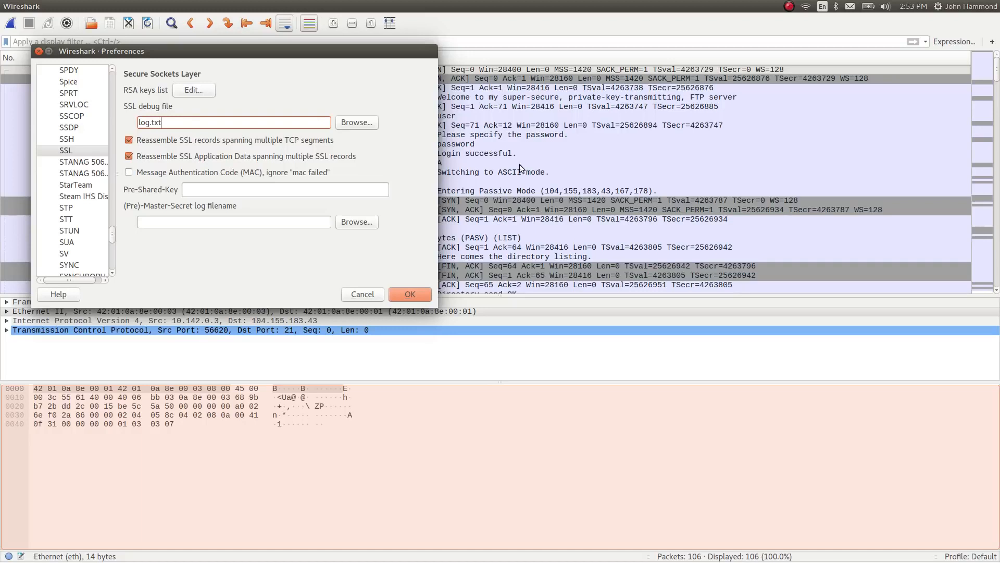
Check the RSA keys list in the SSL settings, then close the preferences without saving changes
click(193, 90)
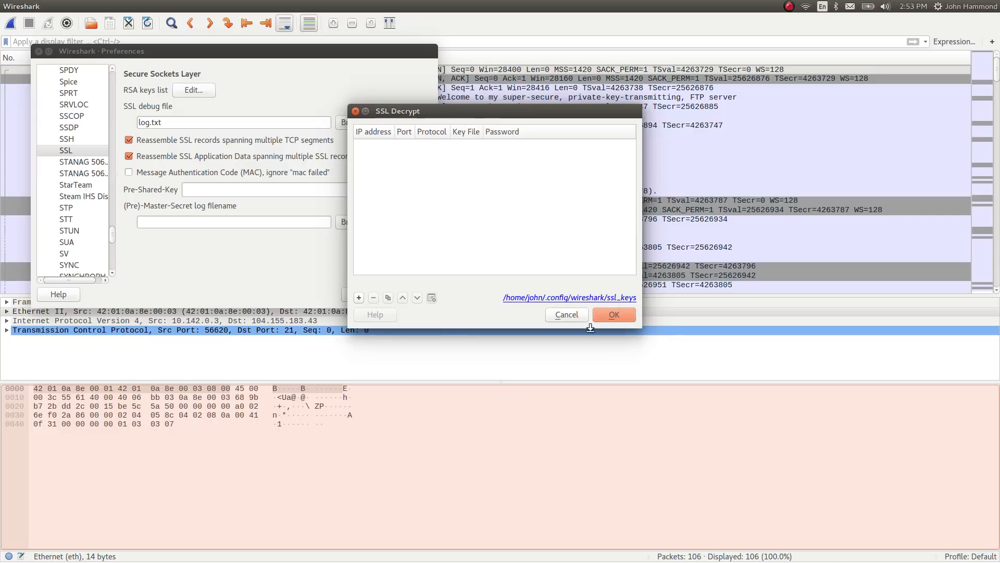
click(613, 314)
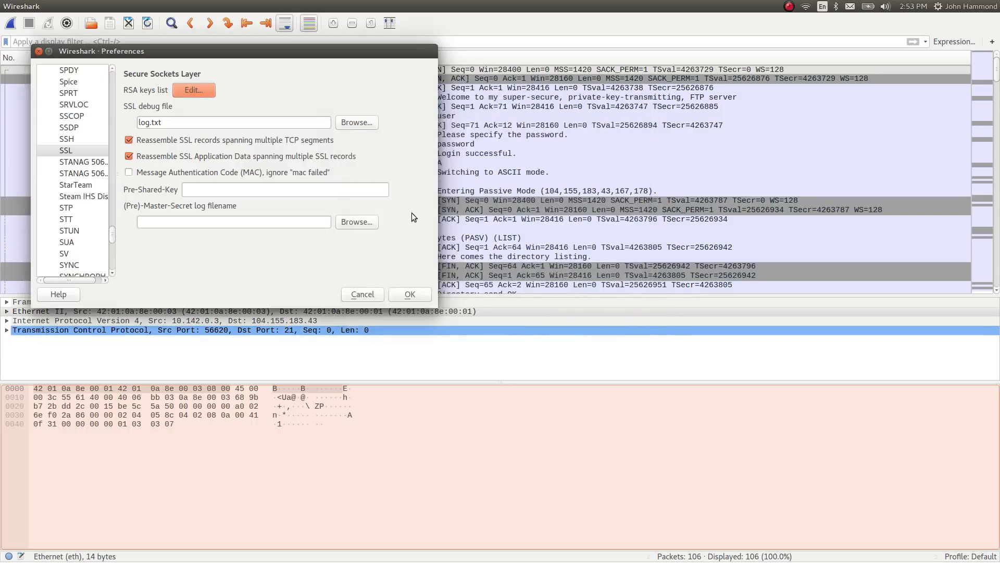
click(372, 295)
Examine the TLSv1.2 handshake and application data packets on port 443 late in the capture, then switch to Terminator
scroll(249, 238, down, 13)
scroll(249, 239, down, 9)
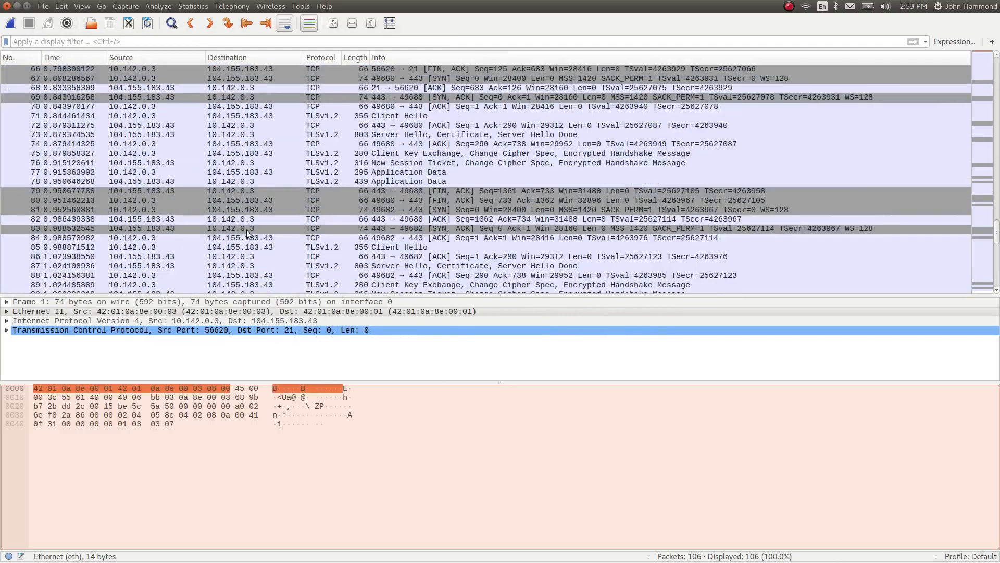
click(252, 230)
key(End)
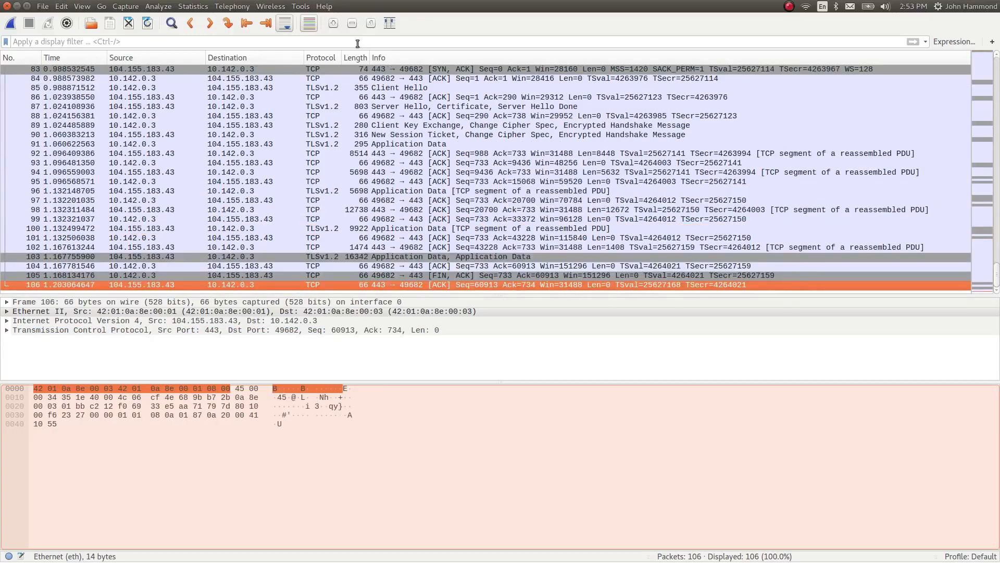
click(343, 89)
scroll(140, 95, up, 1)
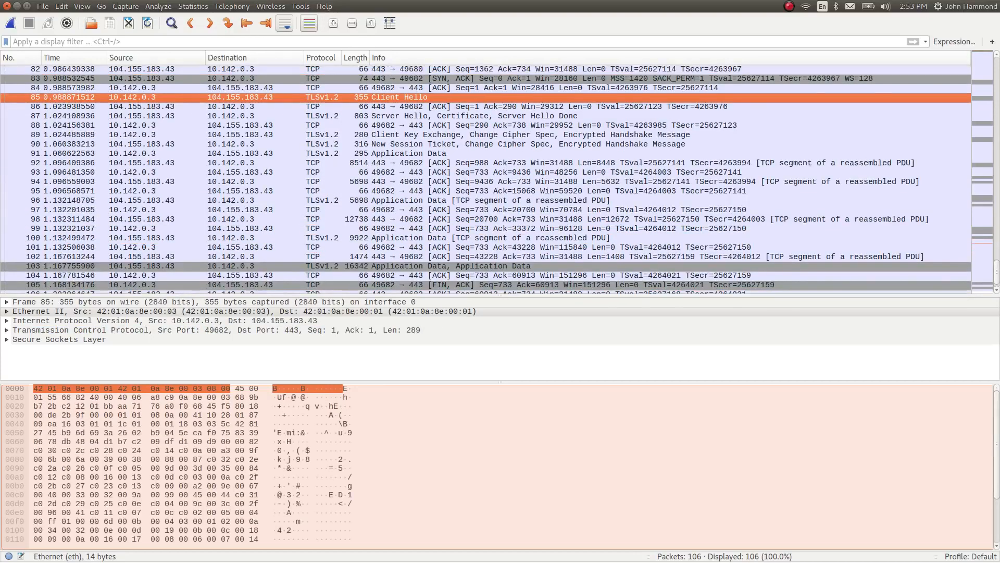
scroll(276, 123, up, 1)
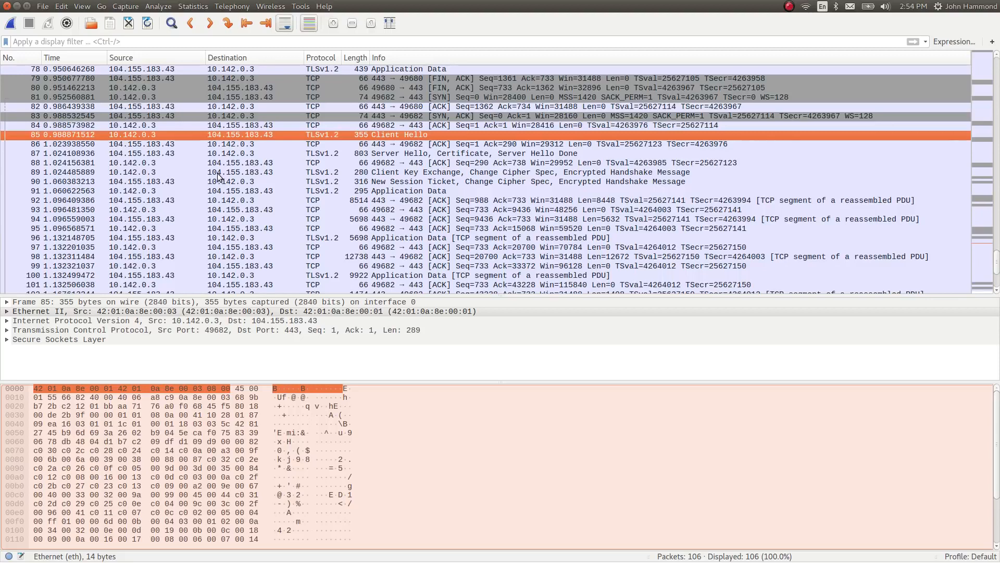
key(alt+Tab)
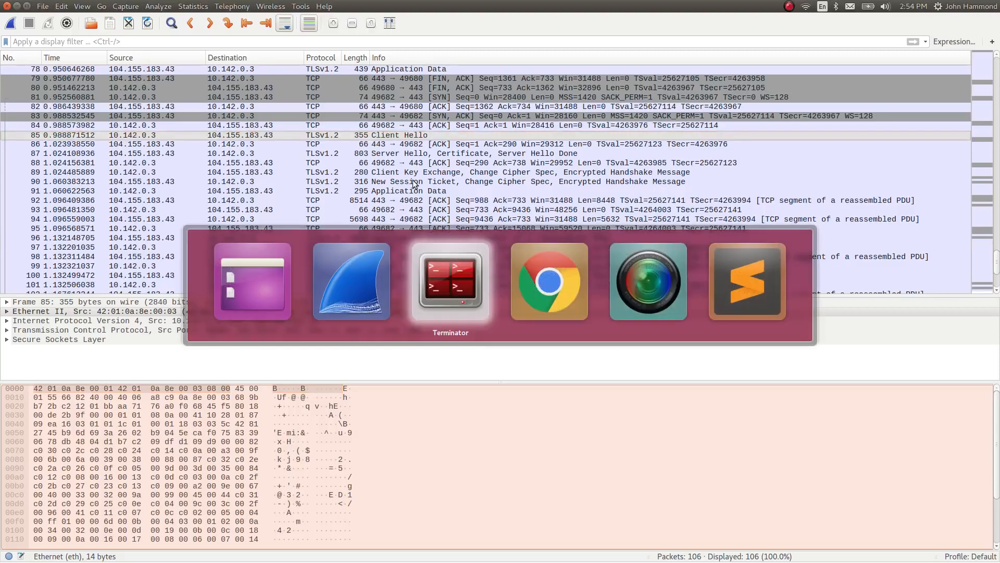
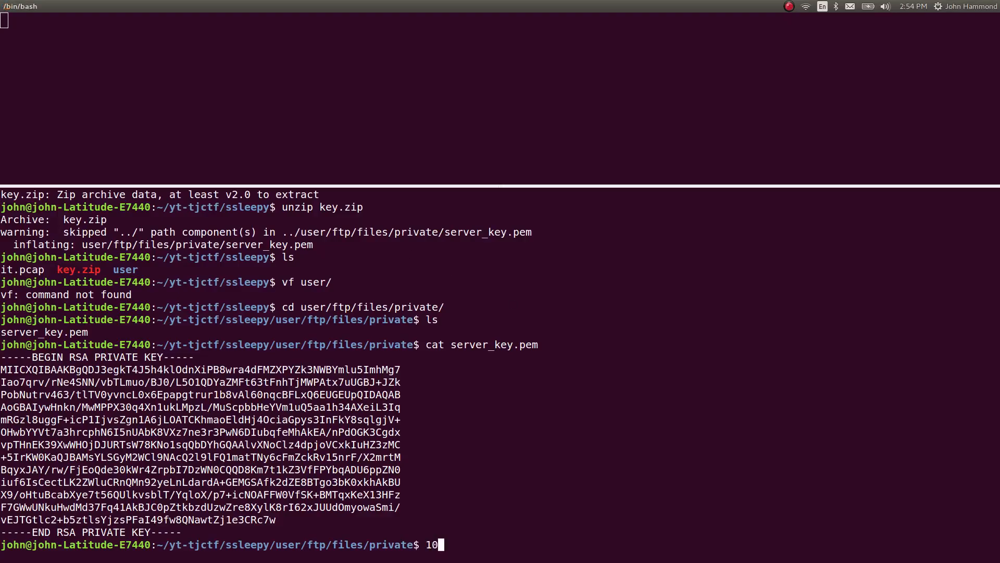
Switch from the terminal back to Wireshark to view the TLS packets in it.pcap
key(alt+Tab)
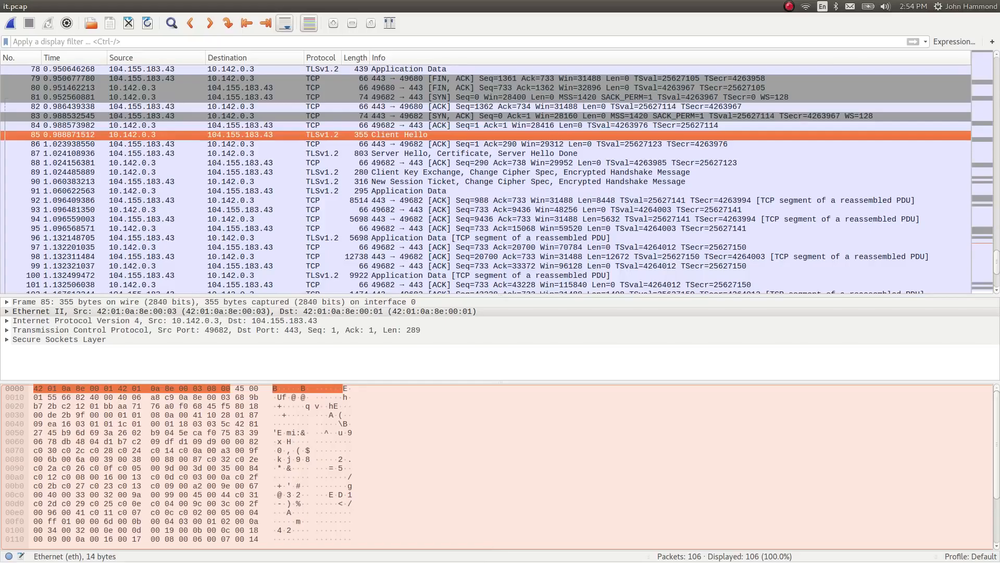
Open the SSL protocol settings in the preferences and set the SSL debug file to log.txt
click(43, 6)
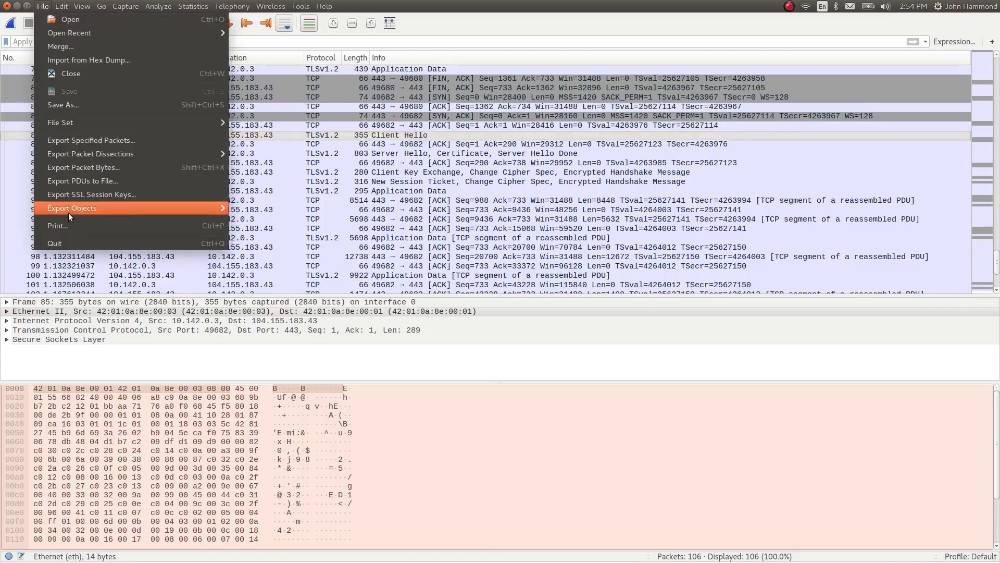
mouse_move(77, 5)
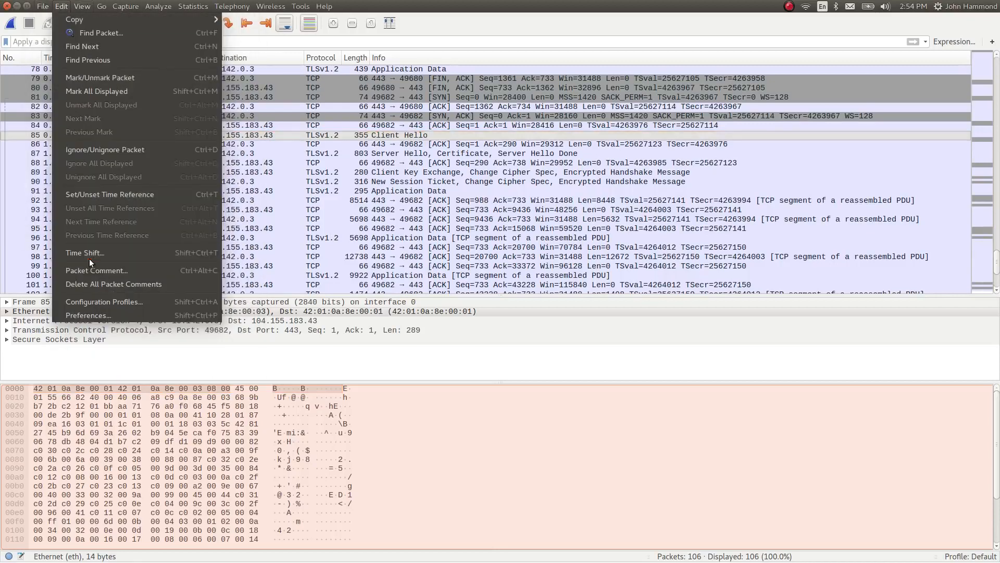
click(99, 313)
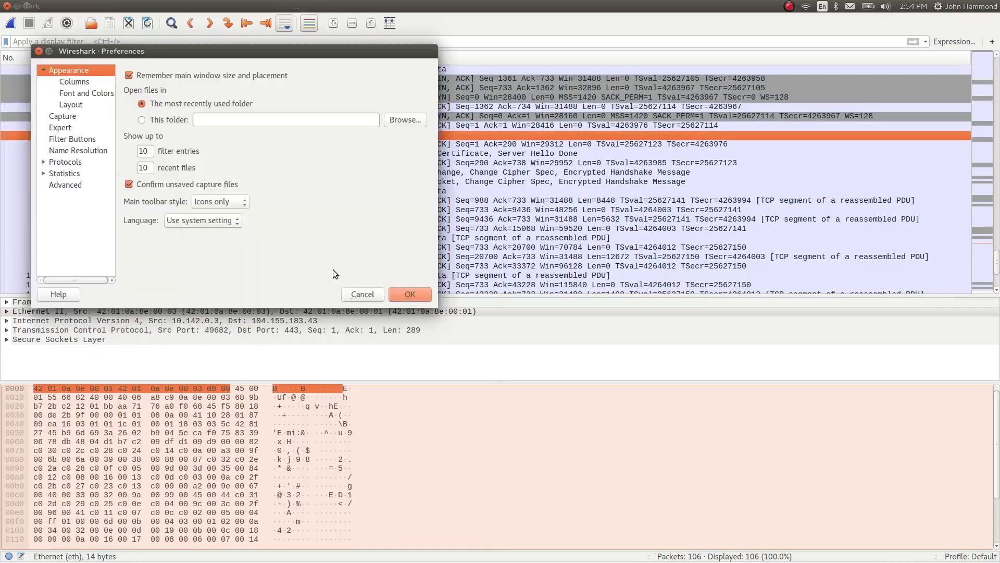
click(44, 162)
click(76, 186)
key(s)
key(s)
key(s)
key(s)
key(s)
key(s)
key(s)
key(s)
key(s)
key(s)
key(s)
key(s)
key(s)
key(s)
key(s)
key(s)
key(s)
key(s)
key(s)
key(s)
key(s)
key(s)
key(s)
key(s)
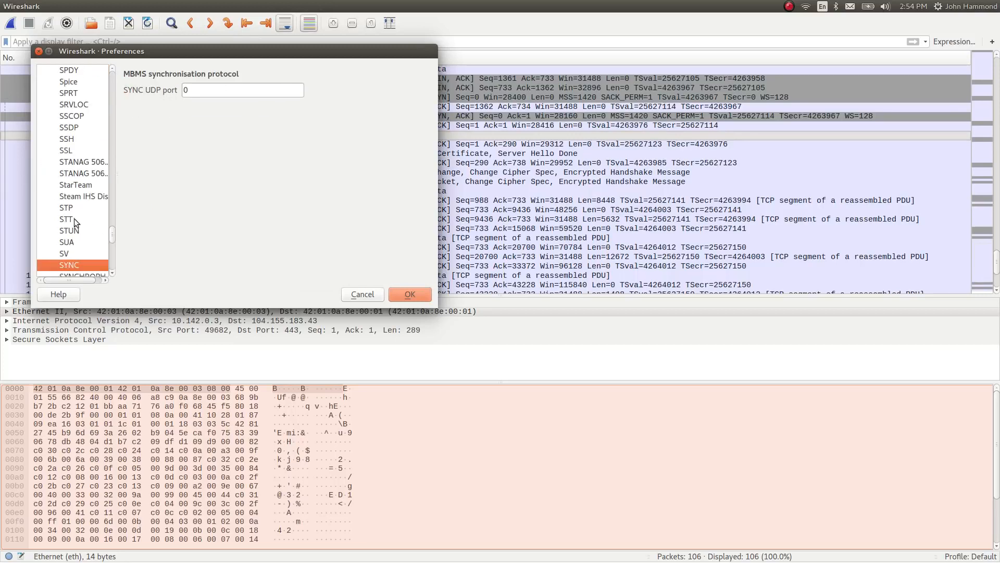
click(66, 151)
click(314, 122)
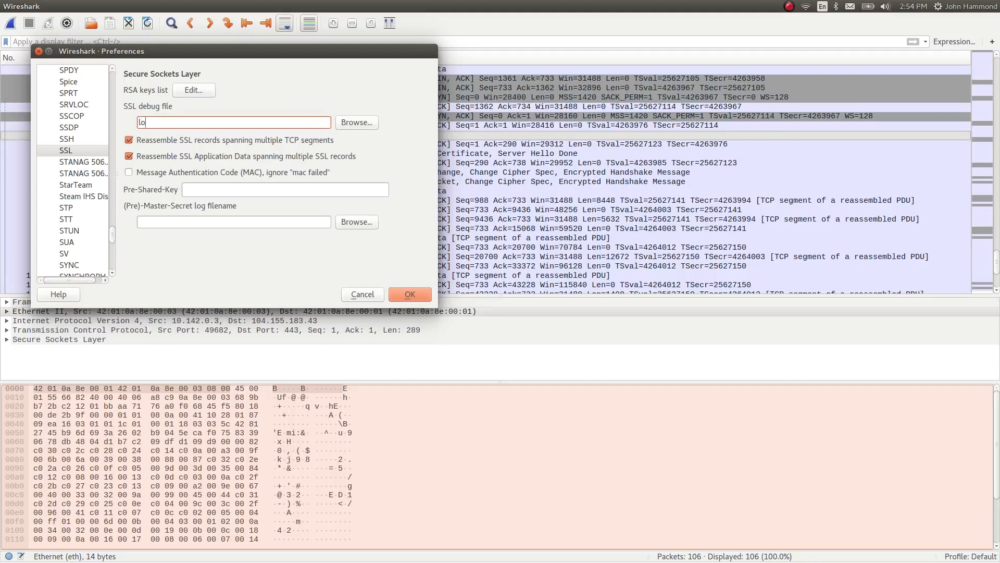
Add an RSA keys list entry with IP address 10.142.0.3, port 443 and protocol http
click(200, 92)
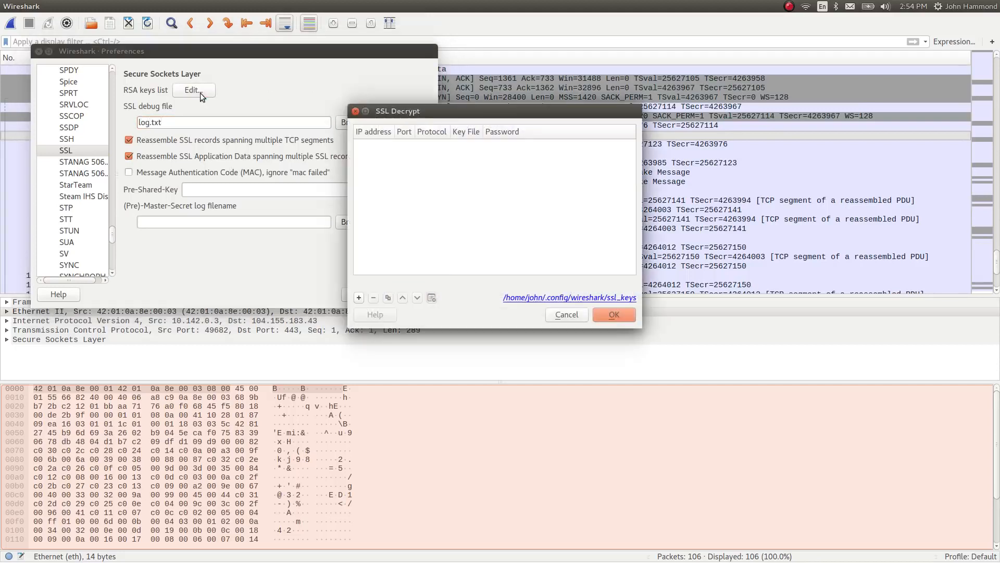
click(359, 298)
text(10.142.0.3)
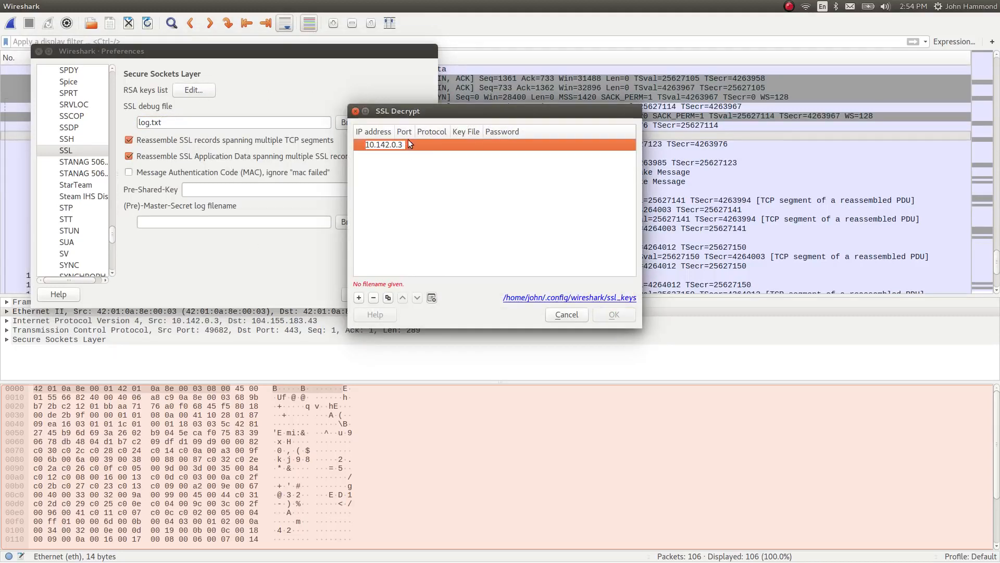
key(Tab)
text(443)
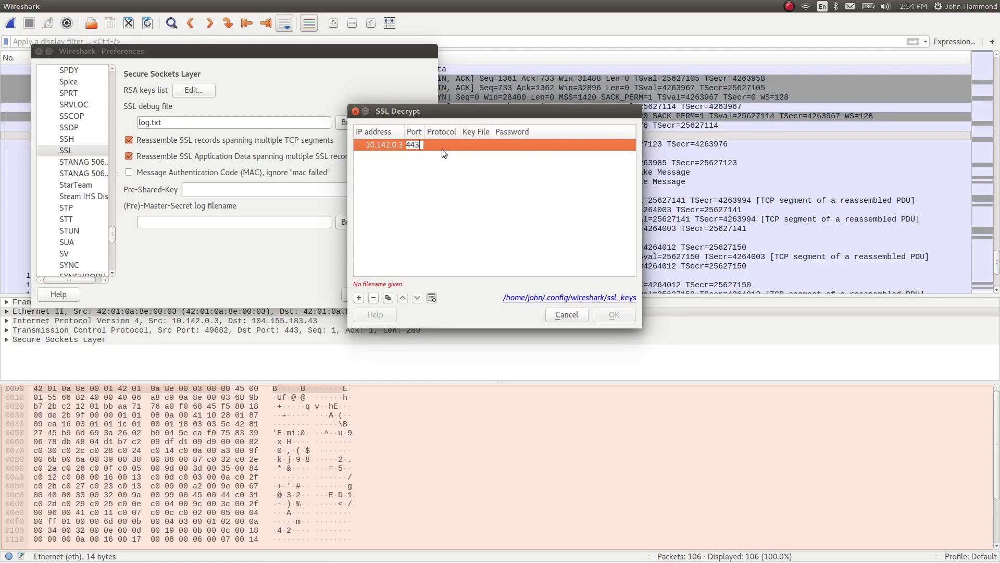
key(Tab)
text(T)
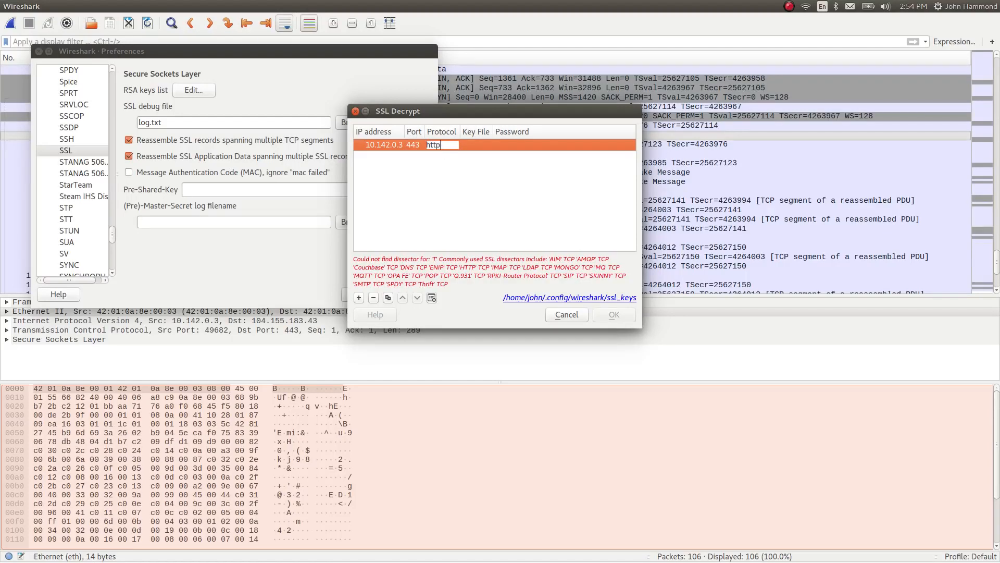
Assign server_key.pem from user/ftp/files/private as the entry's key file and apply the SSL preferences
click(482, 146)
click(470, 145)
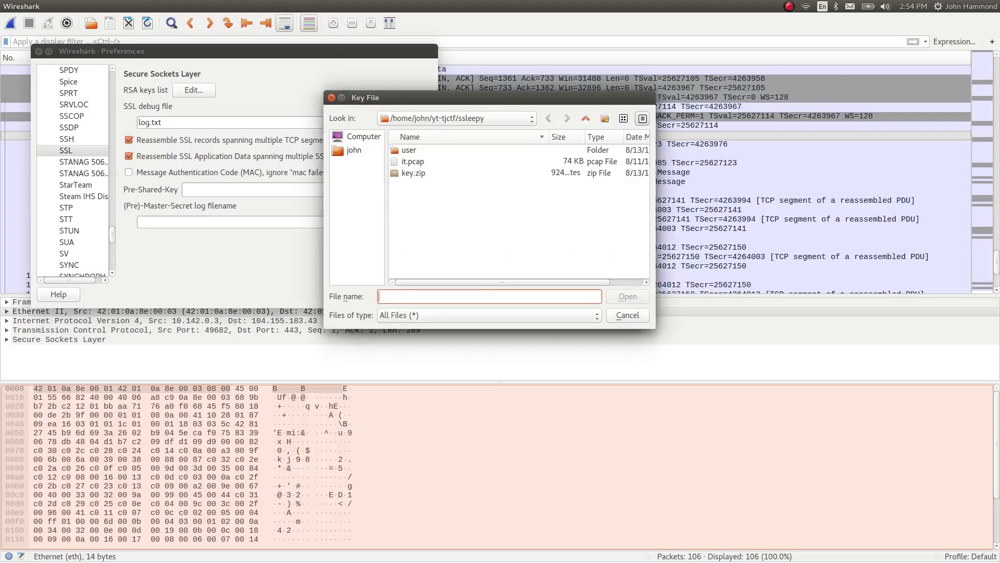
double_click(410, 151)
double_click(410, 151)
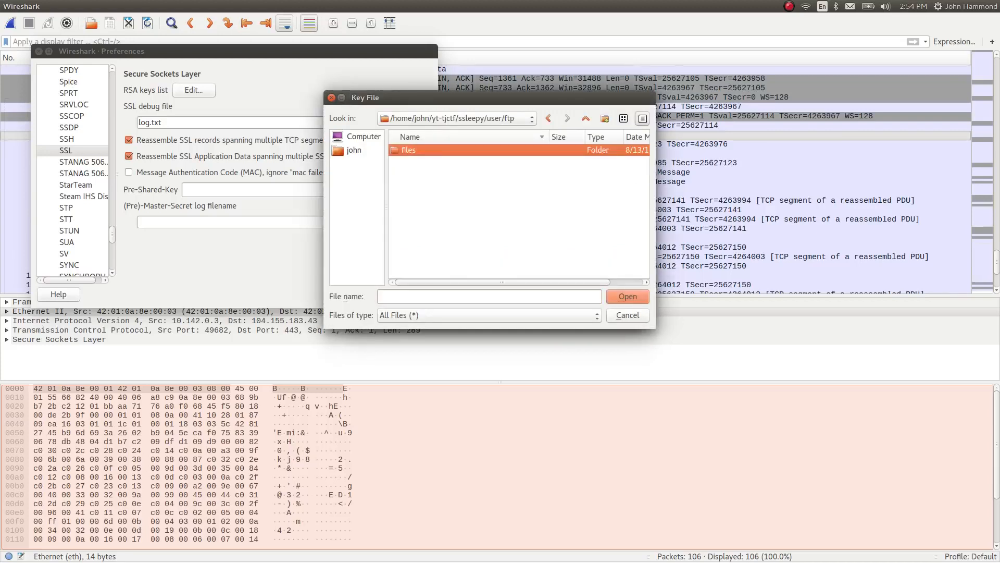
double_click(410, 152)
double_click(410, 151)
double_click(410, 151)
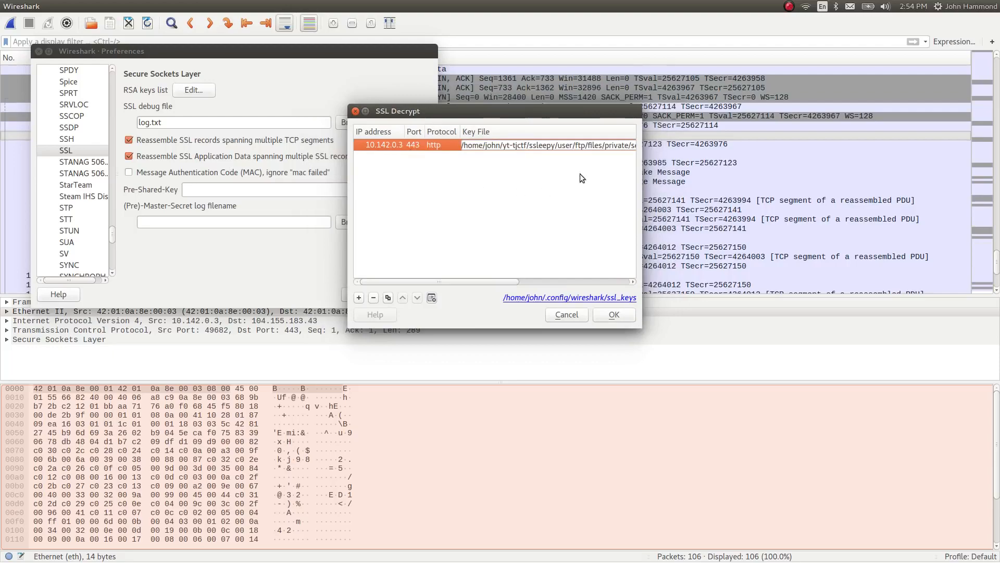
click(600, 315)
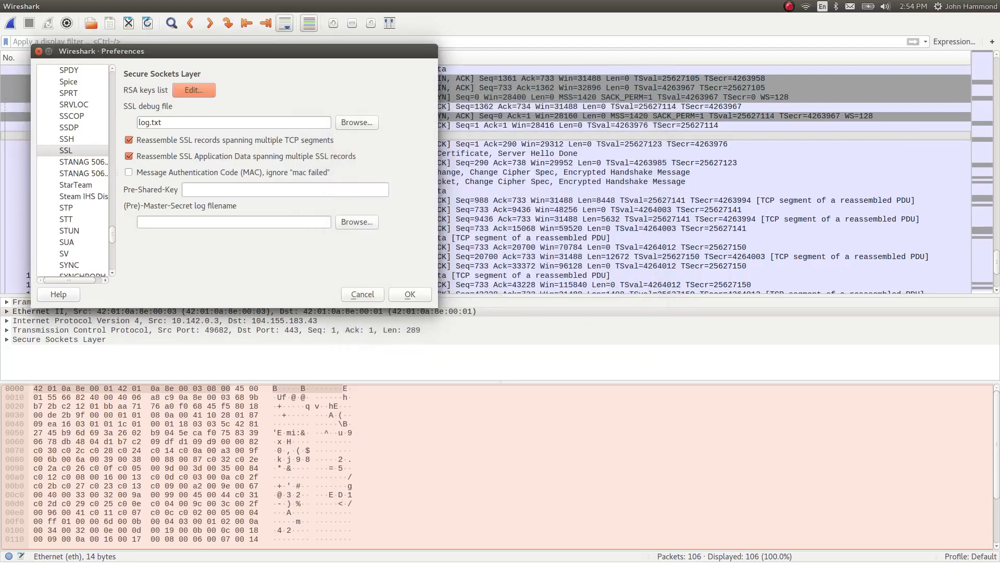
click(410, 295)
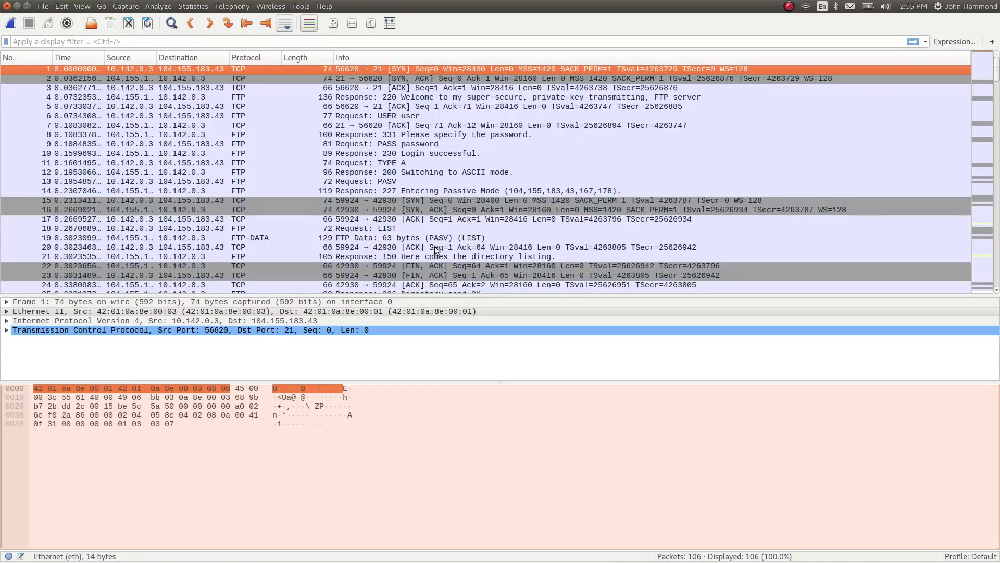
Examine the TLS handshake packets between 70 and 76 in the reloaded capture
click(439, 192)
scroll(671, 156, down, 4)
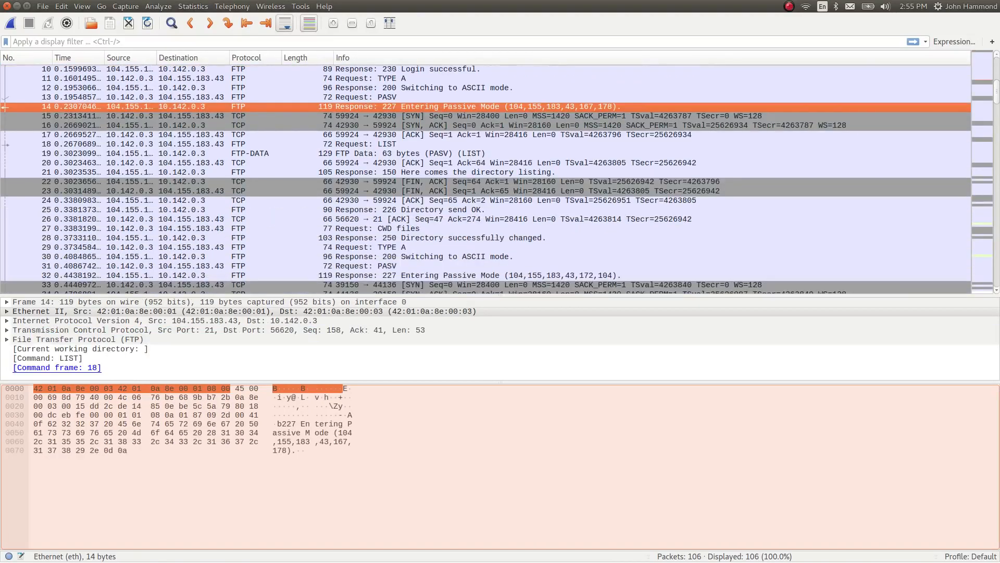
drag(996, 99, 997, 229)
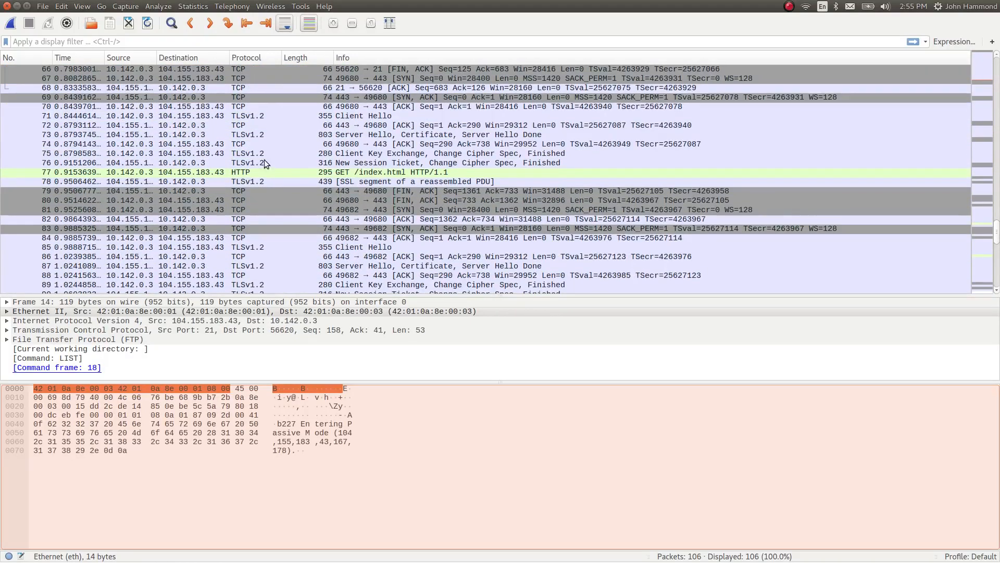
click(302, 159)
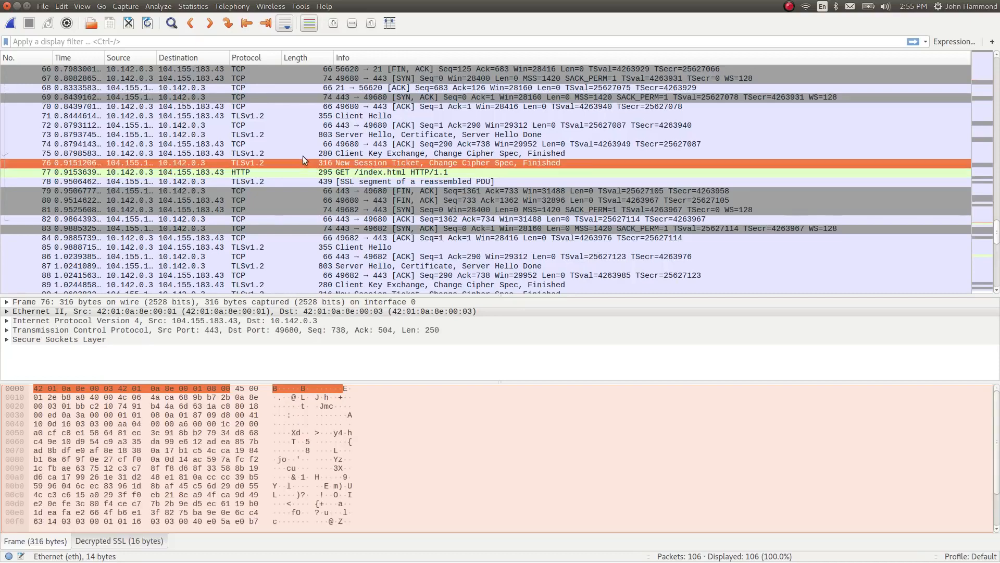
click(300, 152)
click(282, 133)
click(267, 106)
click(270, 154)
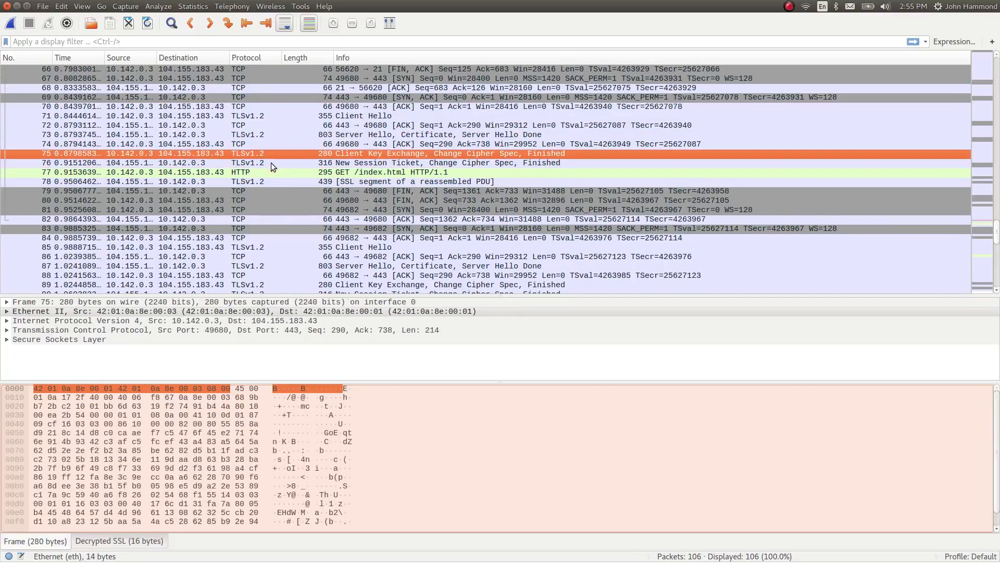
Display the decrypted SSL data of packet 77, the GET /index.html request
click(276, 173)
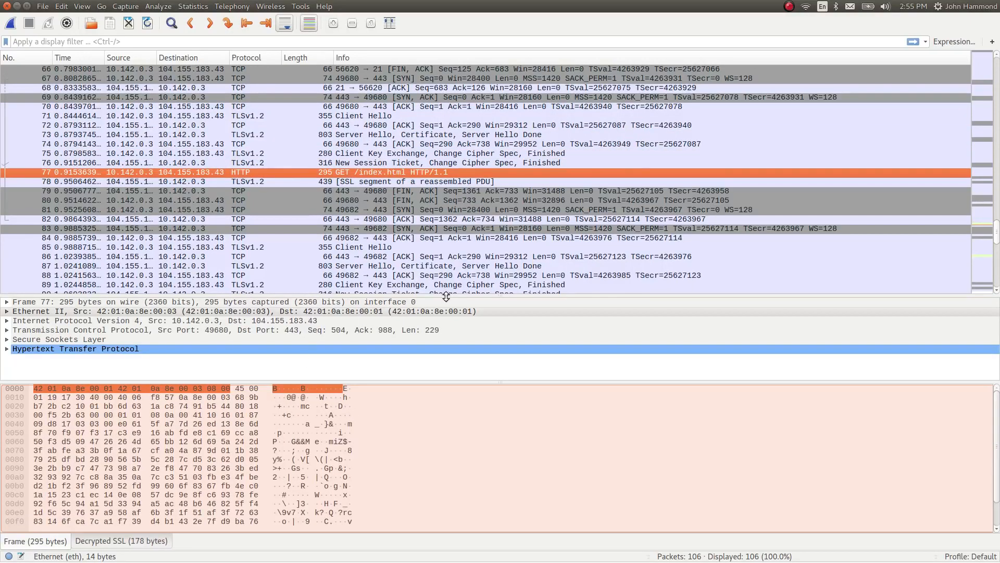
drag(448, 295, 477, 291)
click(127, 544)
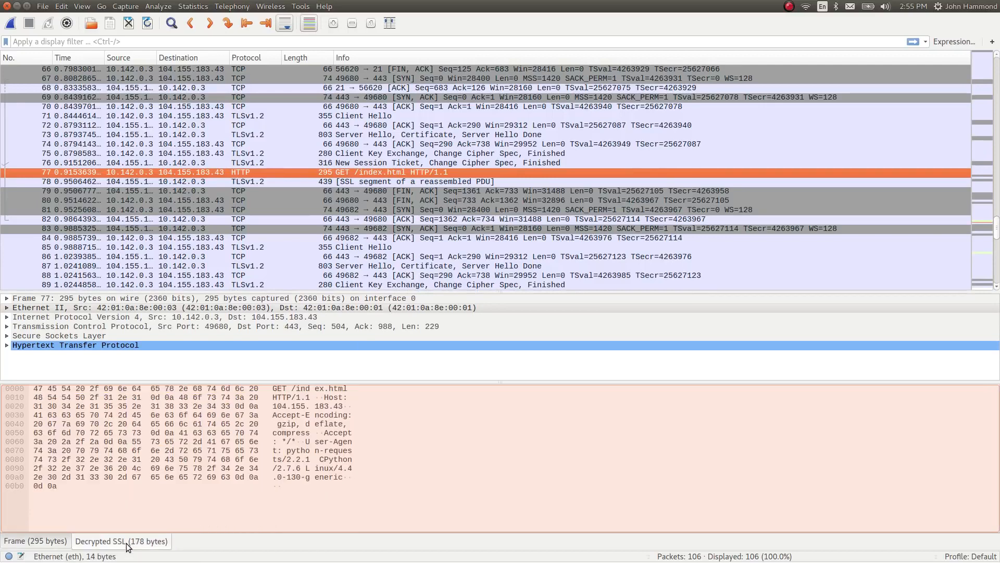
Follow the TCP stream of the GET /index.html packet, close it and clear the stream filter
right_click(382, 171)
mouse_move(432, 335)
click(598, 335)
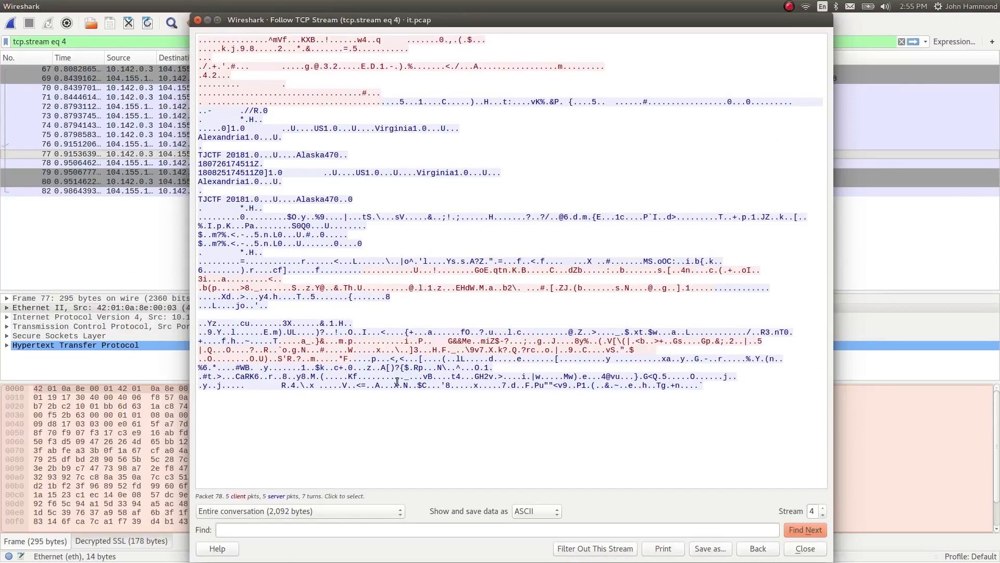
key(Escape)
triple_click(237, 42)
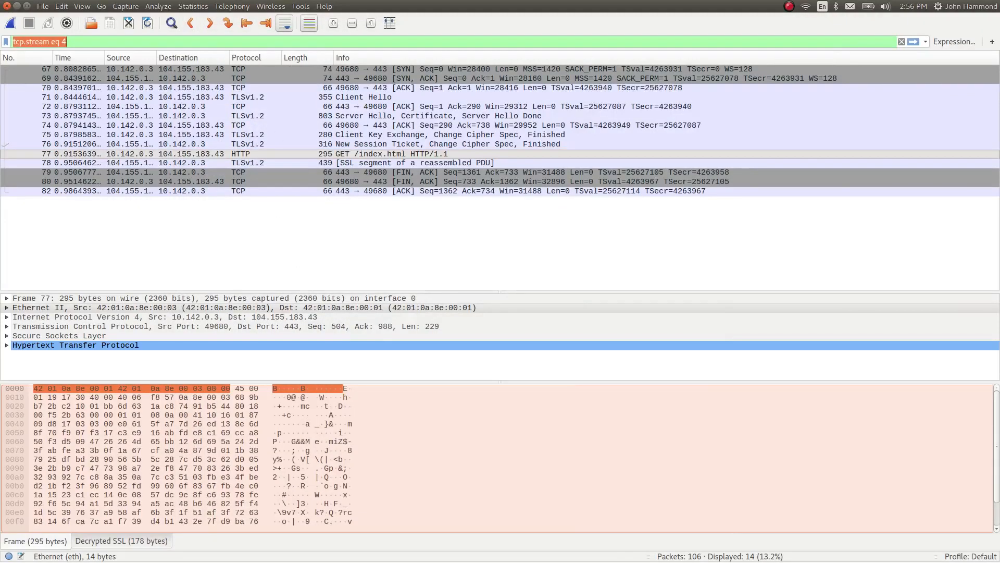
key(BackSpace)
key(Return)
Inspect the decrypted SSL data and HTTP details of packet 77 in a separate window, and close that window
double_click(368, 276)
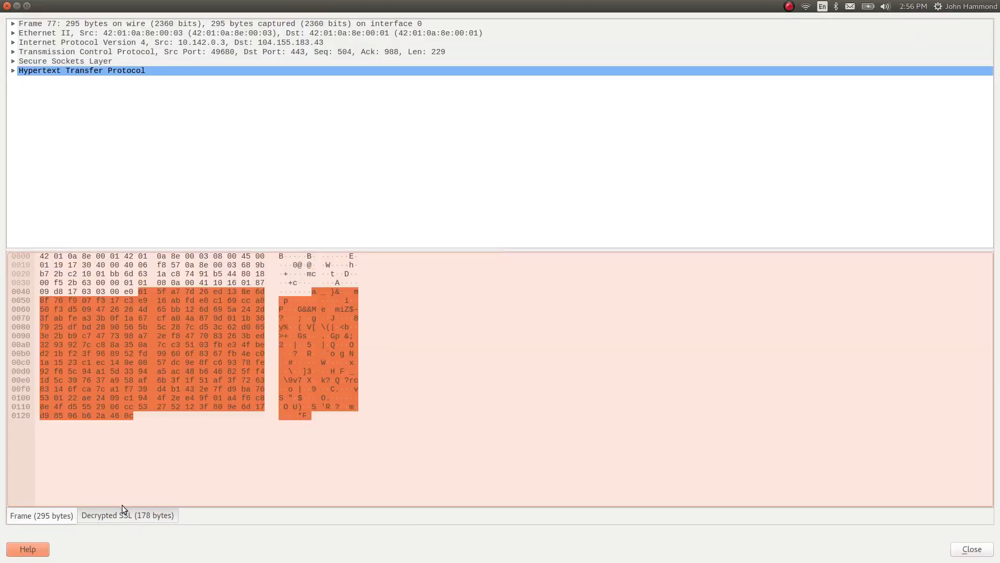
click(122, 515)
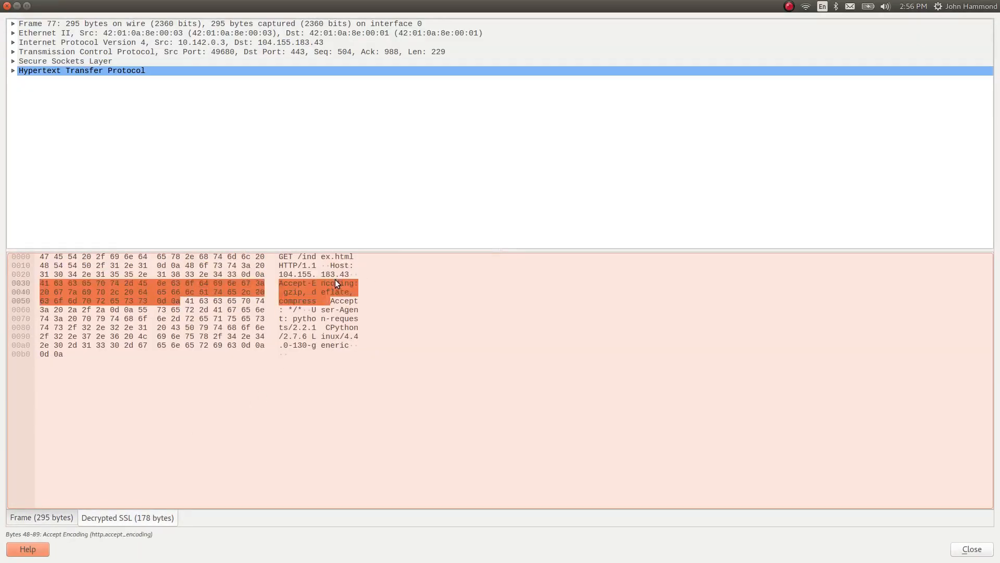
click(315, 344)
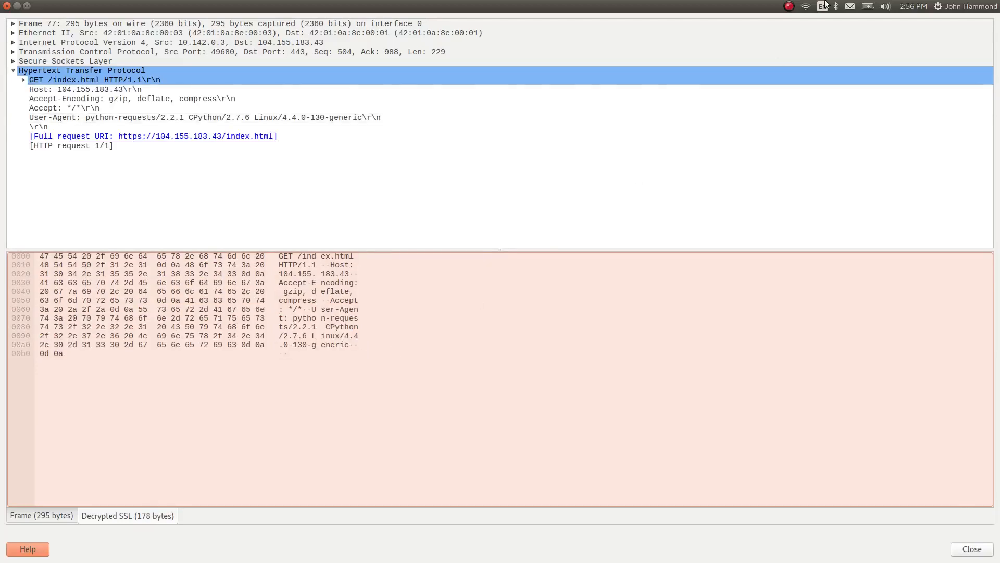
drag(692, 4, 692, 100)
click(7, 107)
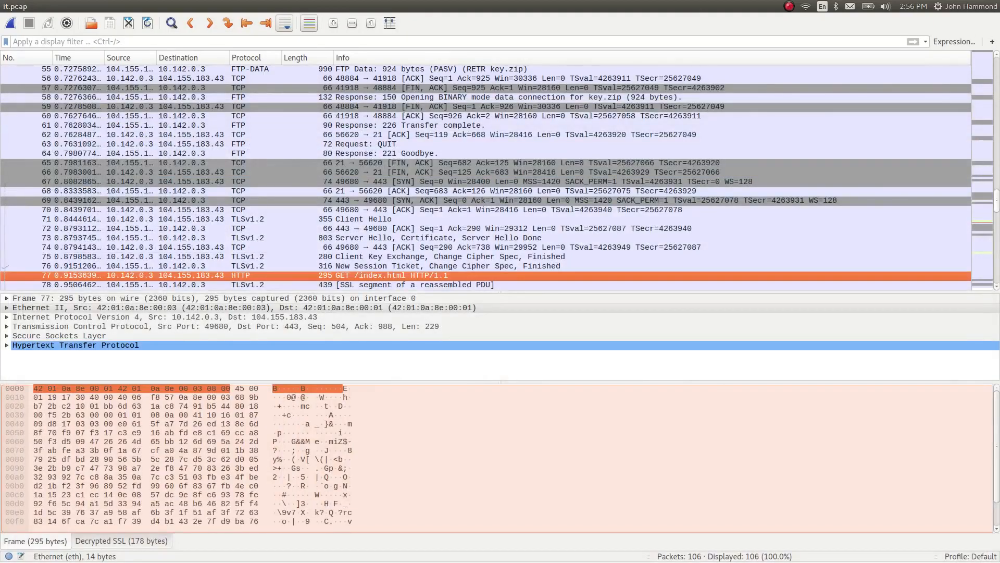
Find packet 91, the GET /flag.jpg request, and display its decrypted SSL data
scroll(297, 154, down, 5)
click(394, 258)
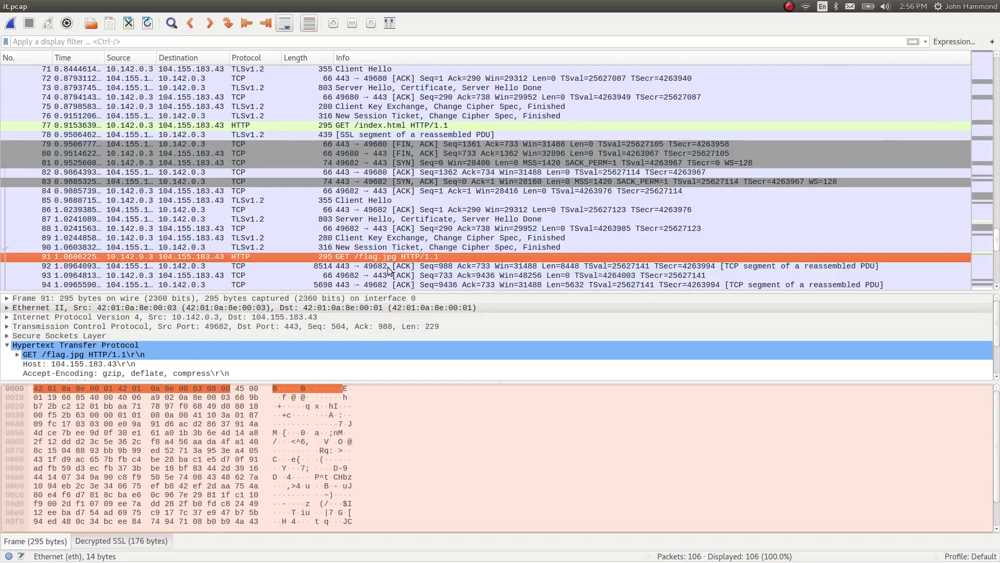
scroll(389, 269, down, 4)
scroll(393, 247, down, 1)
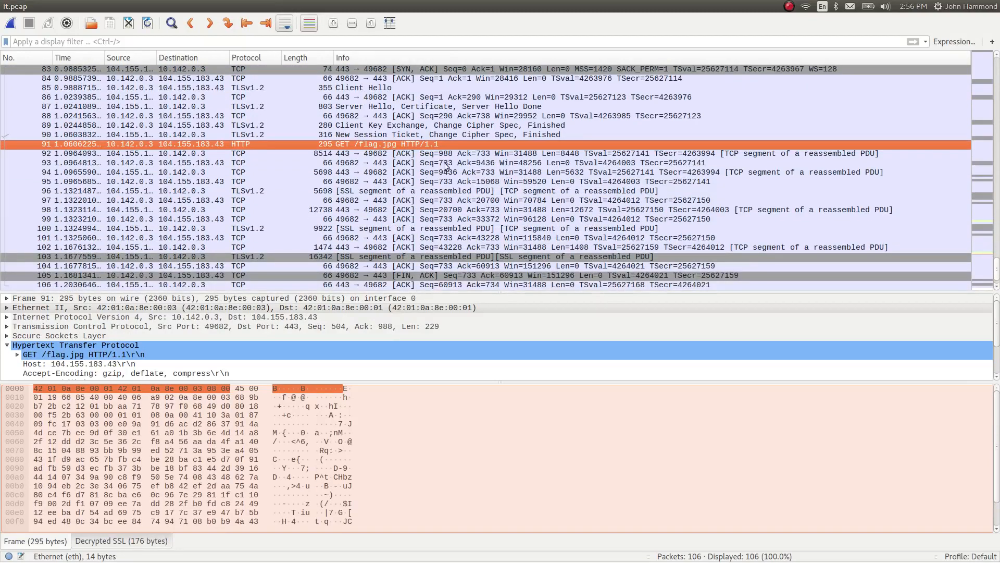
click(425, 153)
click(421, 144)
click(137, 540)
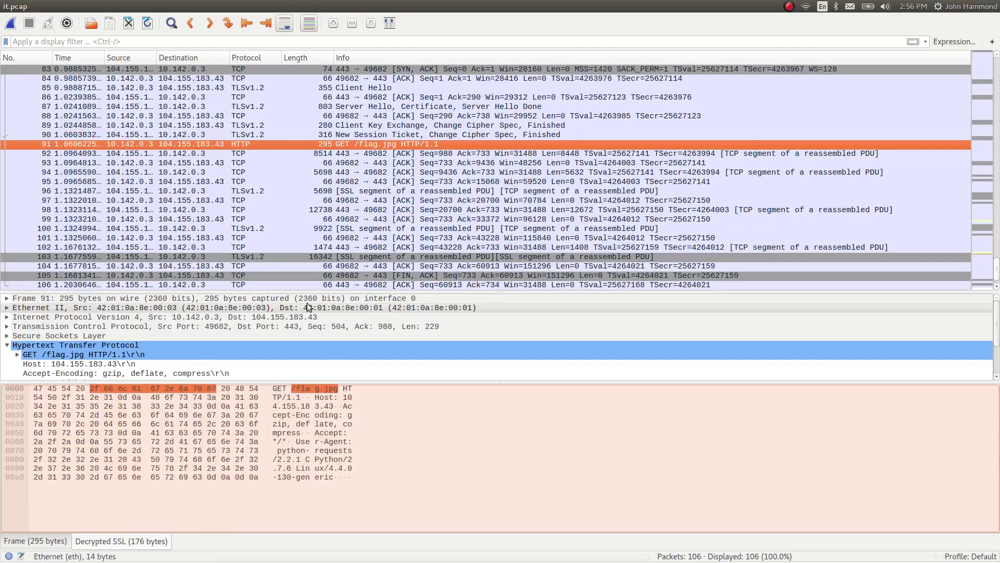
Display the decrypted SSL data of packet 96, the first TLS response segment after the flag.jpg request
click(275, 192)
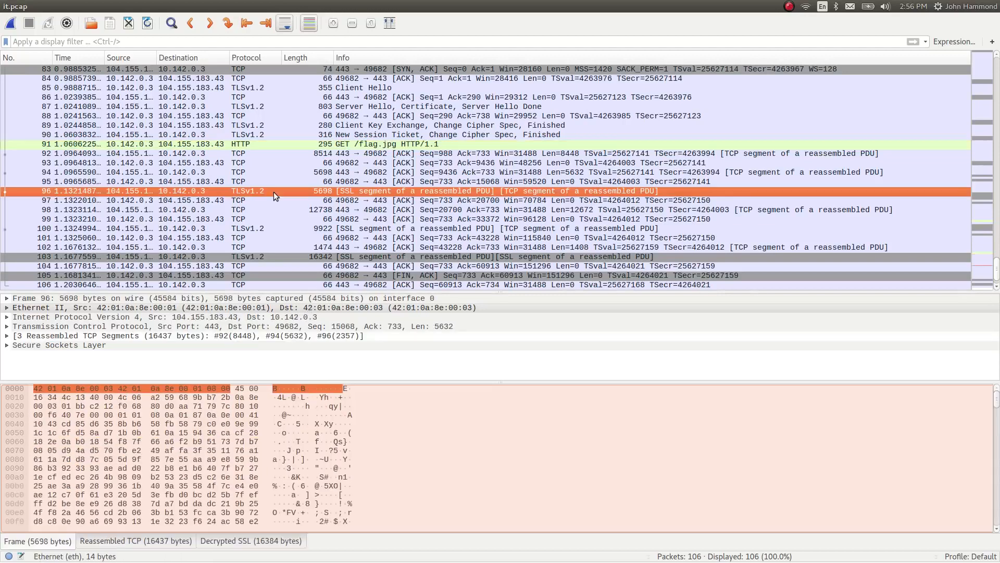
click(246, 542)
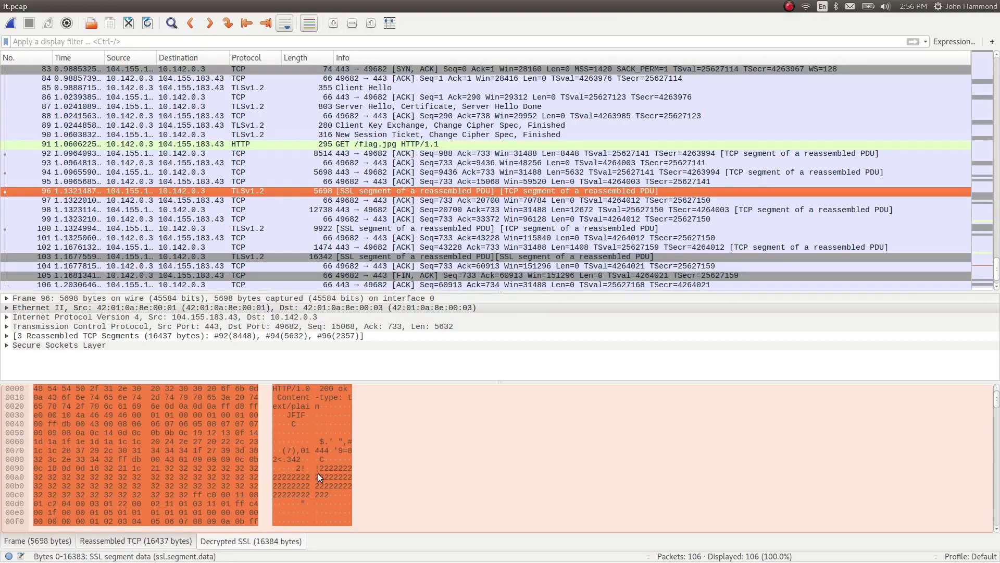
scroll(380, 234, down, 1)
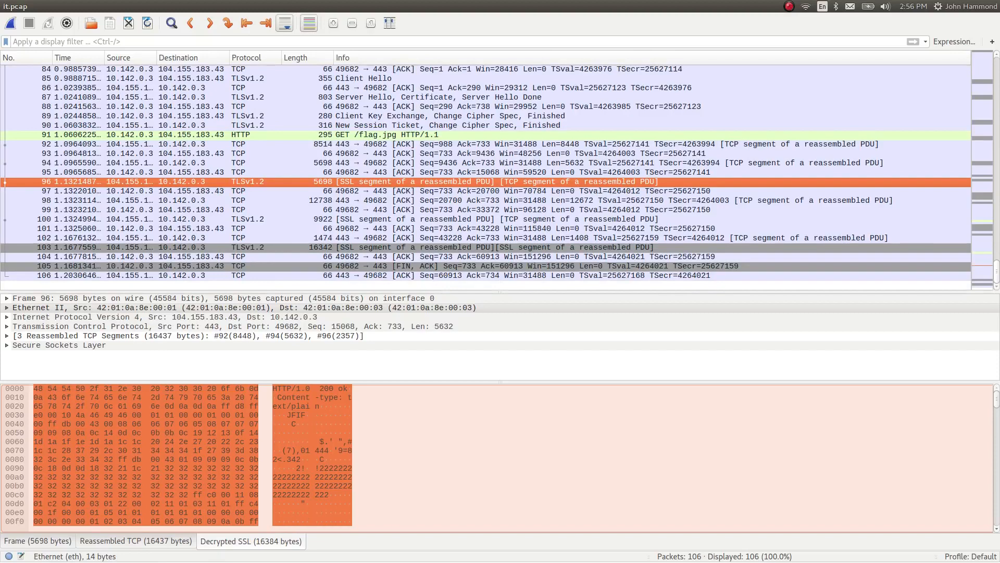
Follow the TCP stream of packet 96 to view the flag.jpg conversation
right_click(327, 183)
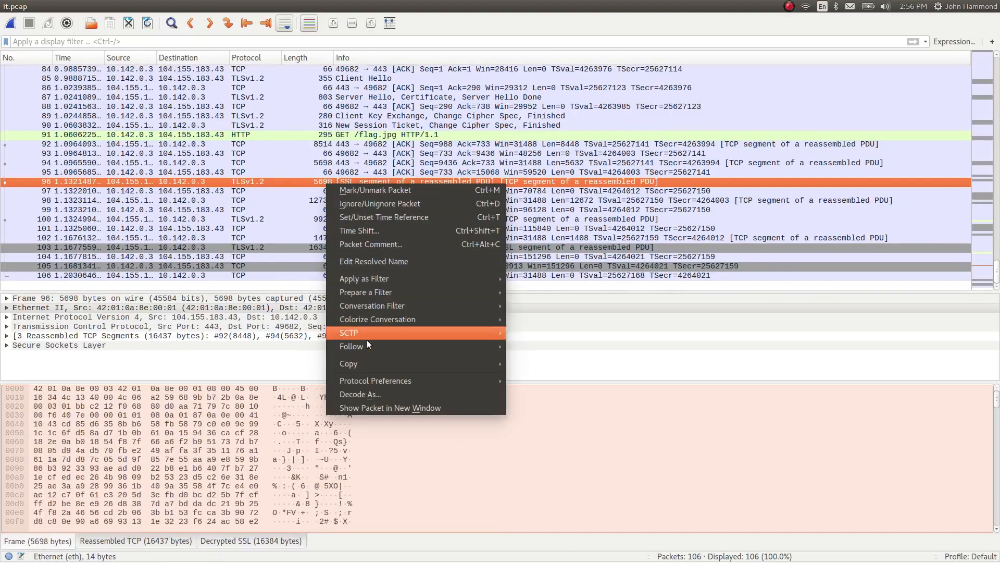
mouse_move(406, 346)
click(527, 348)
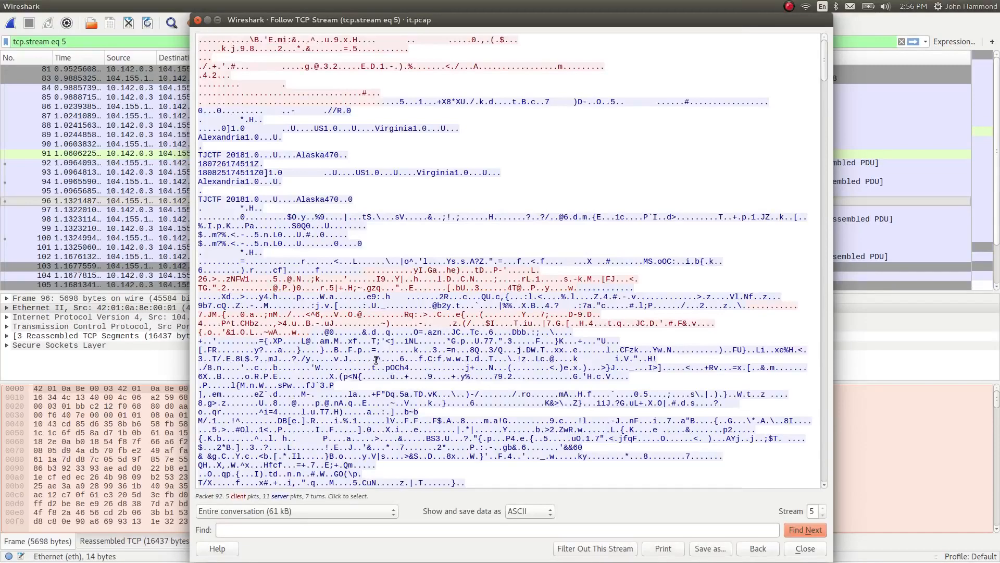
Close the TCP stream view, follow the SSL stream of packet 96, examine the decrypted flag.jpg response, and close it
key(Escape)
right_click(241, 202)
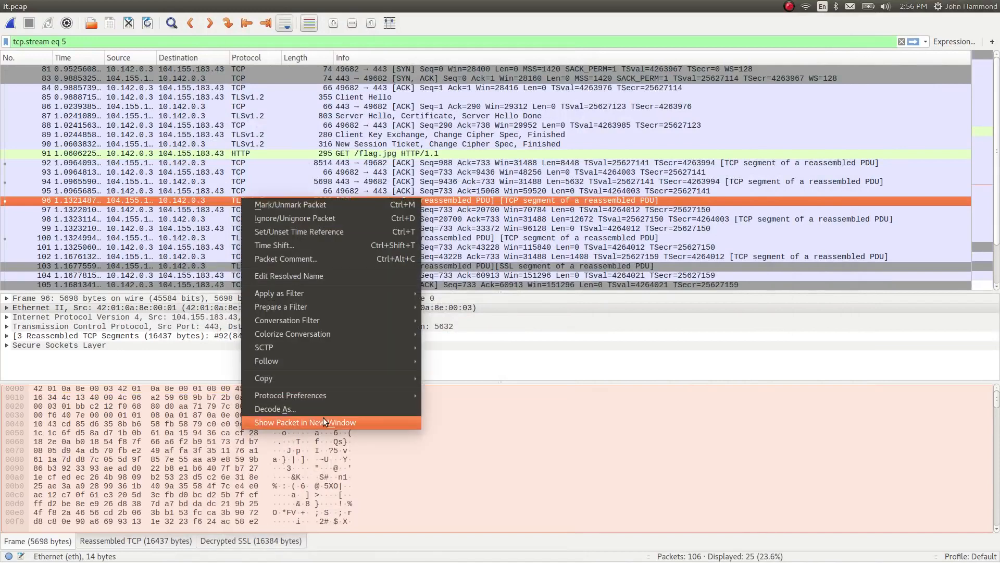
mouse_move(289, 361)
click(487, 390)
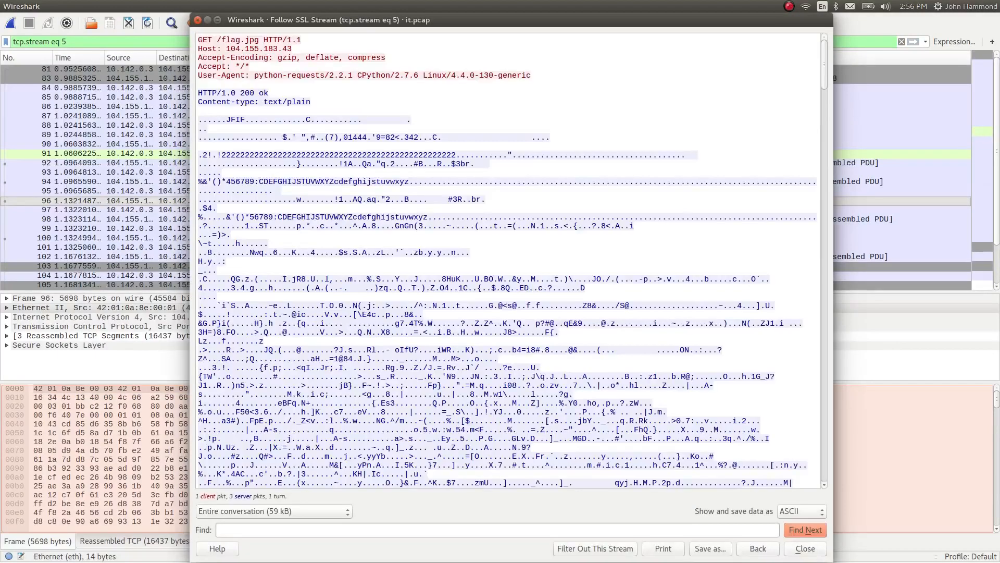
scroll(526, 275, down, 1)
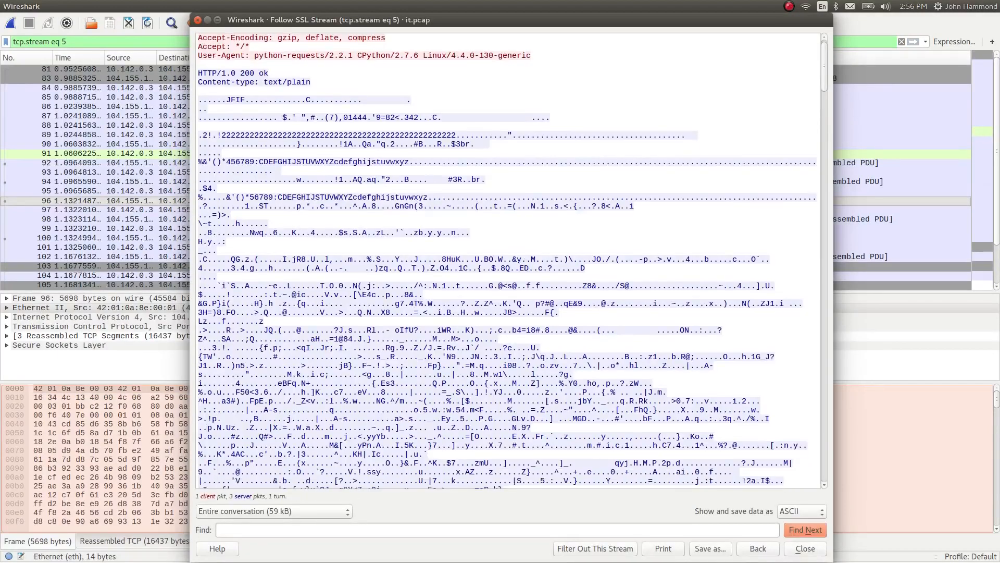
scroll(508, 260, up, 1)
scroll(508, 260, down, 8)
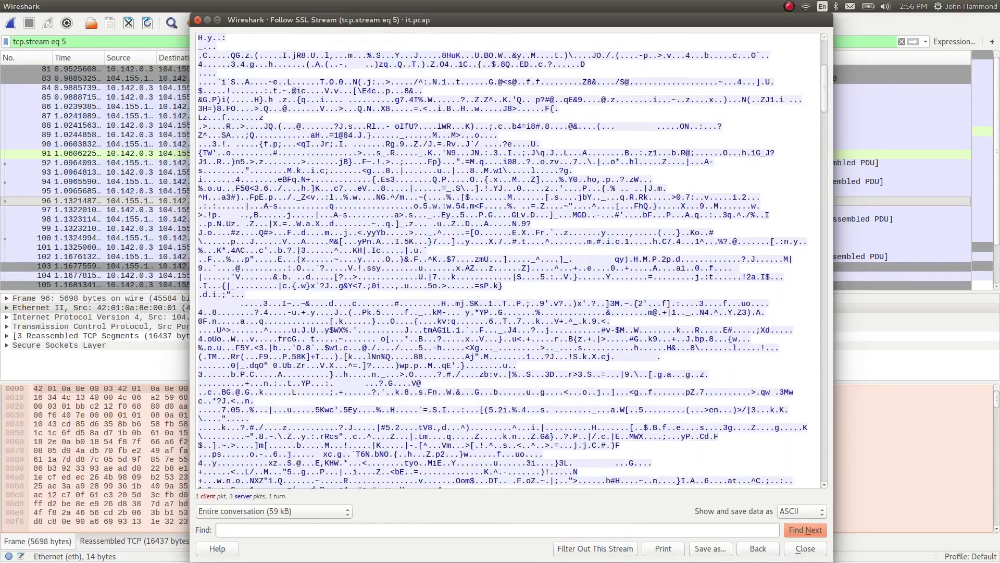
scroll(508, 260, down, 8)
key(Escape)
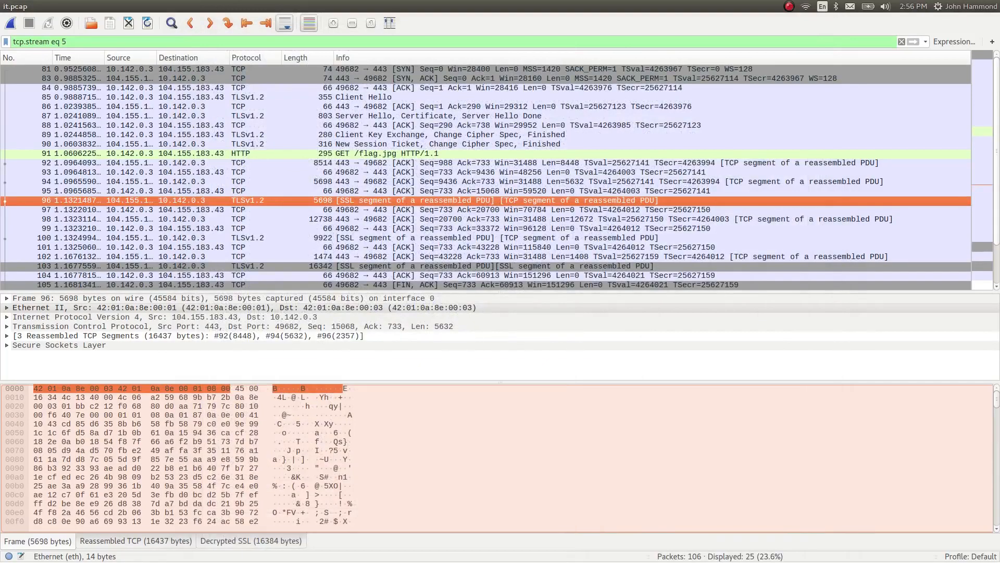
Open packet 96 in its own window, copy its decrypted SSL bytes as a hex stream, and paste them into Sublime Text
double_click(356, 201)
key(Escape)
double_click(414, 200)
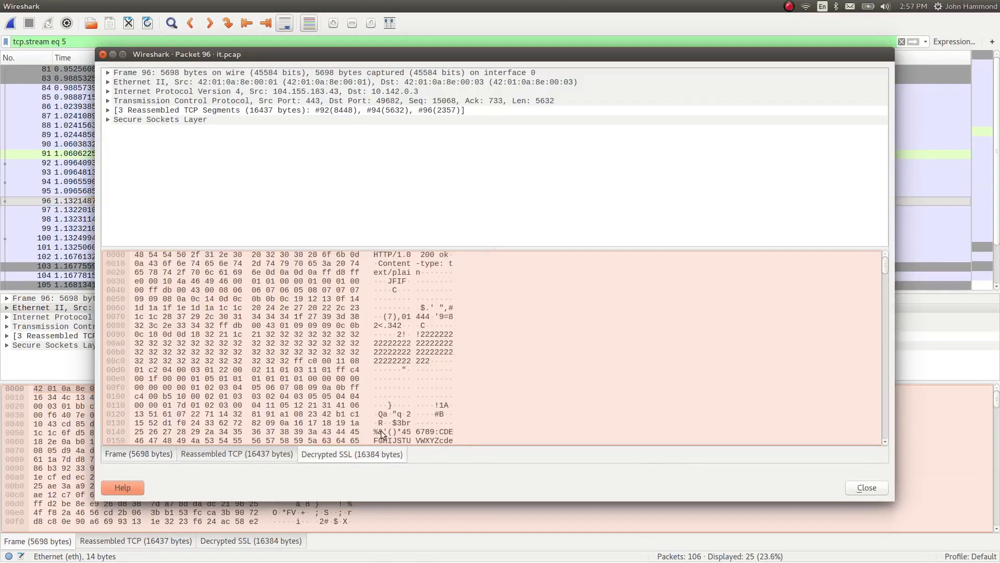
click(368, 455)
right_click(393, 360)
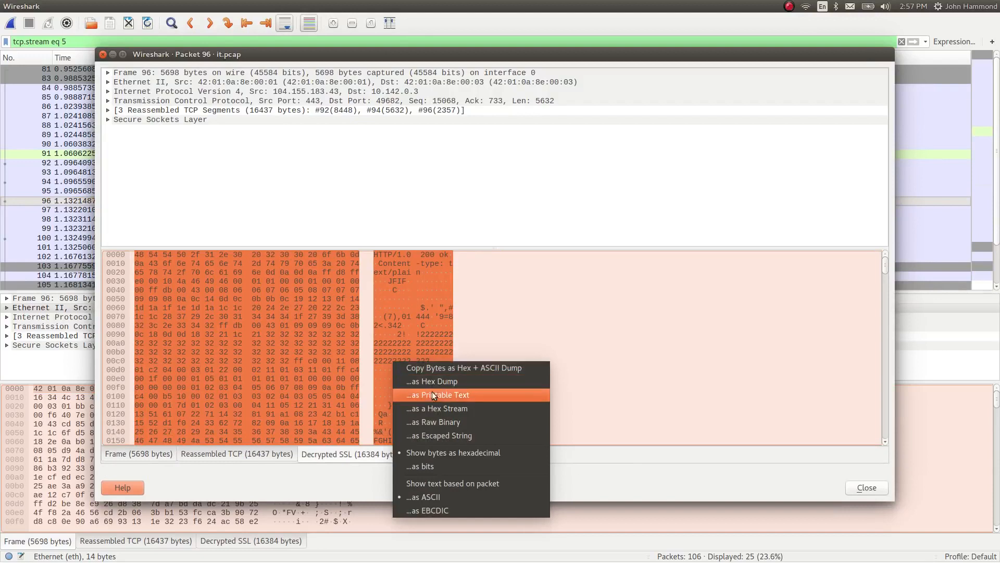
click(440, 408)
key(alt+Tab)
key(alt+Tab)
key(alt+Tab)
key(alt+Tab)
key(alt+Tab)
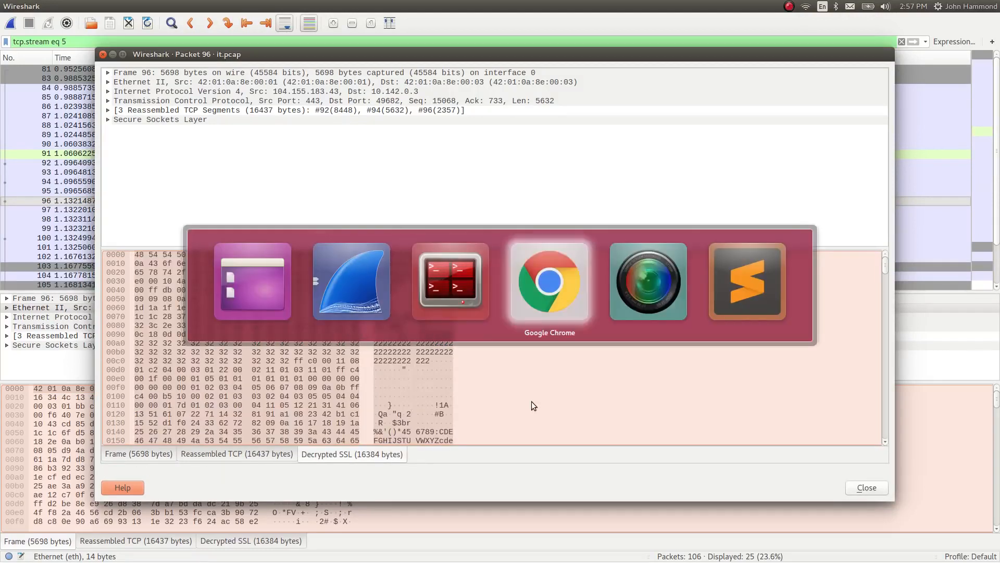
key(ctrl+v)
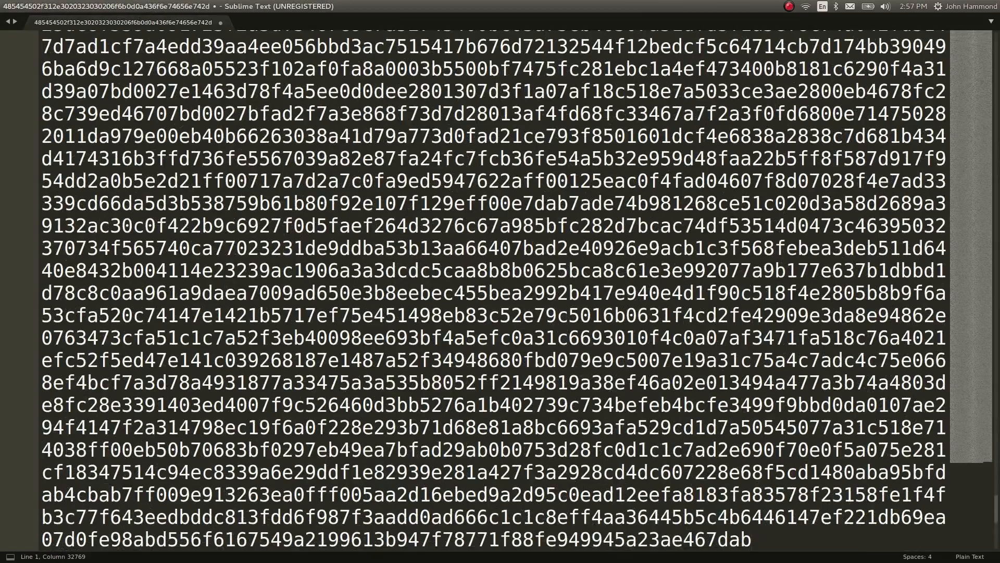
Reduce the editor's text size and place the cursor at the end of the pasted hex string
key(ctrl+minus)
key(ctrl+minus)
key(ctrl+minus)
key(ctrl+minus)
key(ctrl+minus)
key(ctrl+Home)
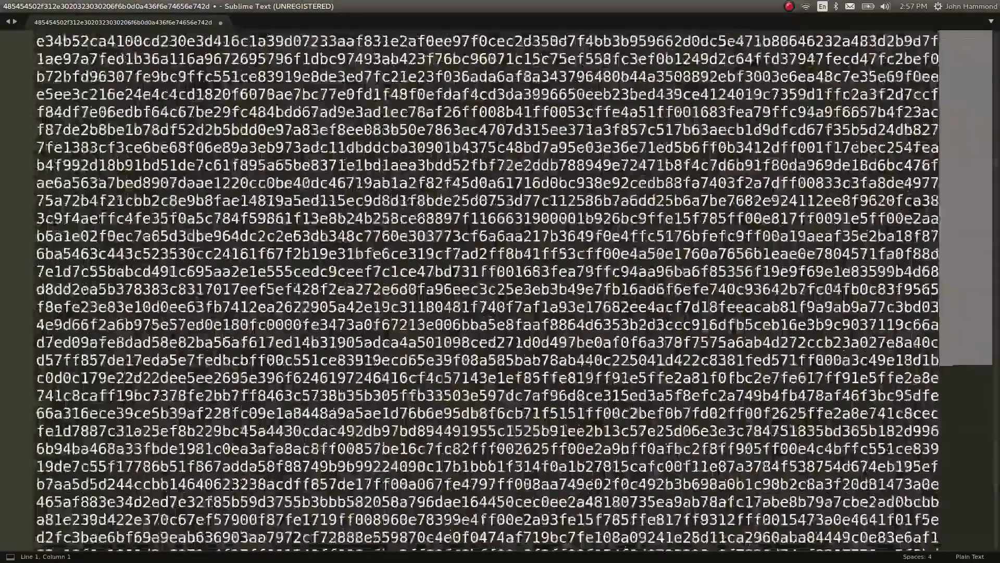
key(ctrl+End)
Switch back to Wireshark, examine the HTTP header and JFIF bytes in packet 96's decrypted data, and close its window
key(alt+Tab)
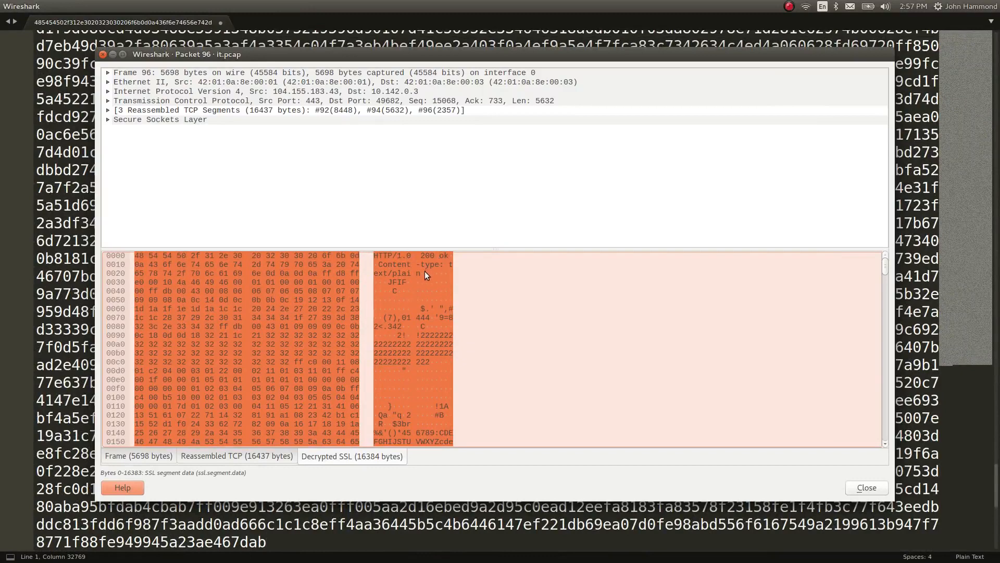
scroll(414, 352, down, 7)
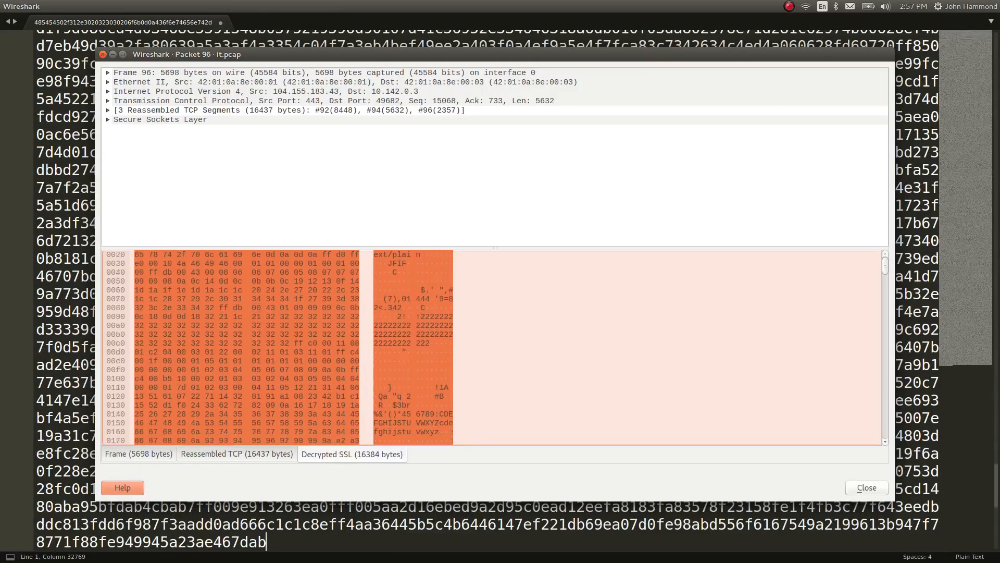
scroll(420, 352, up, 4)
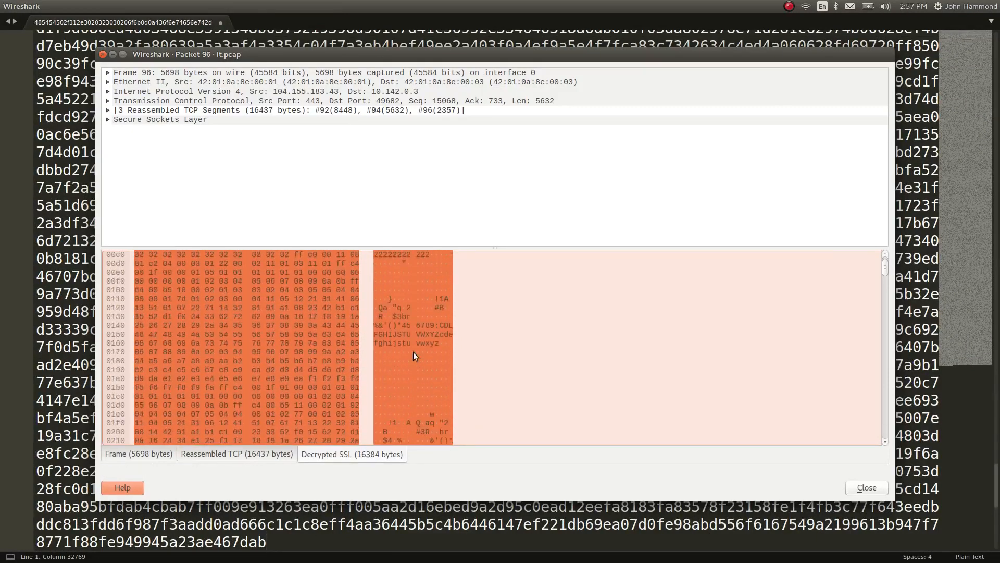
scroll(420, 351, up, 3)
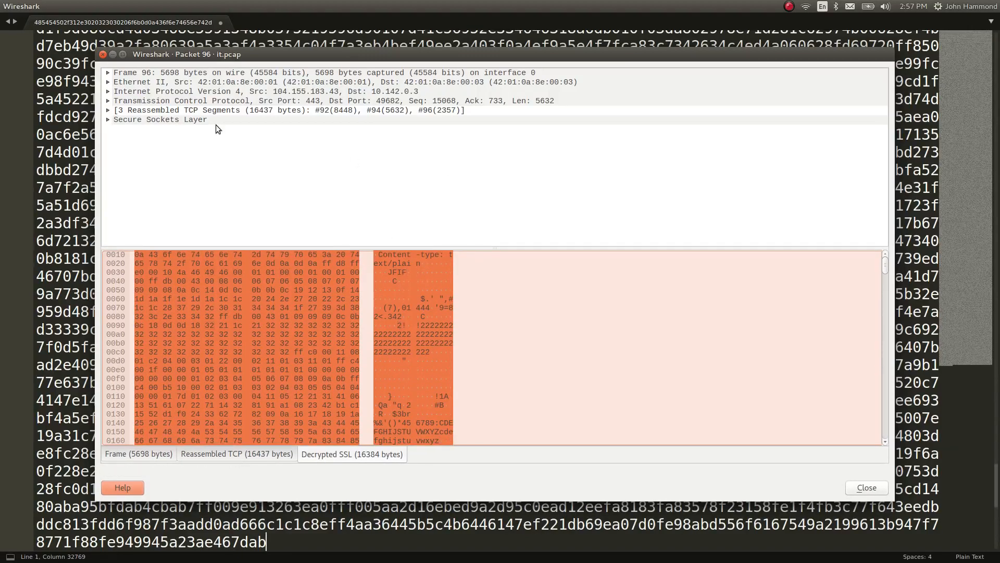
click(102, 54)
Copy packet 100's decrypted SSL bytes as a hex stream, append them in Sublime Text, and return to Wireshark
key(alt+Tab)
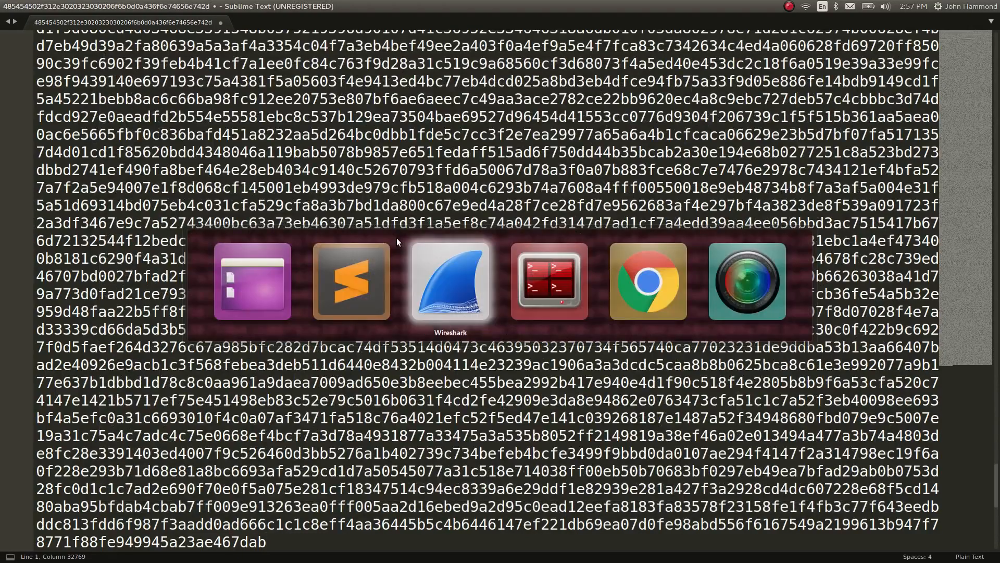
click(350, 239)
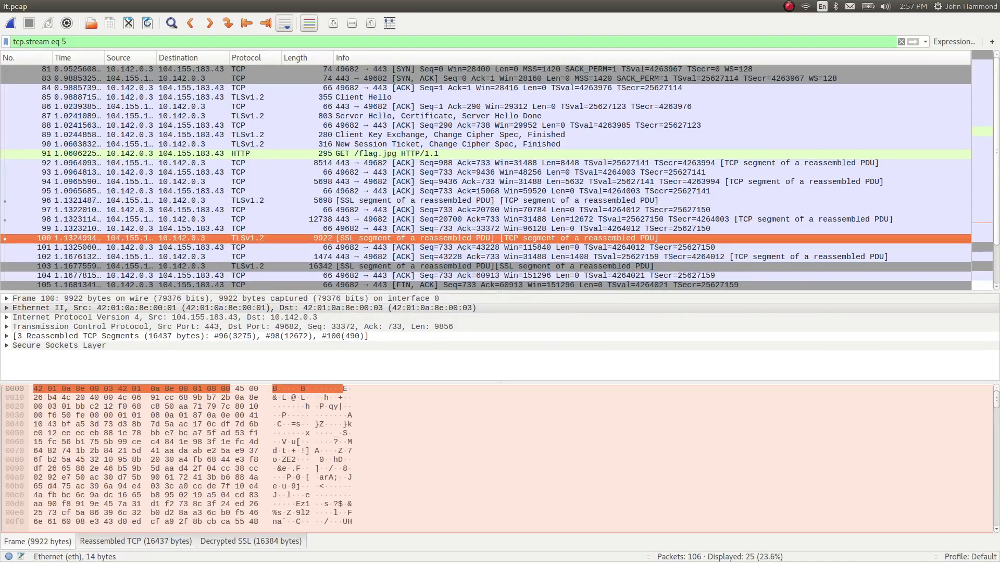
click(254, 545)
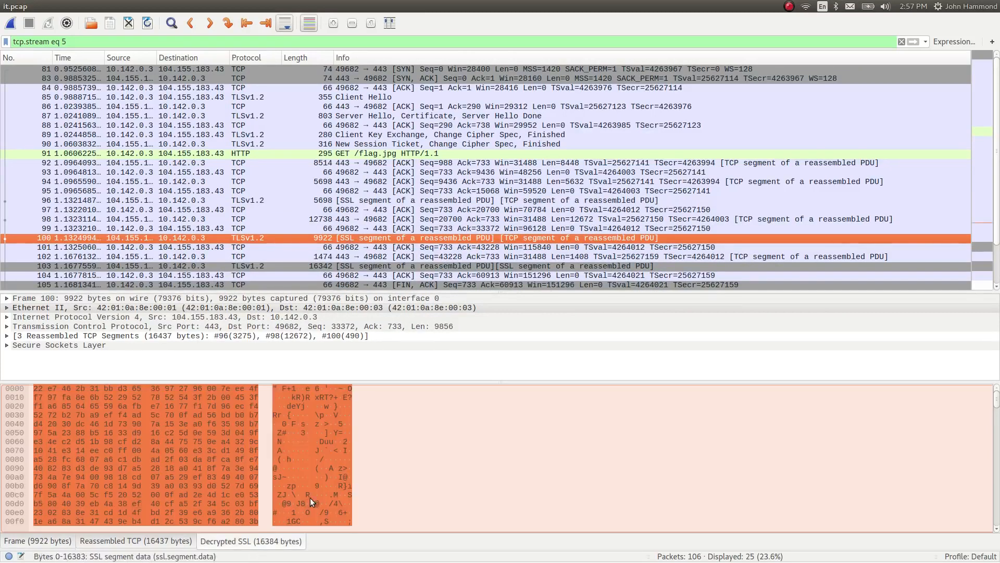
click(312, 496)
right_click(314, 494)
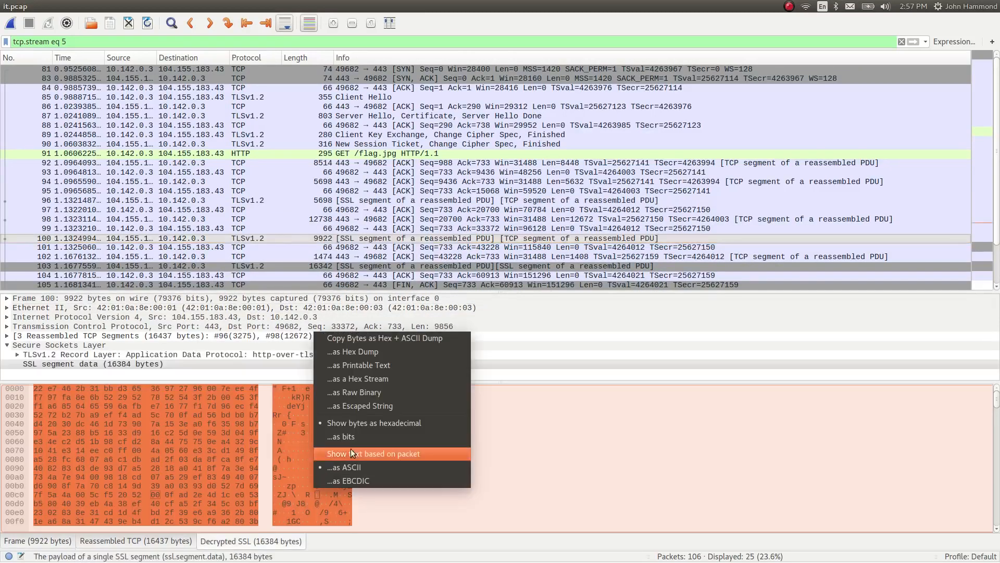
click(360, 392)
right_click(315, 438)
click(383, 339)
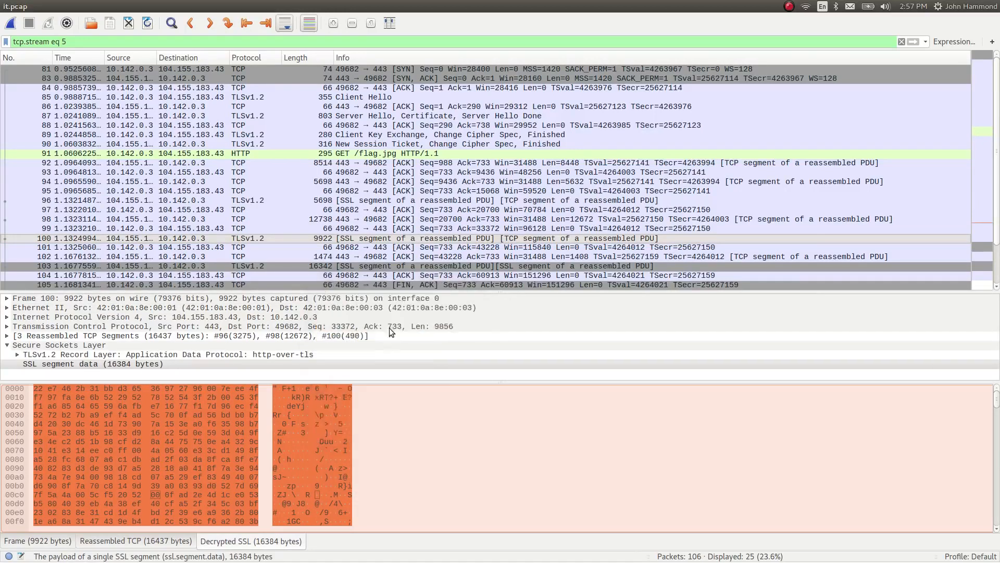
key(alt+Tab)
key(alt+Tab)
Select packet 103 and display the bytes of its first decrypted SSL segment
scroll(344, 262, down, 1)
click(342, 248)
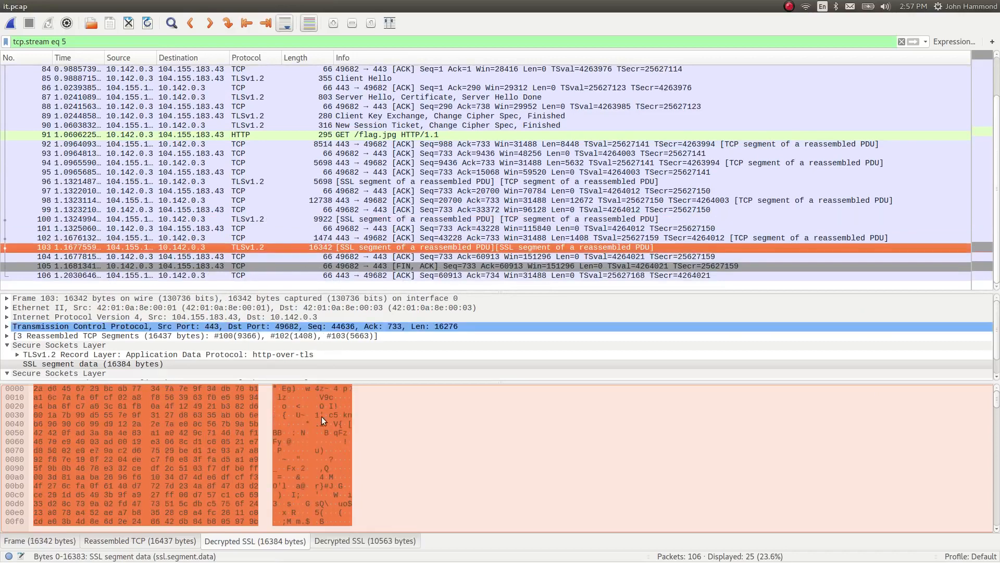
right_click(317, 446)
key(Escape)
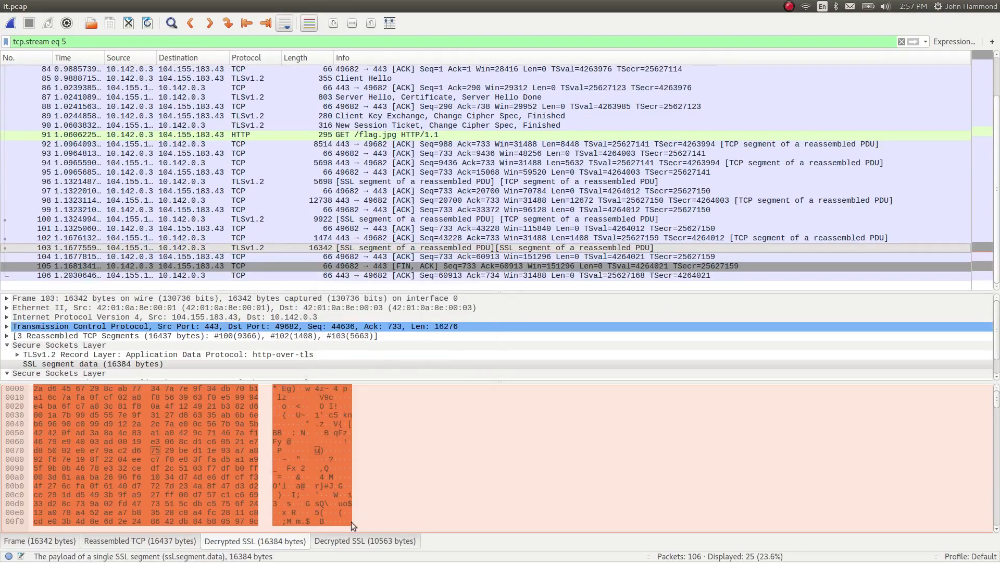
Copy packet 103's second decrypted SSL segment as a hex stream and append it to the hex in Sublime Text
click(352, 542)
click(331, 457)
right_click(331, 458)
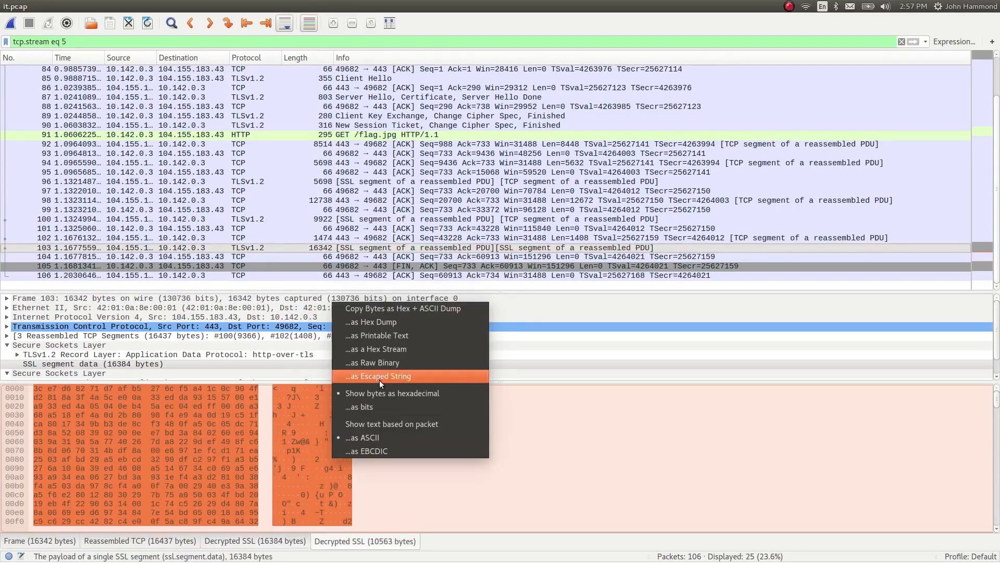
click(374, 348)
key(alt+Tab)
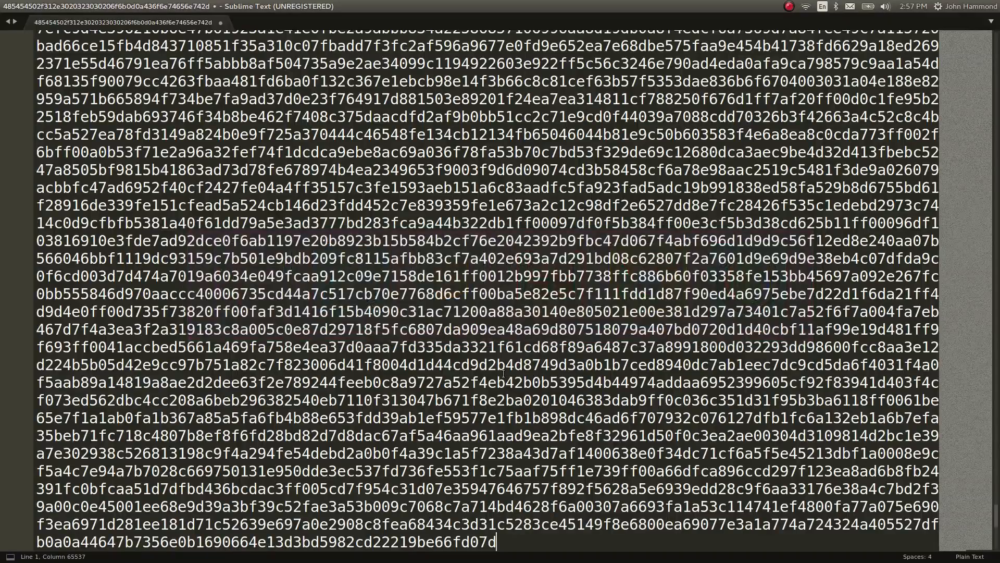
key(ctrl+v)
Switch to Chrome, leave full screen, and search Google for "jpeg header" in a new tab
key(alt+Tab)
key(alt+Tab)
key(alt+Tab)
key(alt+Tab)
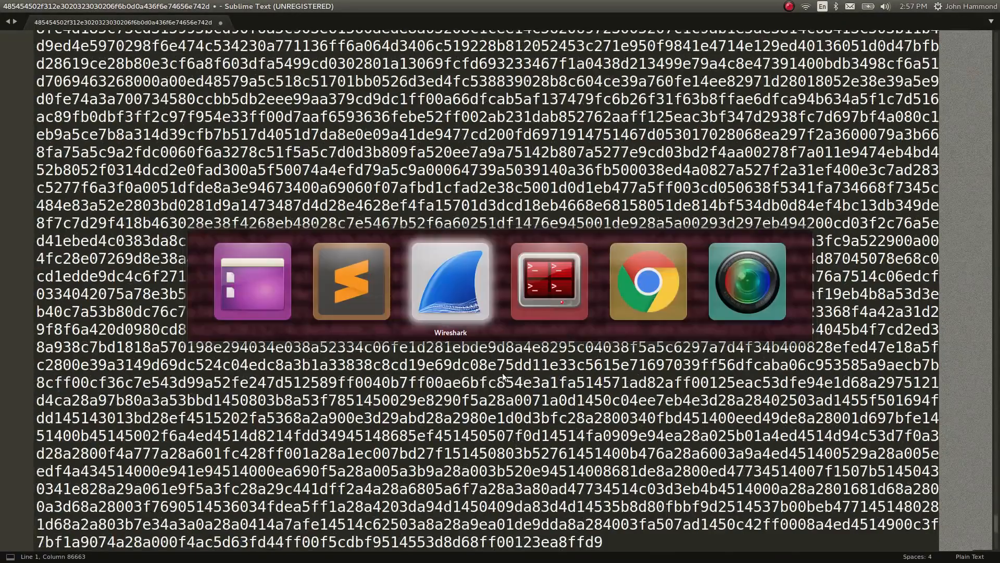
key(ctrl+t)
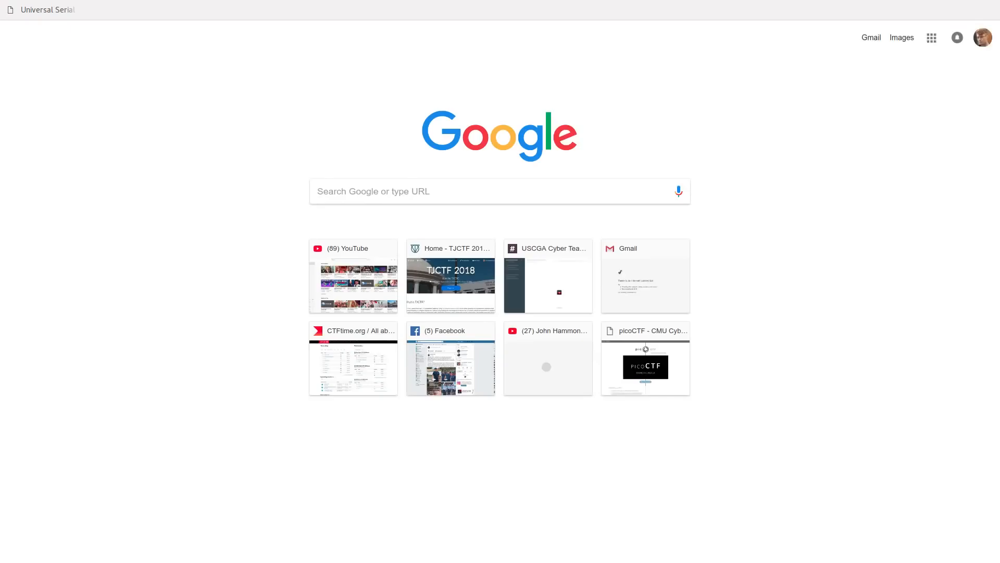
key(F11)
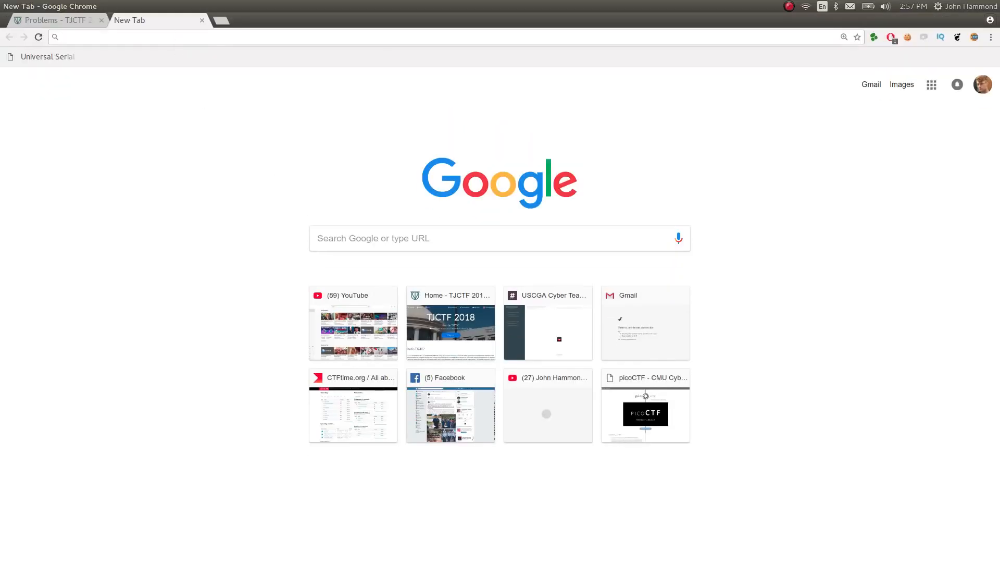
text(jpeg he)
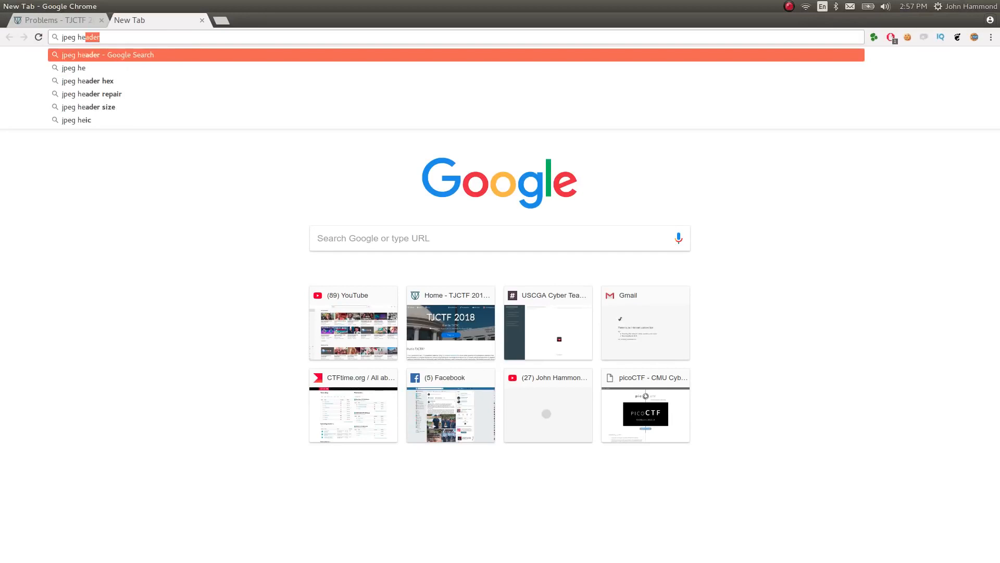
key(Return)
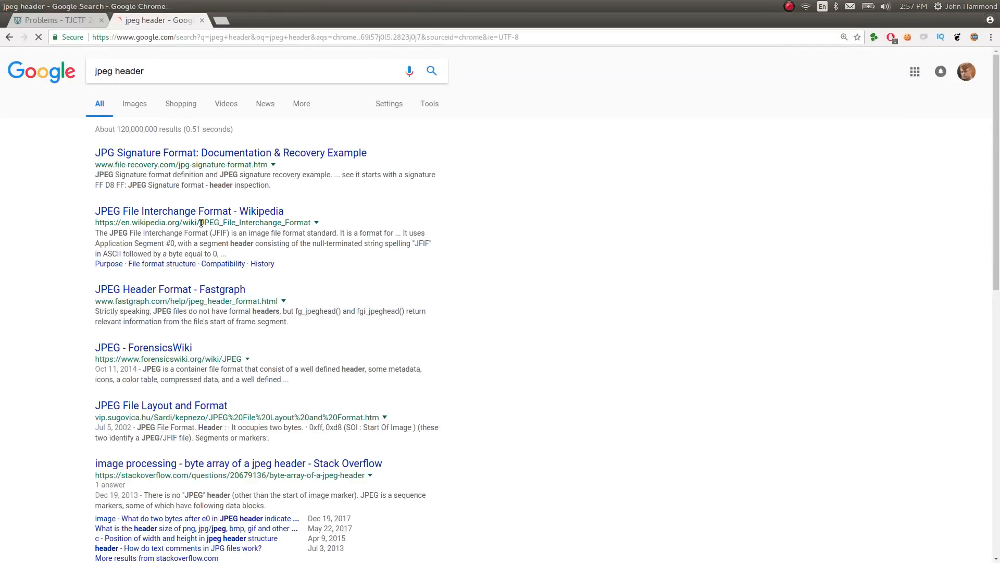
Skim the Wikipedia article on the JPEG File Interchange Format and return to the search results
click(200, 211)
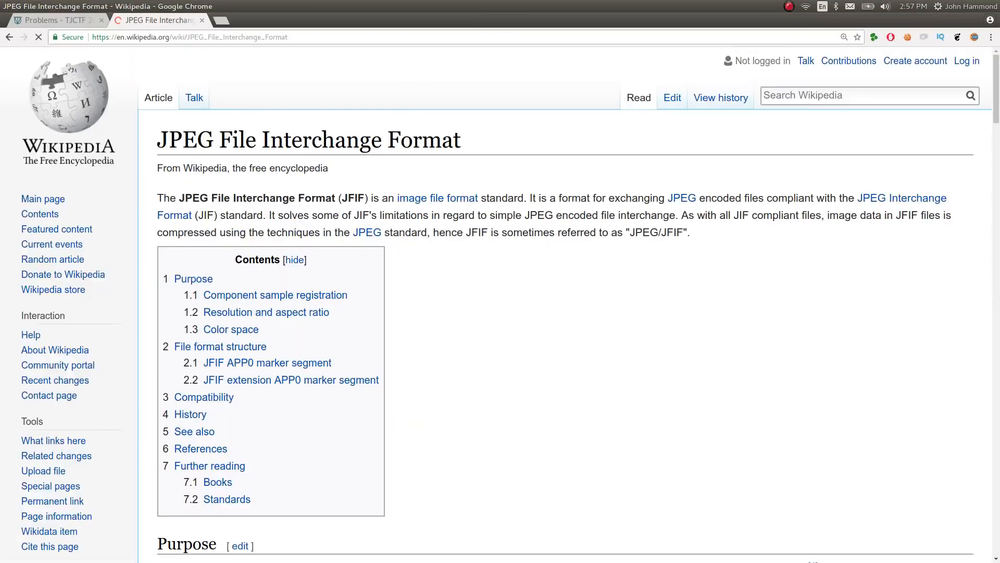
scroll(455, 313, down, 2)
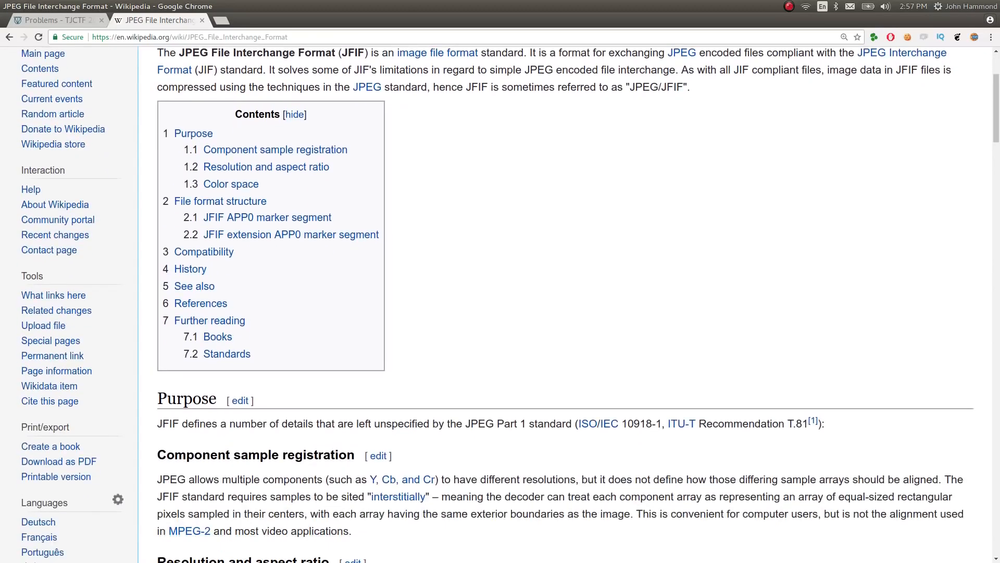
scroll(500, 305, up, 1)
key(alt+Left)
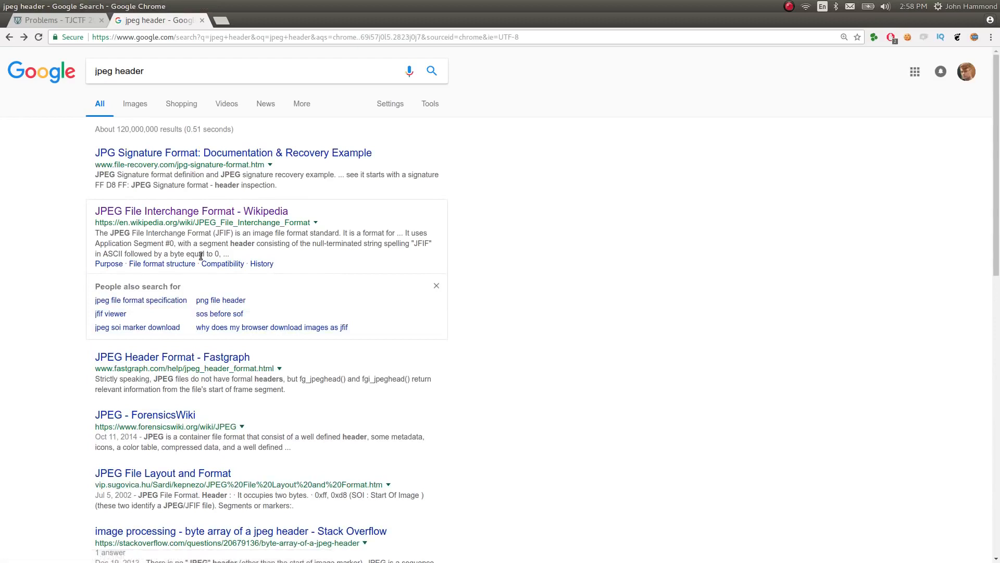
Search Google for "file signatures" and open the File Signatures page on garykessler.net
triple_click(222, 67)
text(file)
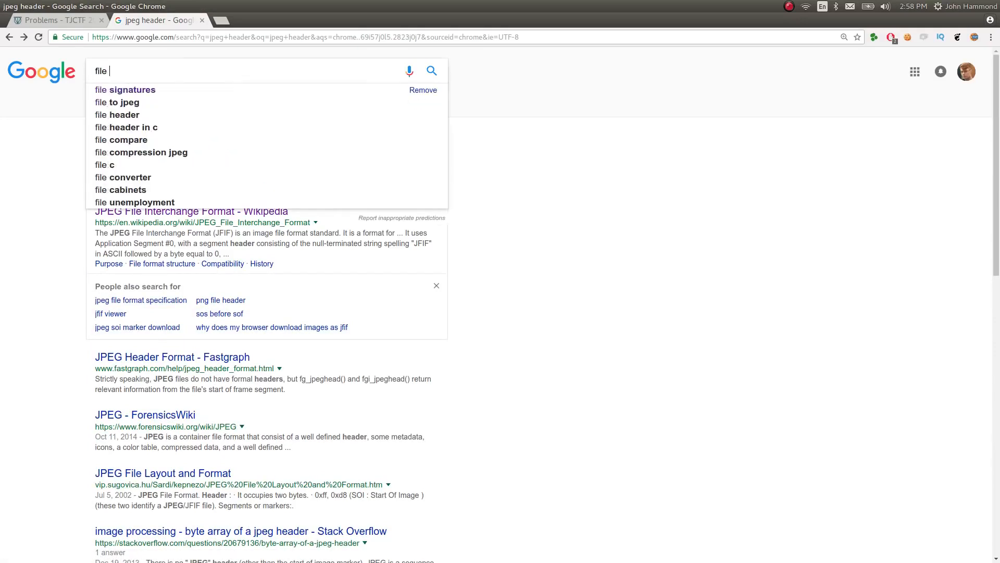
key(Down)
key(Return)
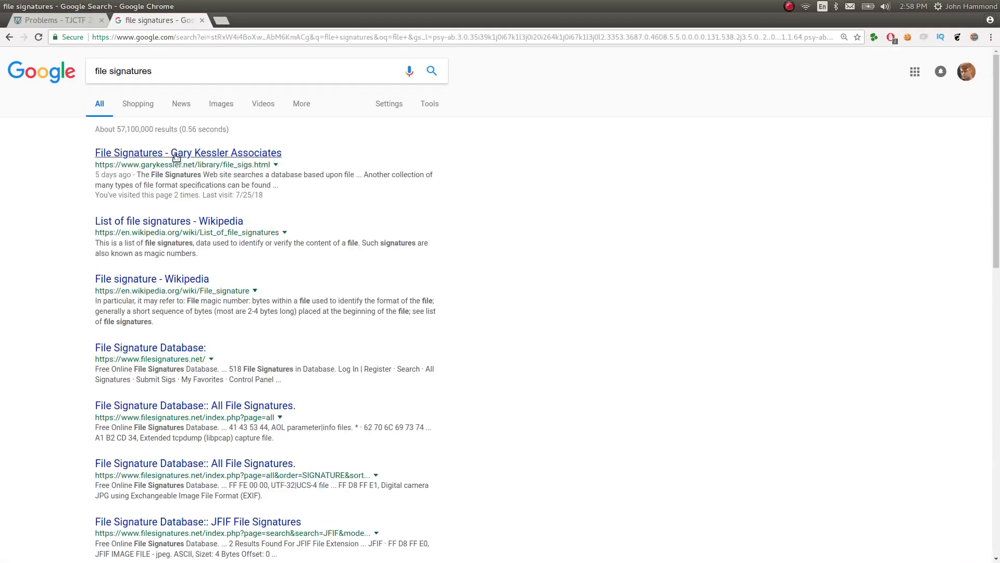
click(177, 157)
Search the page for "jpe" and go through the matches to the JPEG file signature entries
key(ctrl+f)
text(joeg)
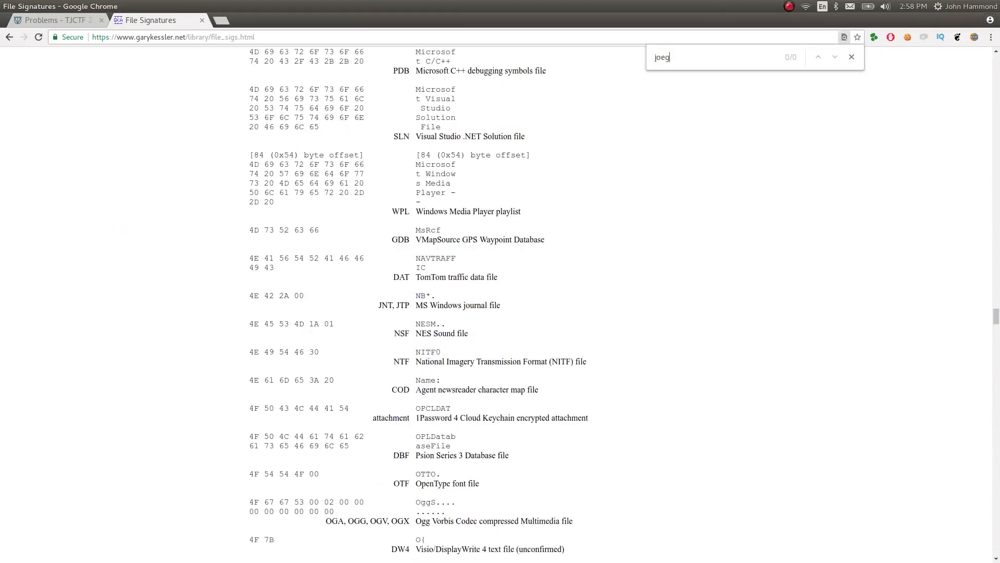
key(BackSpace)
text(pe)
key(Return)
key(Return)
key(Return)
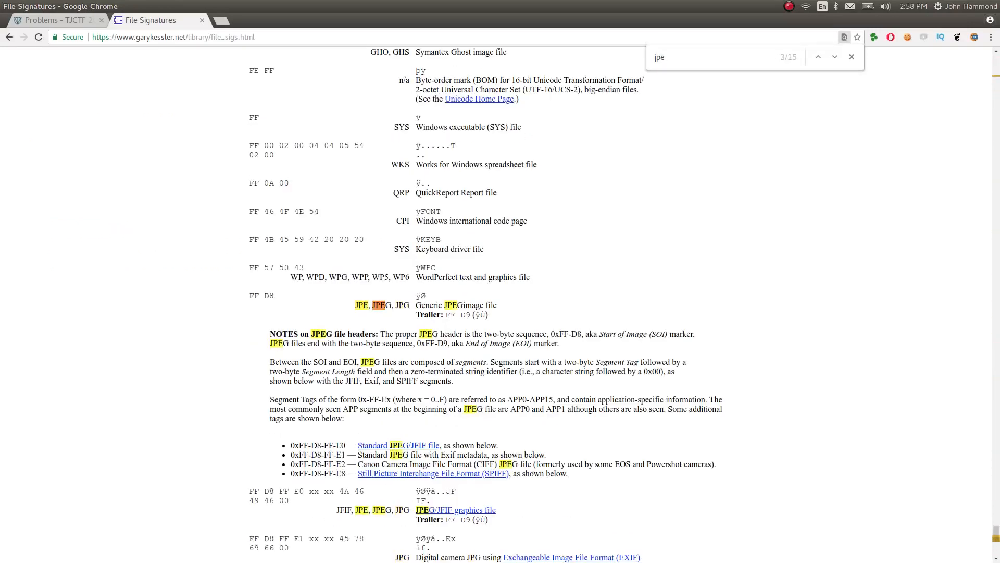
Go through the remaining "jpe" matches and examine the FF D8 FF E0 signature bytes of the JPEG/JFIF entry
key(Return)
key(Return)
key(Return)
key(Return)
key(Return)
key(Return)
key(Return)
drag(250, 492, 276, 494)
click(301, 497)
Switch to Sublime Text and search the hex dump from its beginning for "ffd8"
key(alt+Tab)
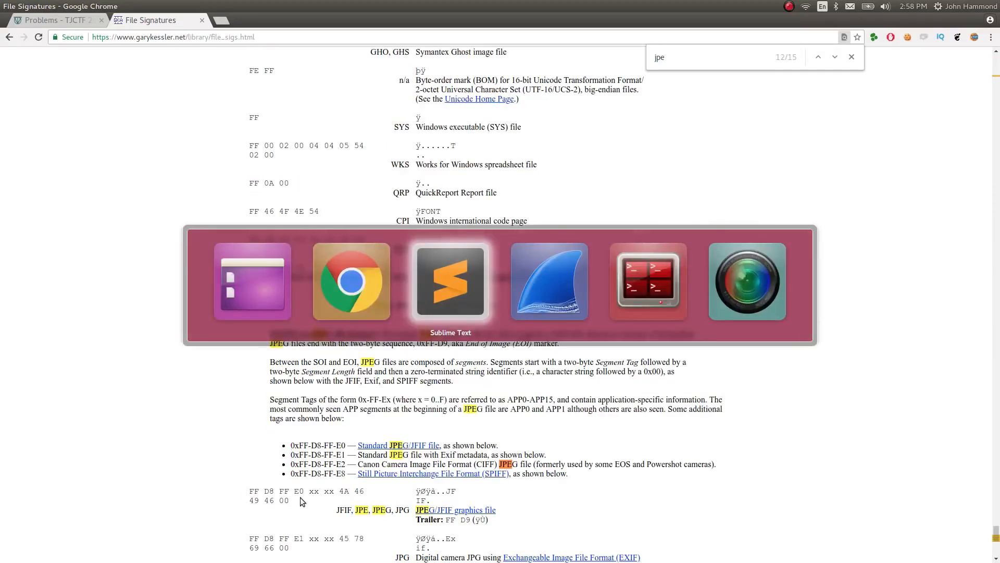
key(ctrl+f)
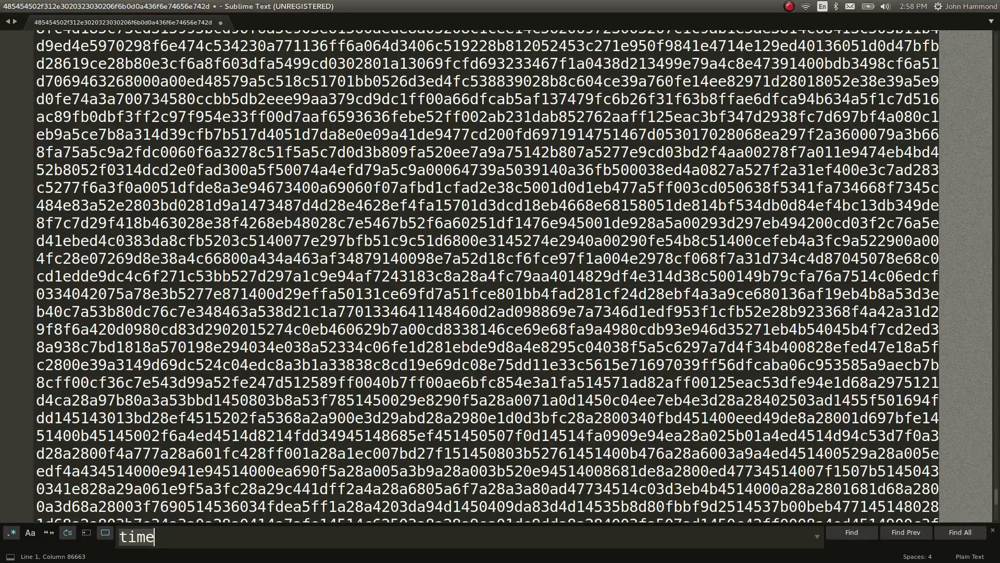
key(Return)
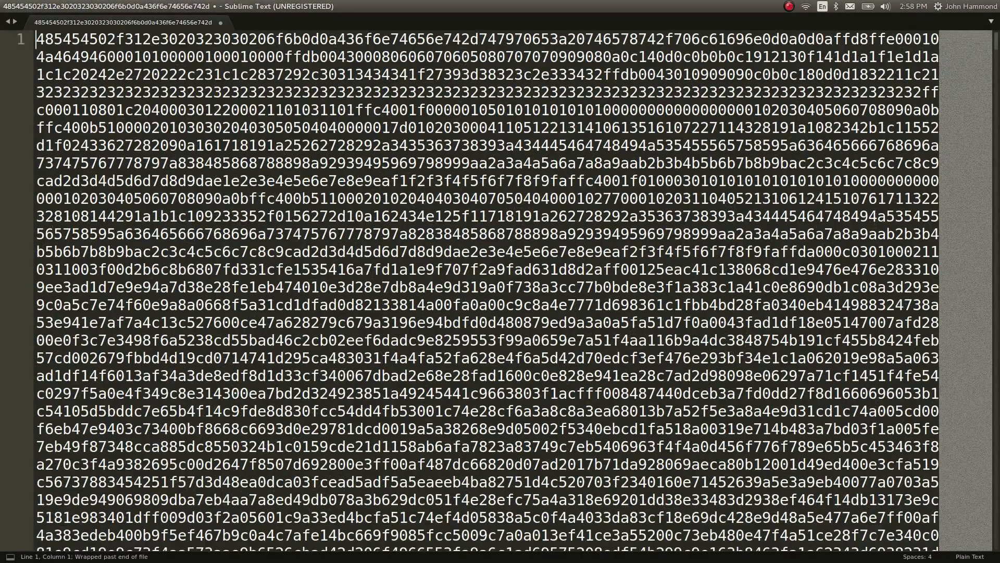
key(ctrl+f)
text(ffd8)
Delete all the hex before the first "ffd8" so the data starts at the JPEG header, and close the search
click(836, 42)
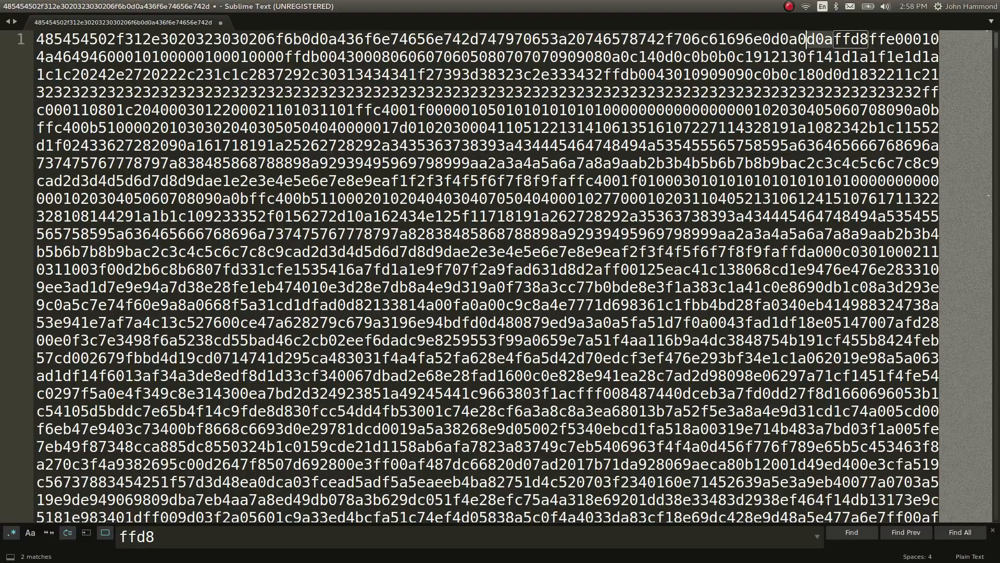
key(shift+Home)
key(BackSpace)
key(Escape)
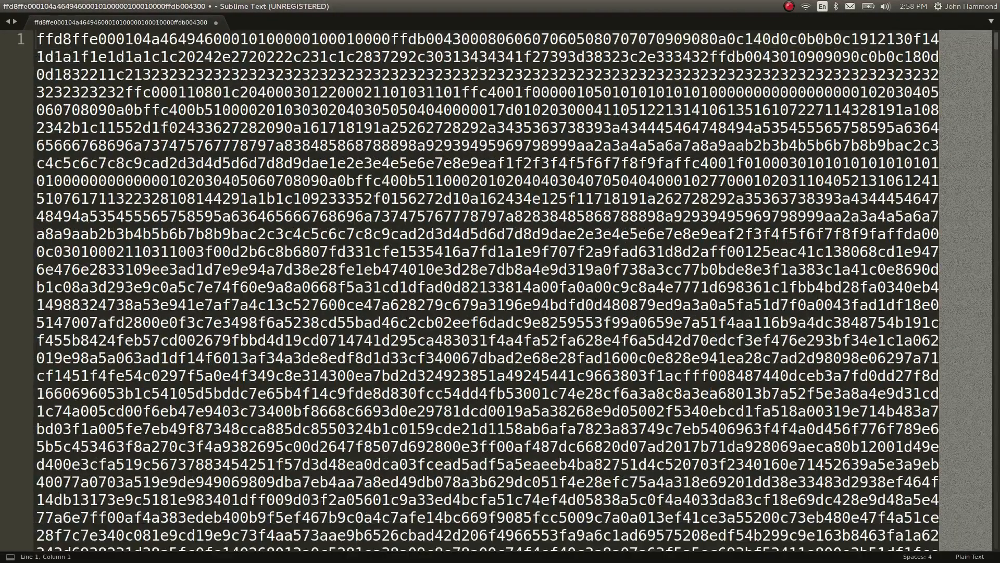
Save the trimmed hex data as hexencoded.txt in the ssleepy folder
key(ctrl+s)
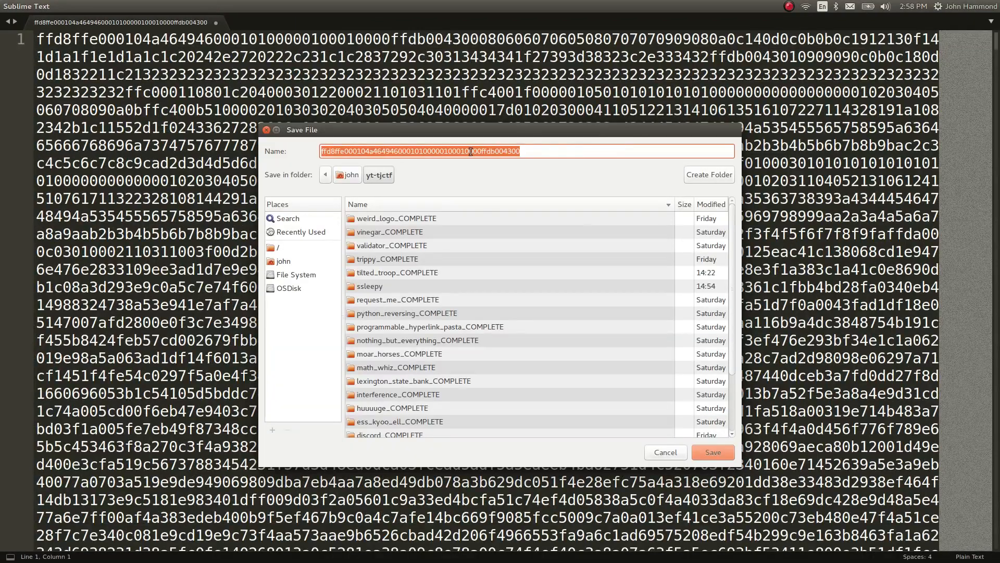
click(411, 394)
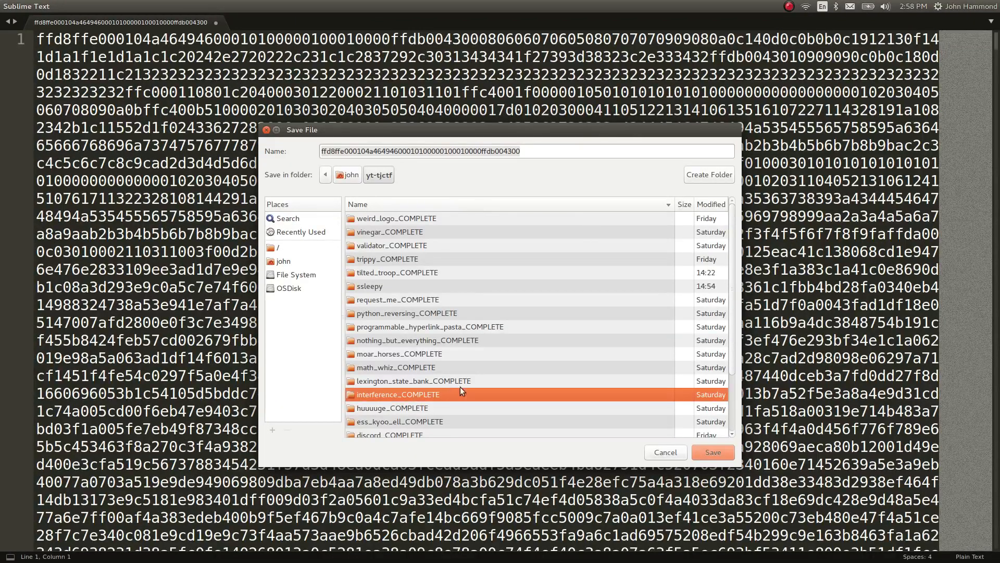
double_click(373, 288)
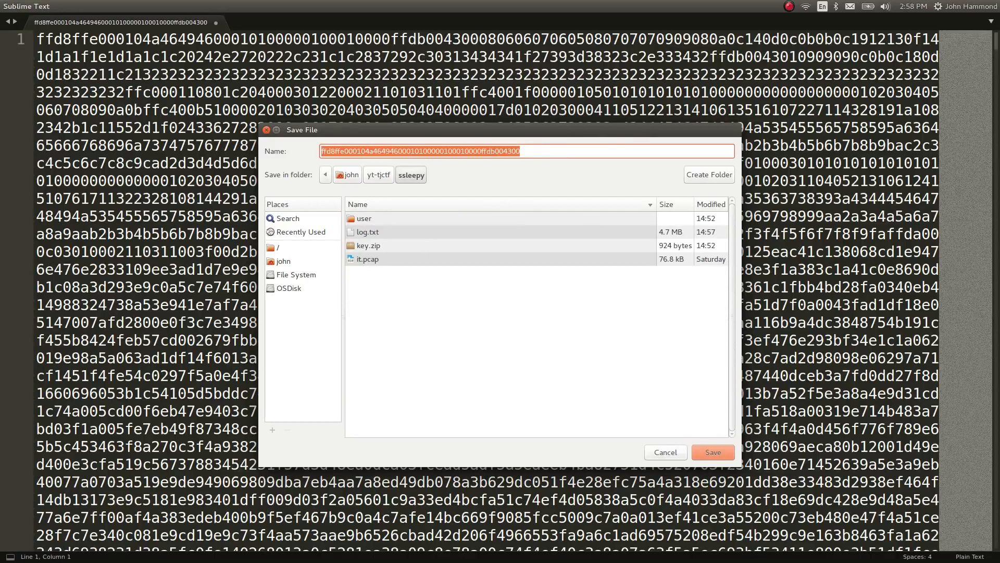
text(hexencoded.txt)
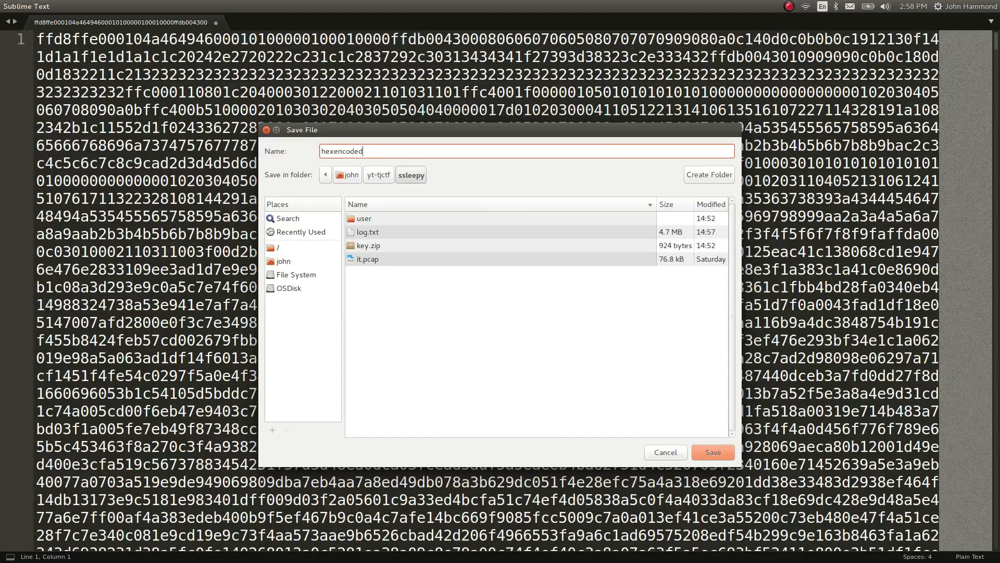
key(Return)
Switch from Sublime Text to another open application
key(alt+Tab)
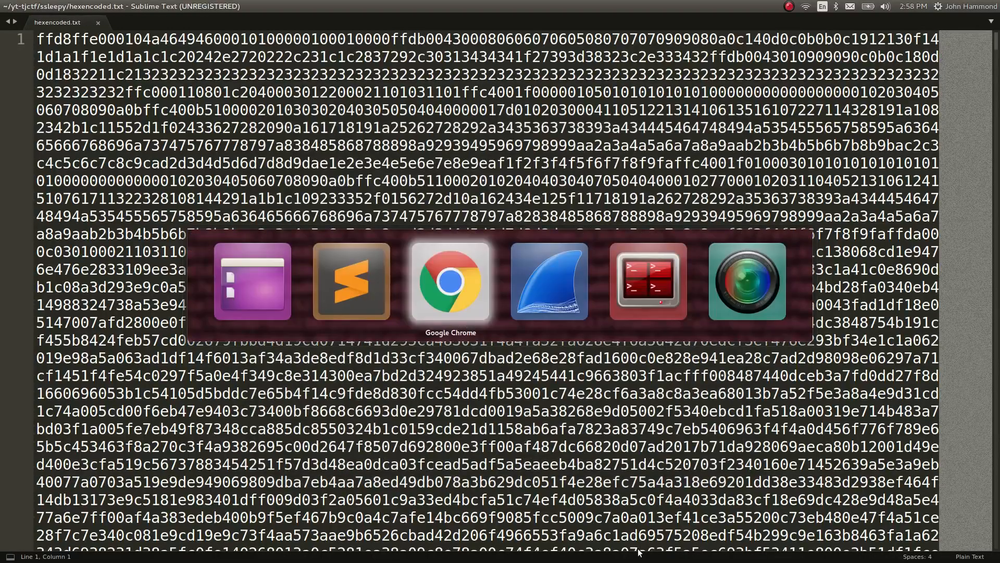
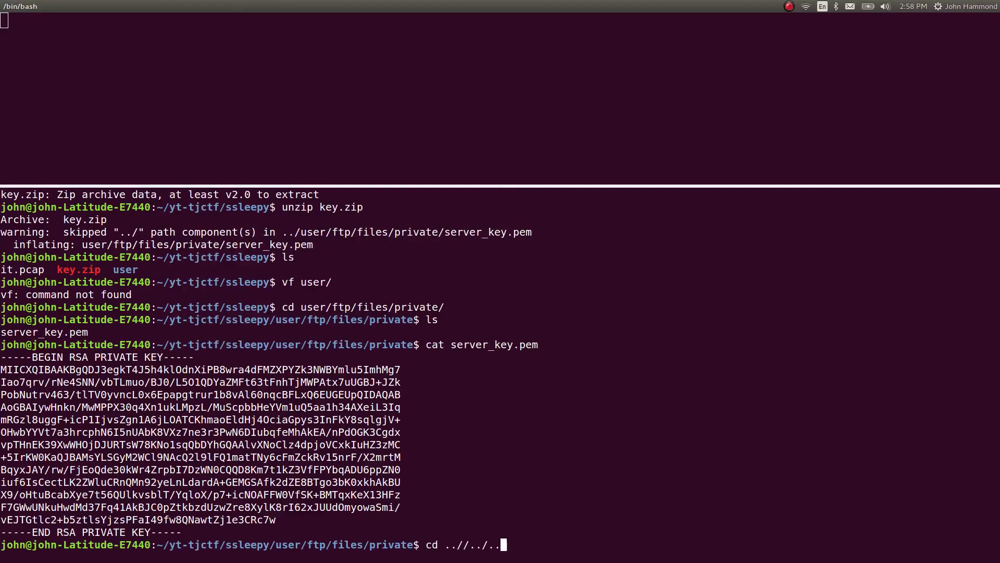
Return from the private key folder to the ssleepy folder and list its files
key(Return)
text(ls)
key(Return)
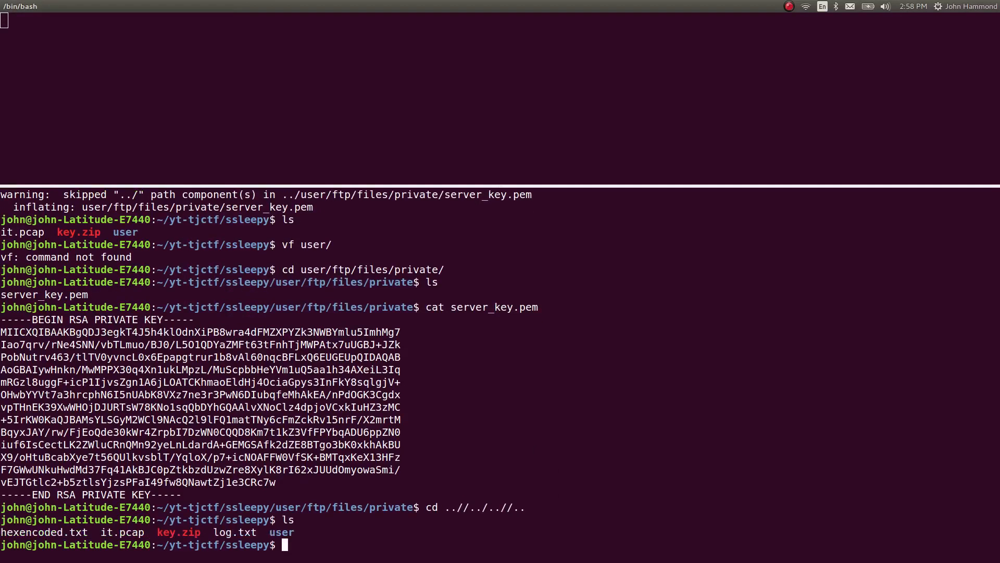
Start an interactive Python session and enter an open() call for hexencoded.txt
text(python)
key(Return)
Open hexencoded.txt as h and read its contents into the variable c
text(open('hexencoded.txt)
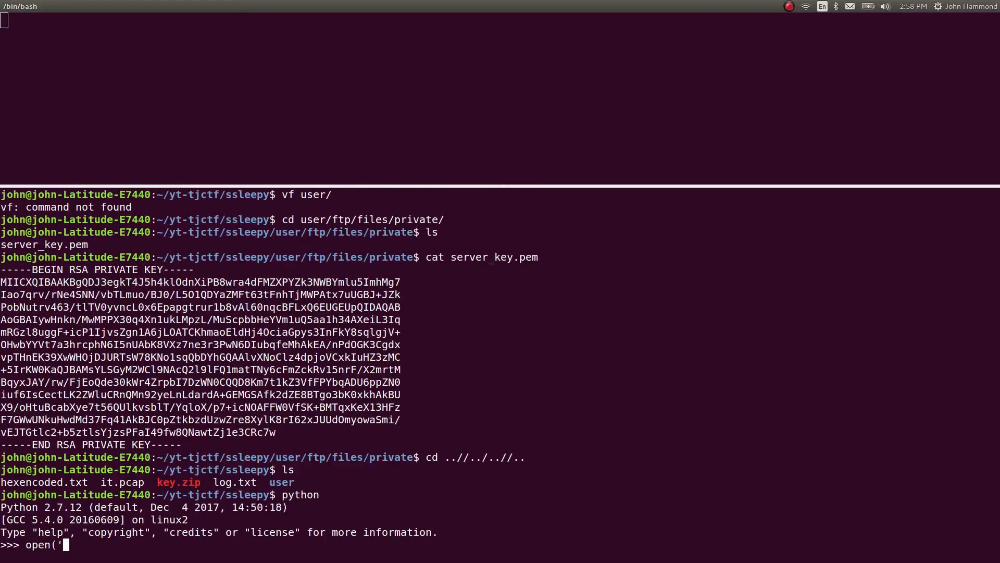
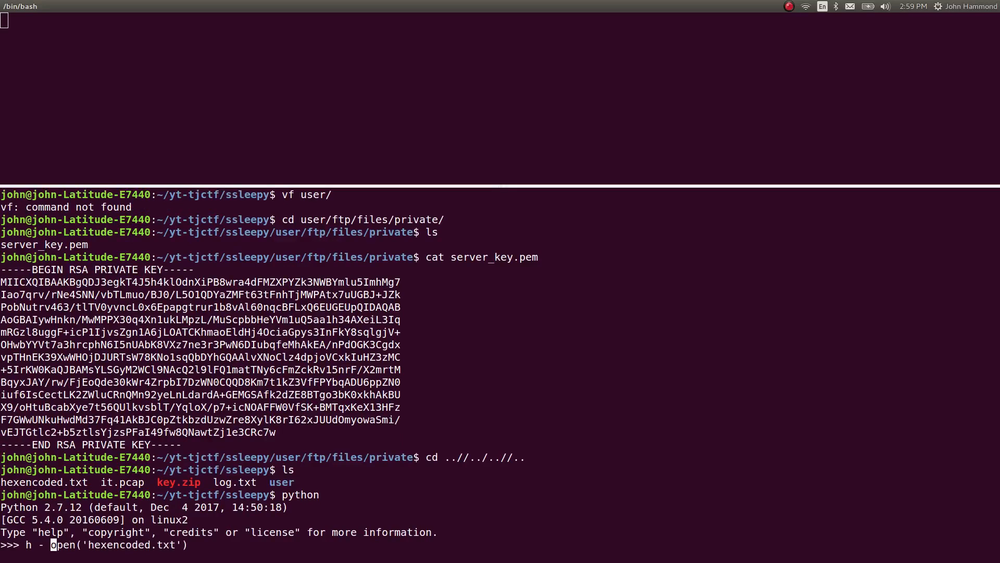
Start an interactive Python session and enter an open() call for hexencoded.txt
Open hexencoded.txt as h and read its contents into the variable c
text(=)
key(Return)
text(h.read)
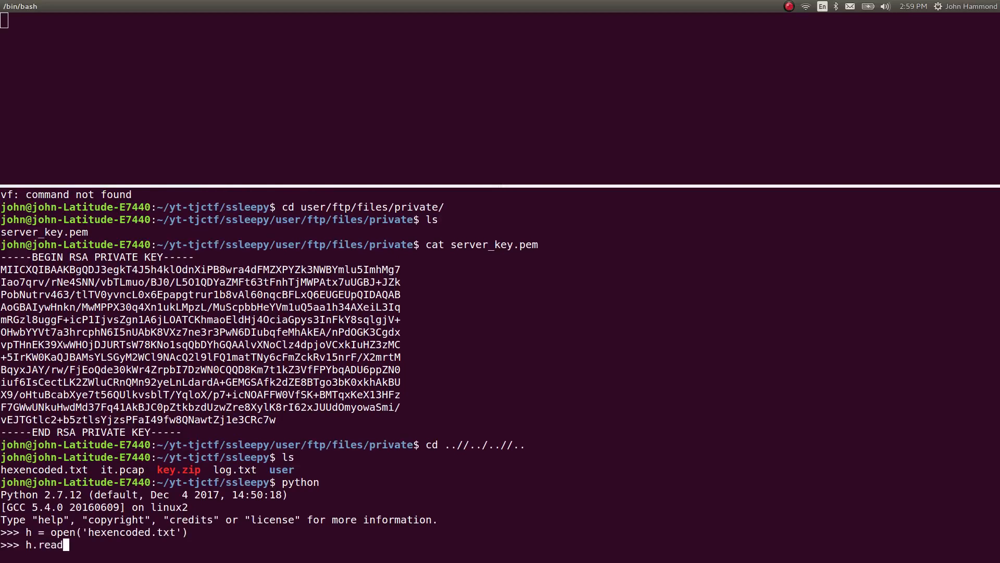
text(())
key(Home)
text(c =)
key(Return)
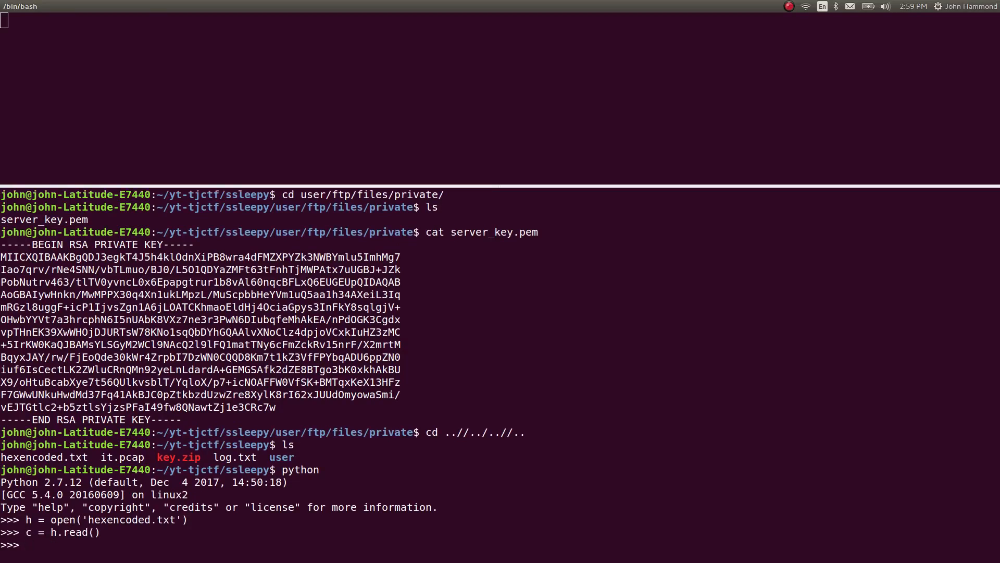
Decode c from hex and write the result to a new file named something.jpg
text(a = open()'something')
key(Left)
text(.jpg)
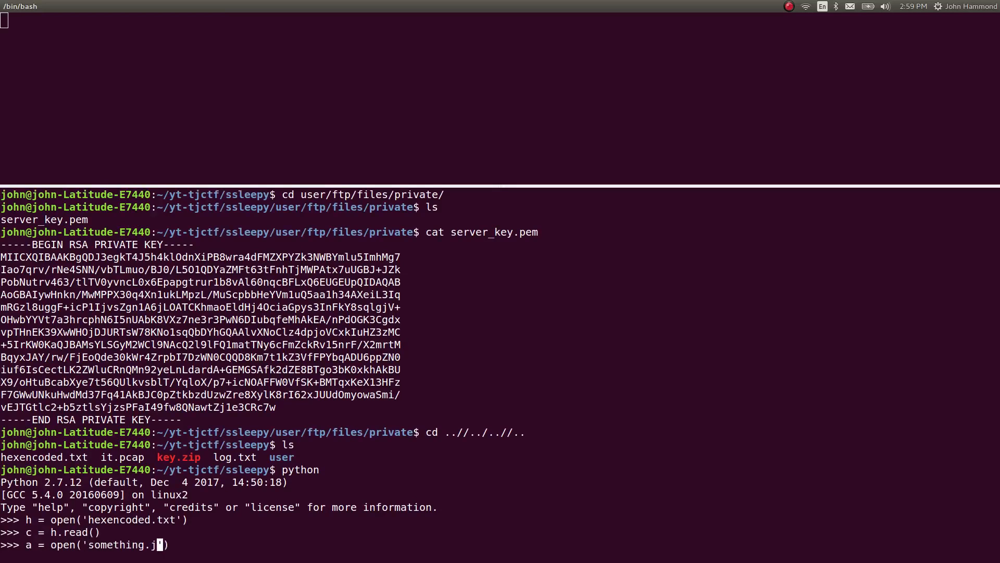
key(Right)
text(, 'w')
key(Right)
text(.write(c.decode())
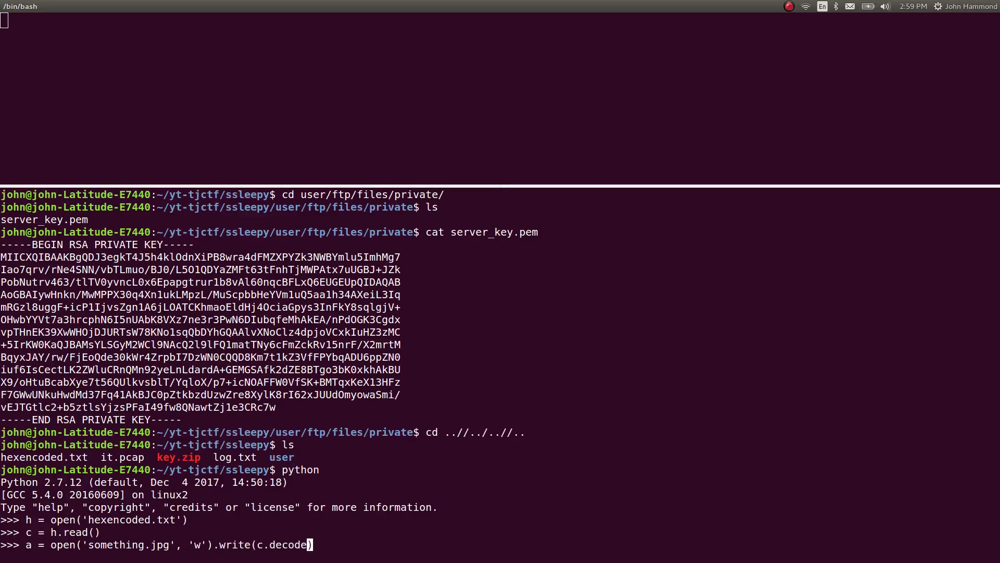
text('hex)
key(Return)
Exit the Python session and list the files in the ssleepy folder
key(ctrl+c)
key(ctrl+d)
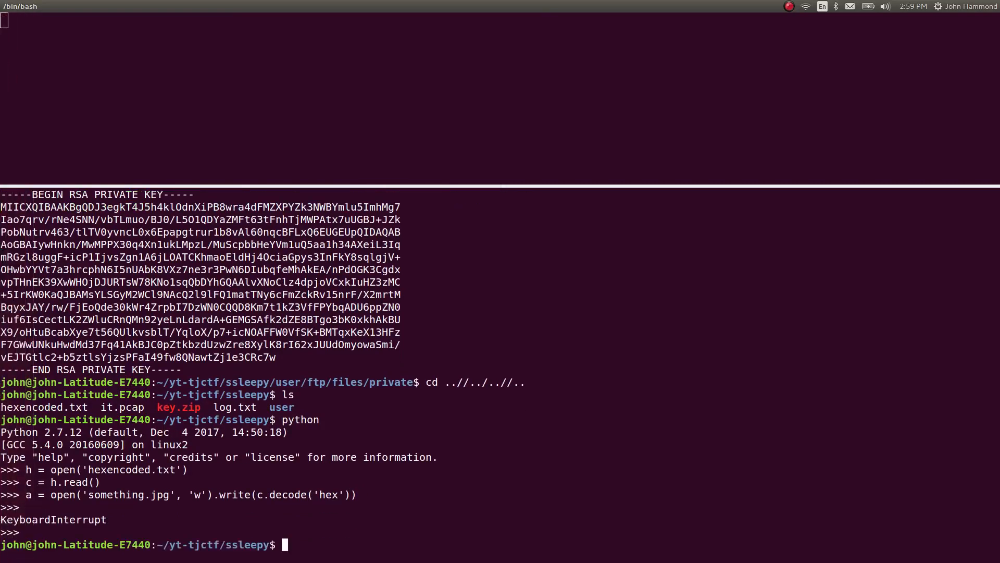
text(ls)
key(Return)
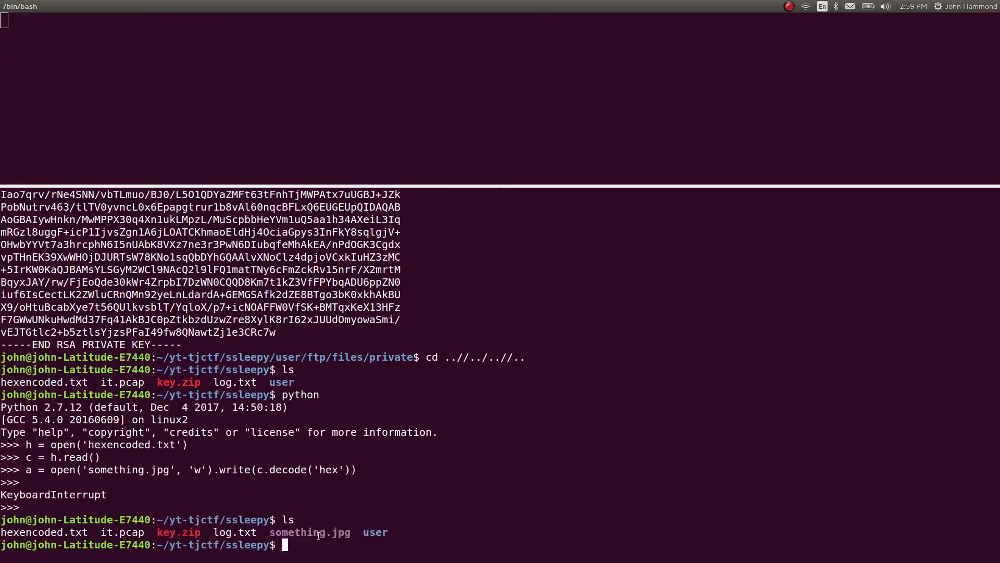
Check the file type of something.jpg and open it with the eog image viewer
text(file something.jpg)
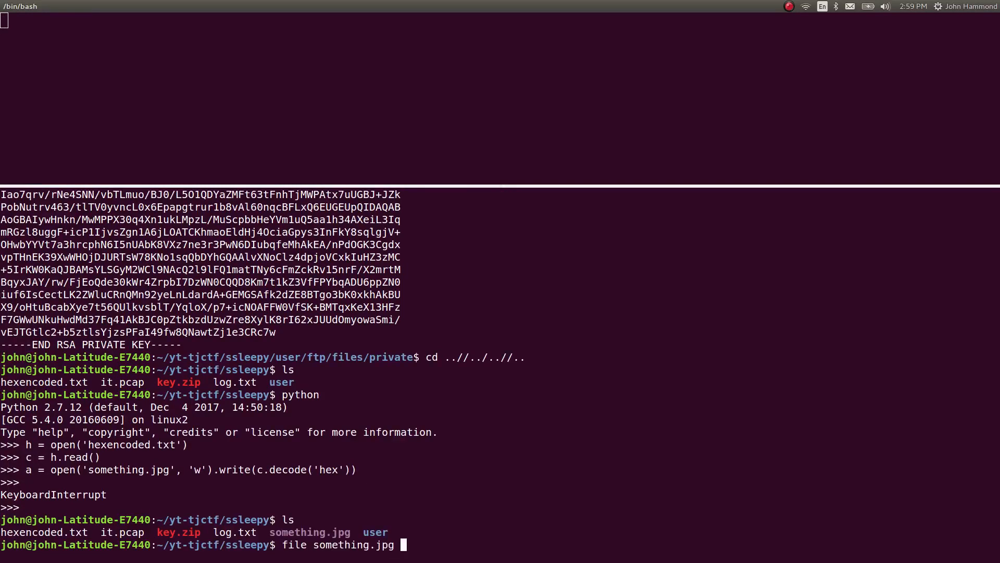
key(Return)
text(eog )
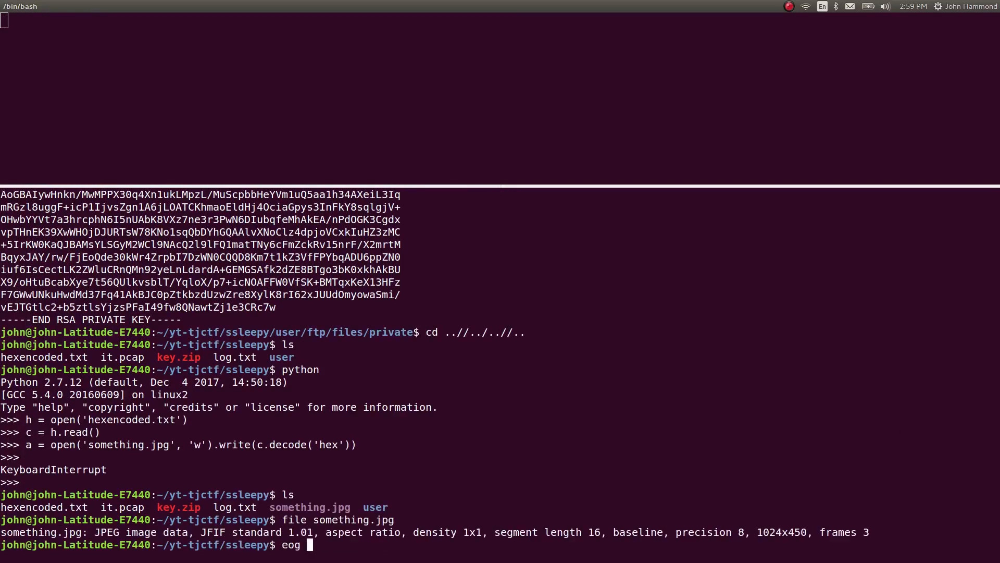
text(something.jpg)
key(Return)
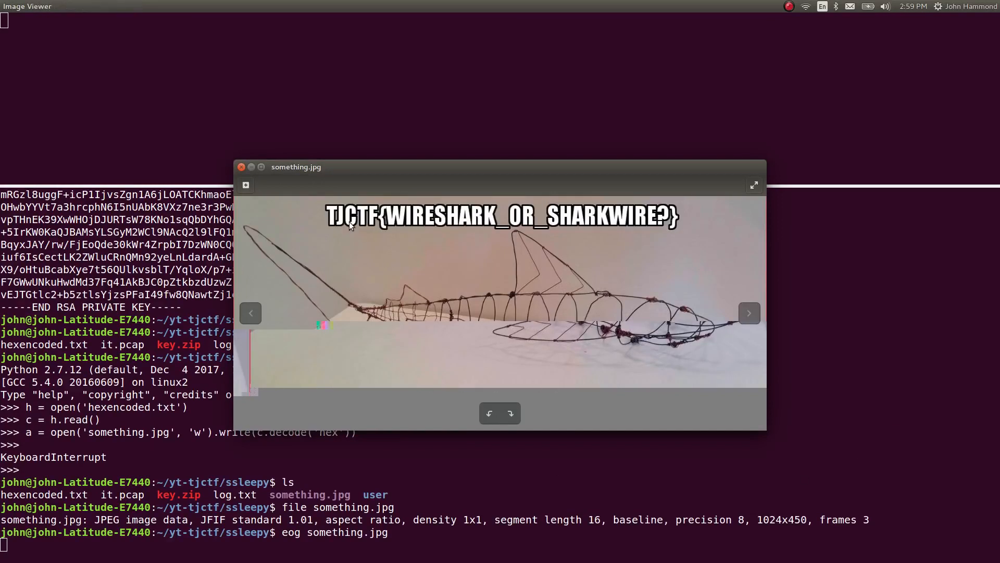
Maximize the image viewer and enlarge the picture to read the flag text
key(ctrl+super+Up)
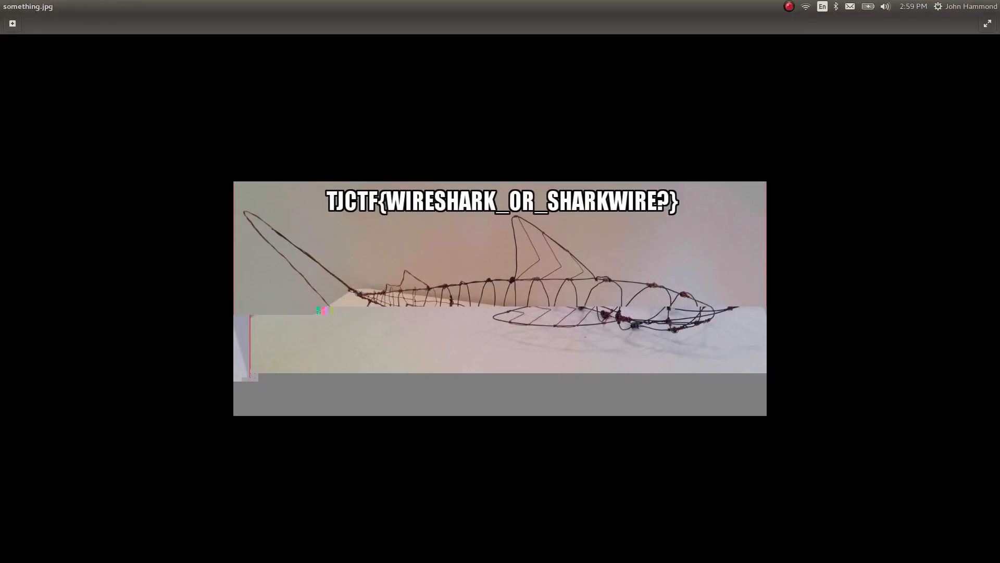
key(ctrl+plus)
key(ctrl+plus)
key(ctrl+minus)
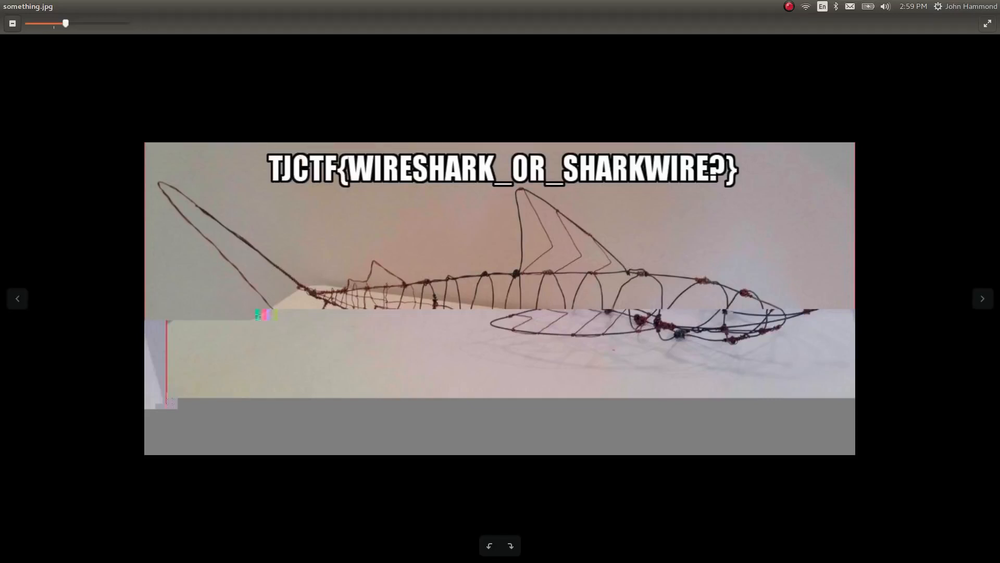
Close the image viewer and, from the parent yt-tjctf folder, rename the ssleepy folder as ssleepy_COMPLETE
key(alt+space)
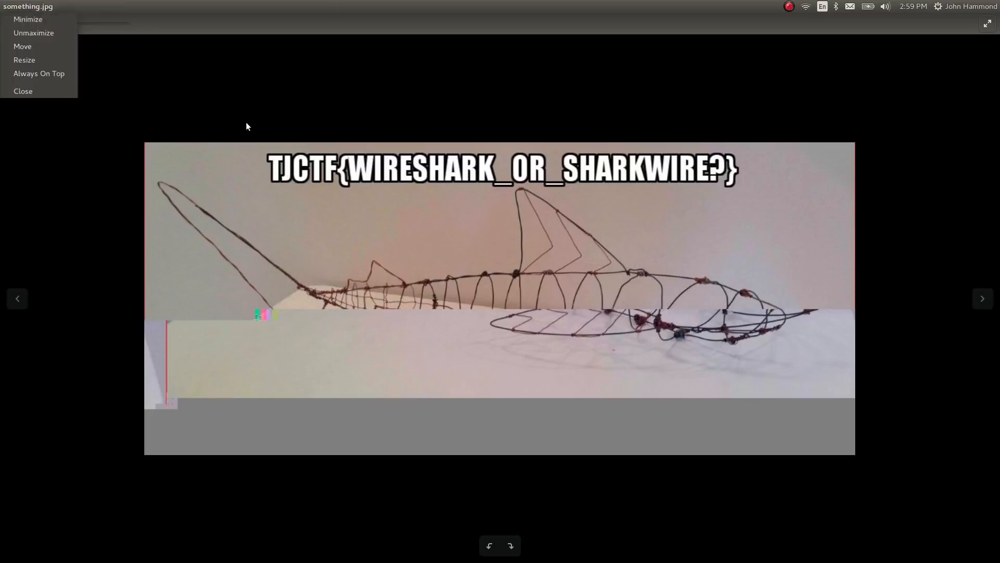
text(ccd ..)
key(Return)
text(mv ss)
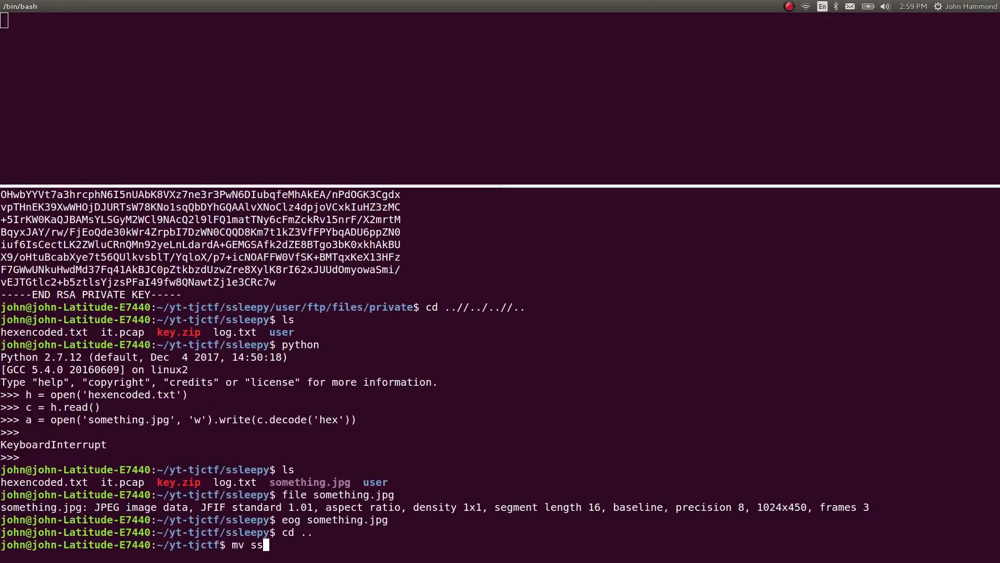
key(Tab)
key(BackSpace)
text({,_})
key(Left)
text(COMPLETE)
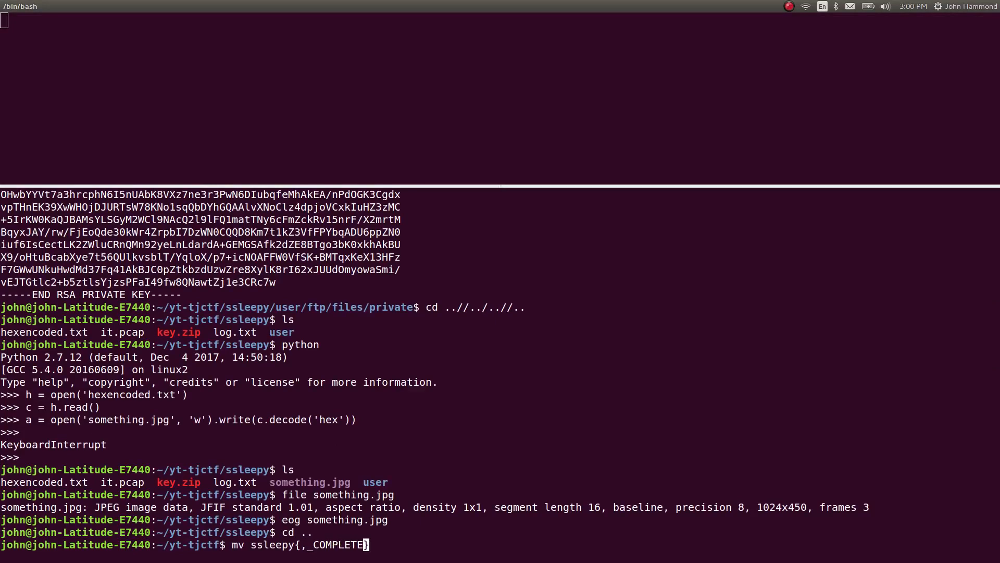
key(Return)
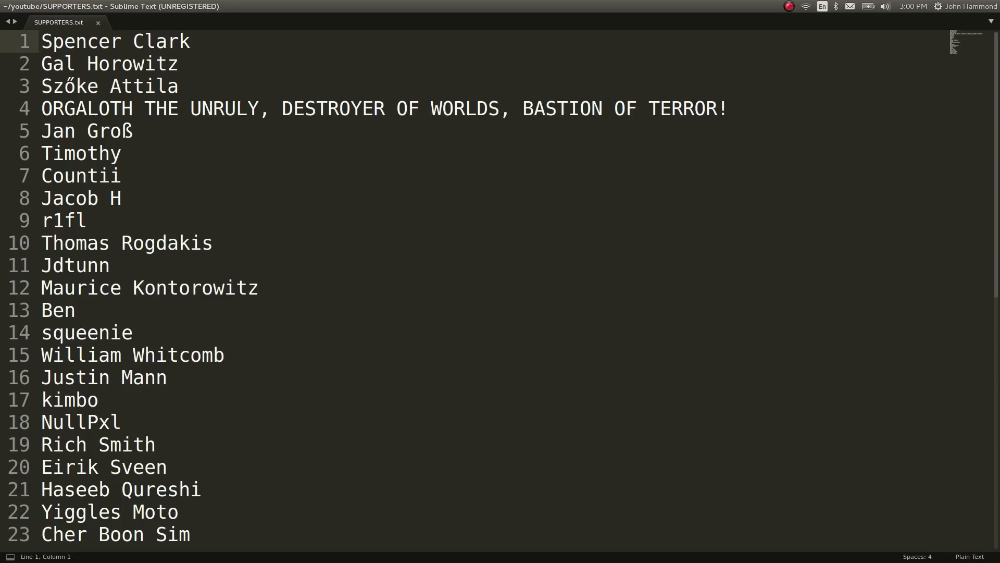
key(Down)
key(Down)
key(Down)
key(Down)
key(Down)
key(Down)
key(Down)
key(Down)
key(Down)
key(Down)
key(Down)
key(Down)
key(Down)
key(Down)
key(Down)
key(Down)
key(Down)
key(Down)
key(Down)
key(Down)
key(Down)
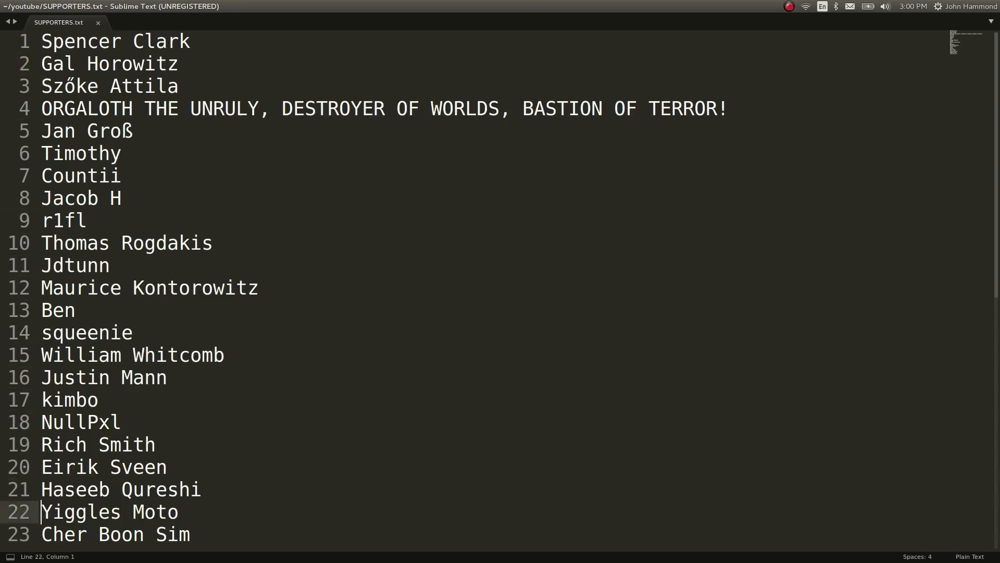
key(End)
key(Down)
key(End)
key(Return)
text(ijsoijois [;z])
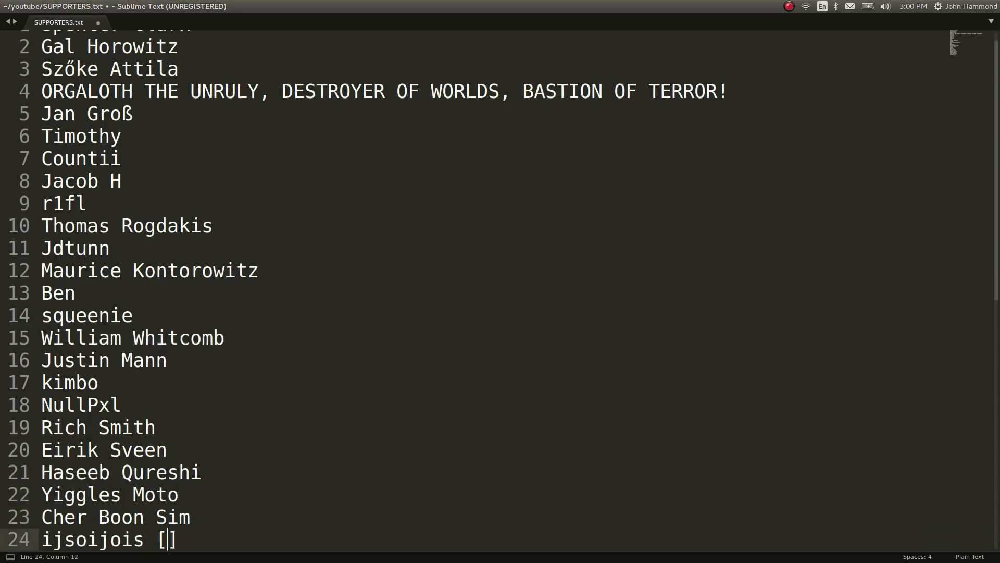
key(shift+Home)
key(BackSpace)
key(BackSpace)
key(ctrl+Home)
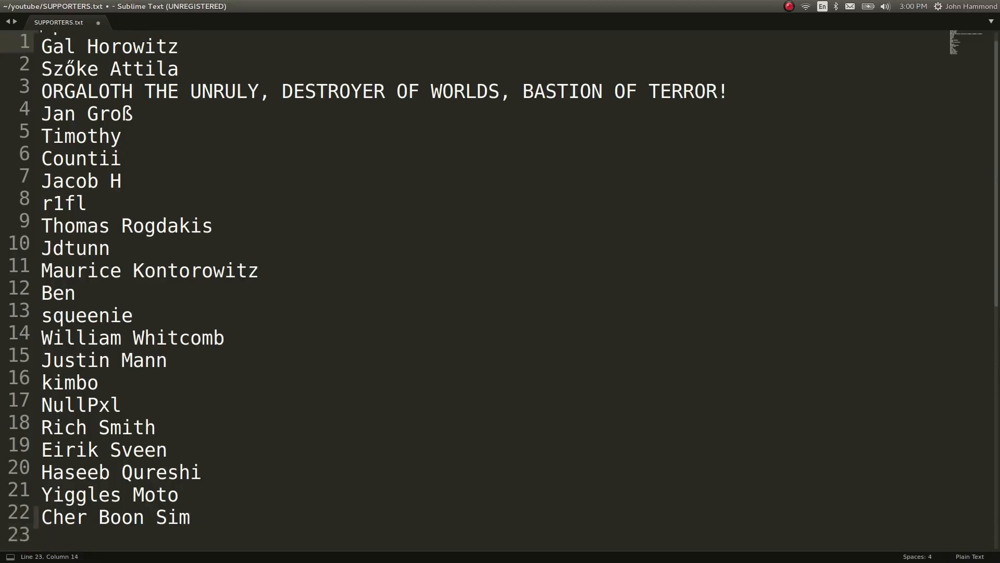